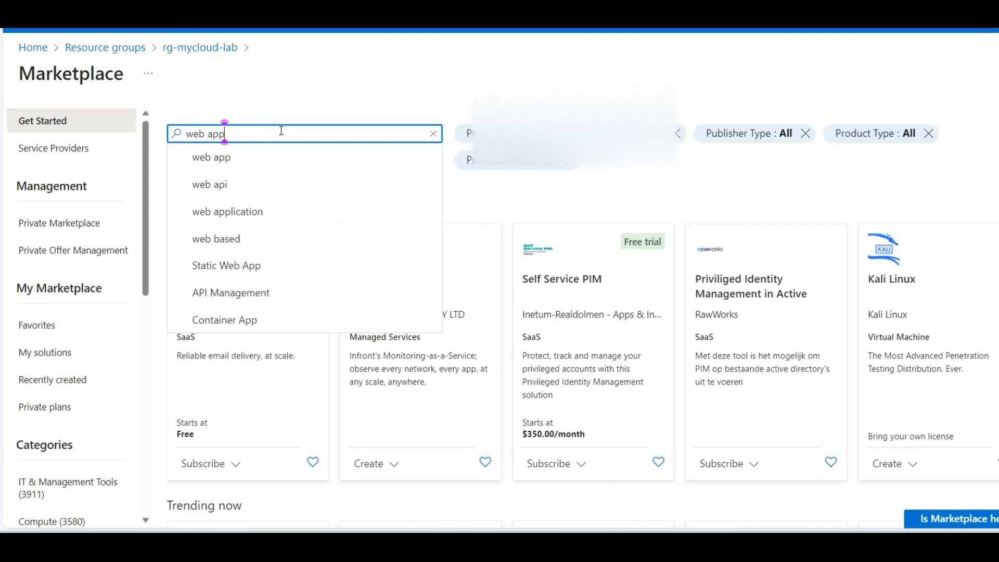
# Step: Search the Marketplace for "web app" and start creating Microsoft's Web App service
pyautogui.press('Return')
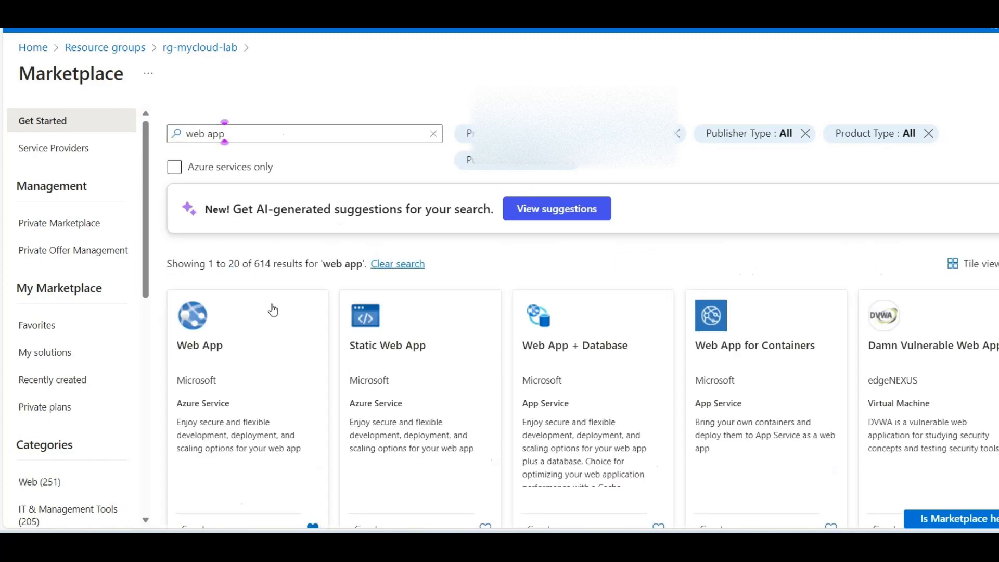
pyautogui.scroll(-3, 273, 311)
pyautogui.click(219, 404)
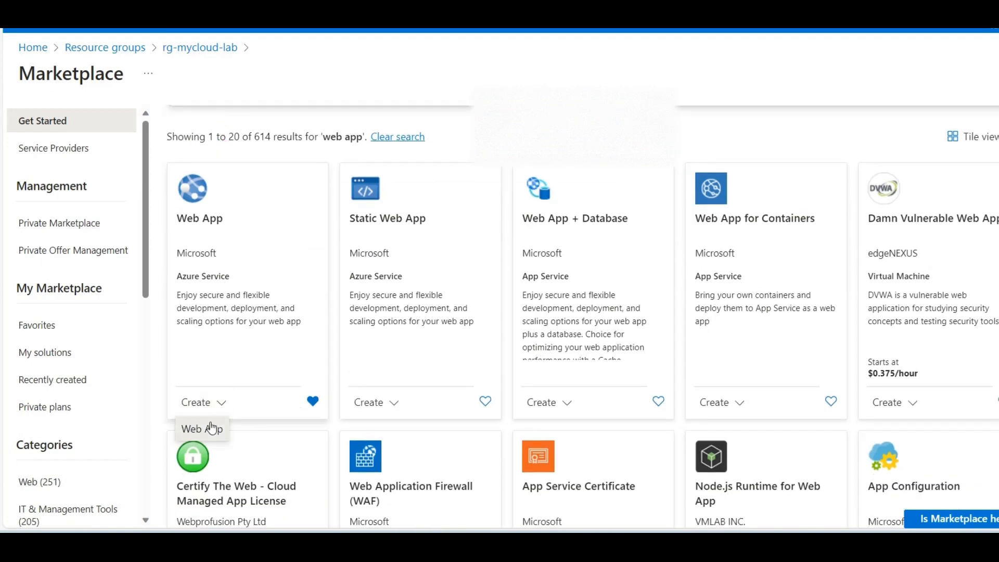
pyautogui.click(212, 427)
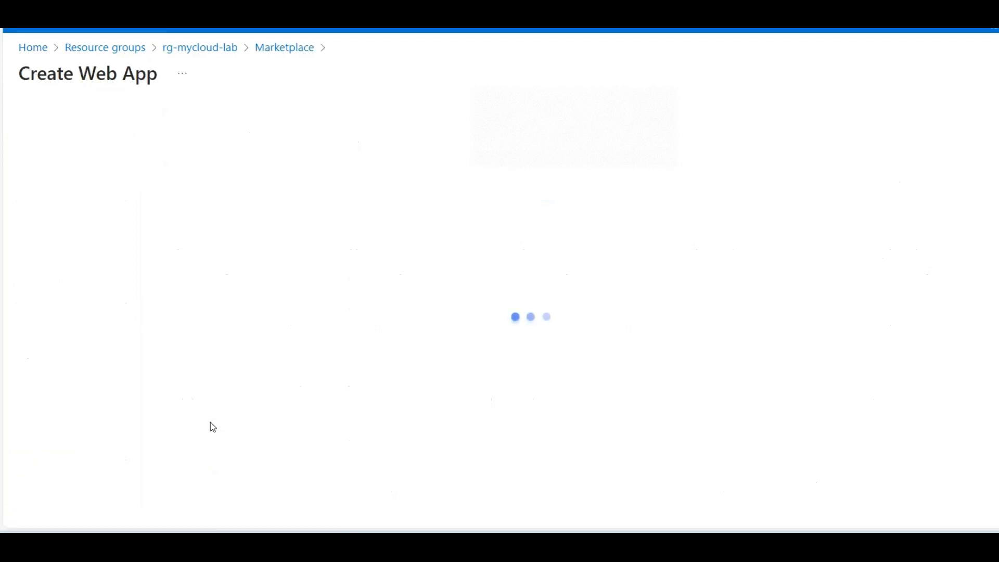
pyautogui.click(747, 320)
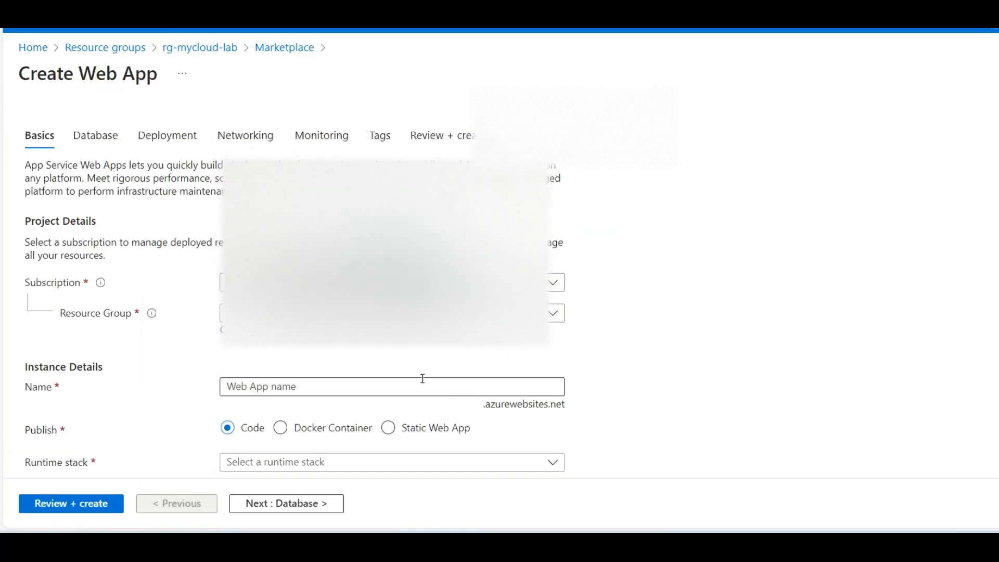
# Step: Name the web app mygameweb in the instance details
pyautogui.click(335, 387)
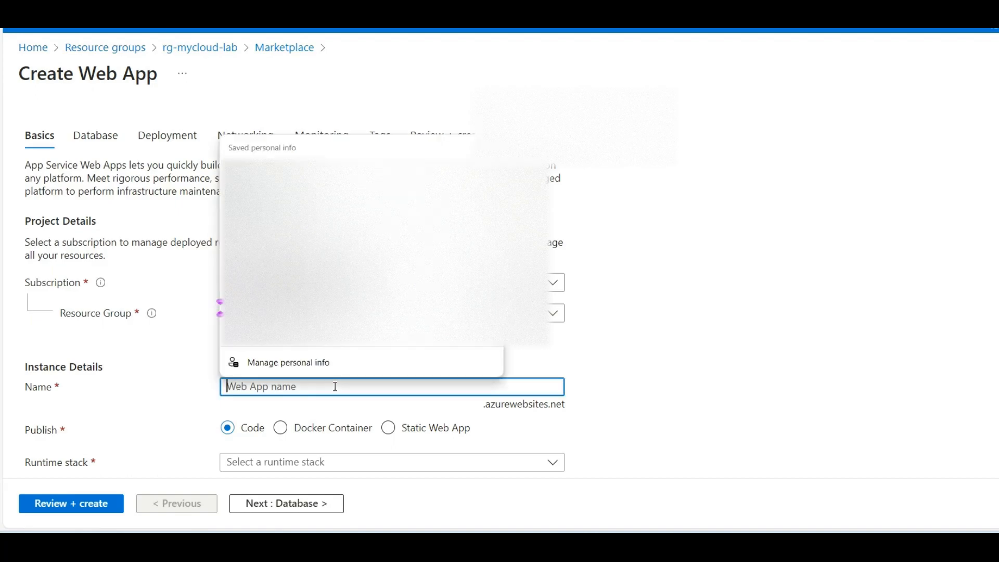
pyautogui.click(589, 343)
pyautogui.click(268, 384)
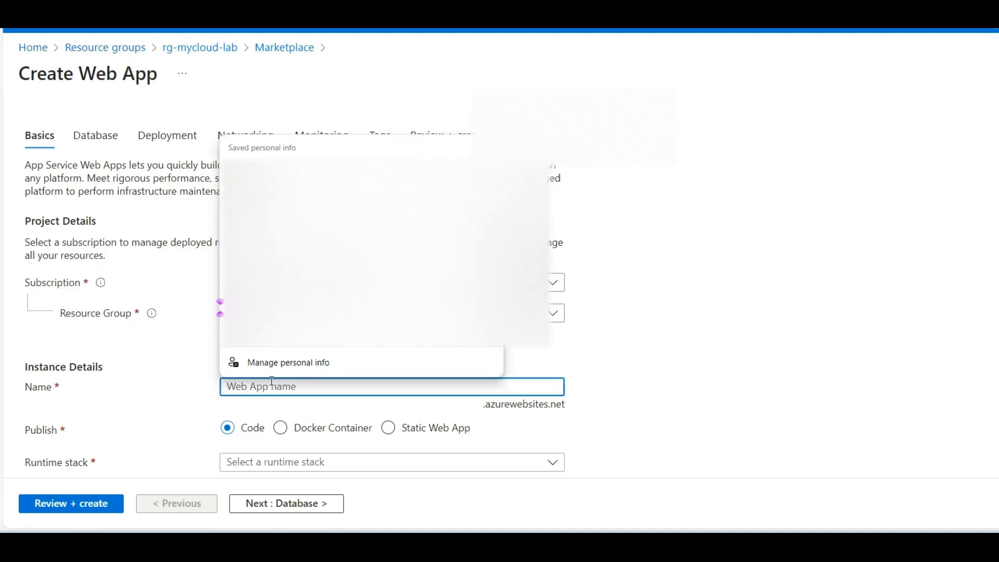
pyautogui.write('my')
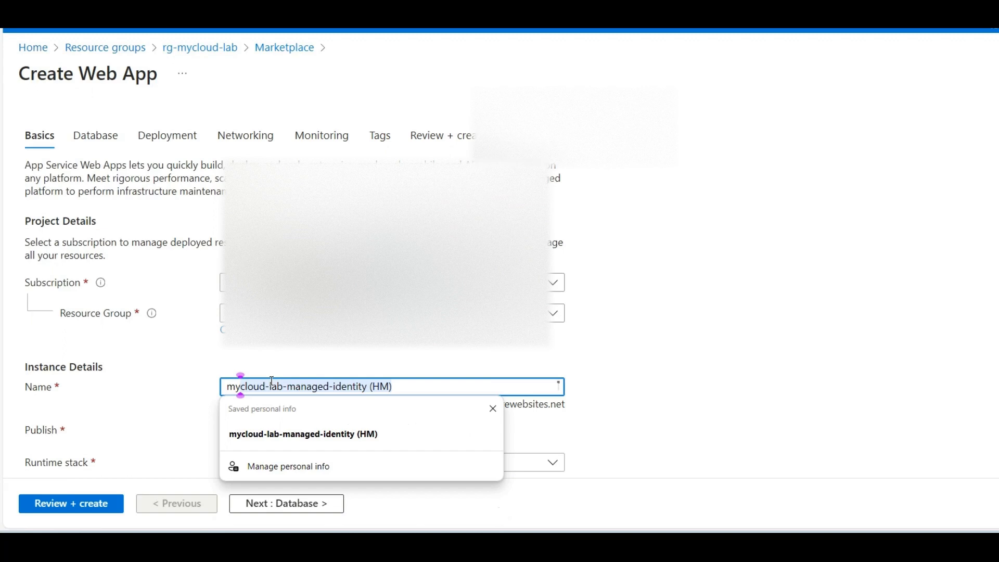
pyautogui.write('game')
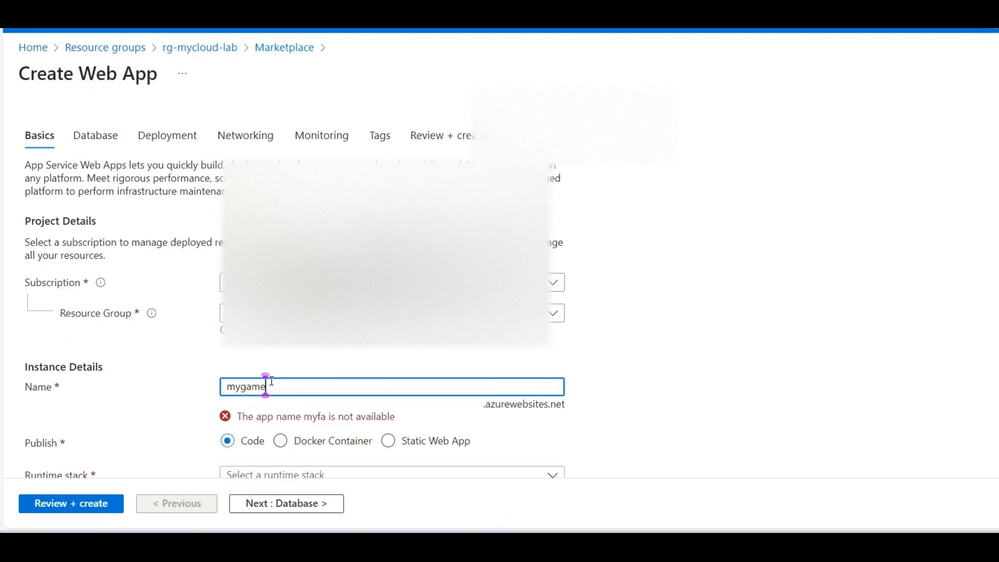
pyautogui.write('web')
pyautogui.click(752, 346)
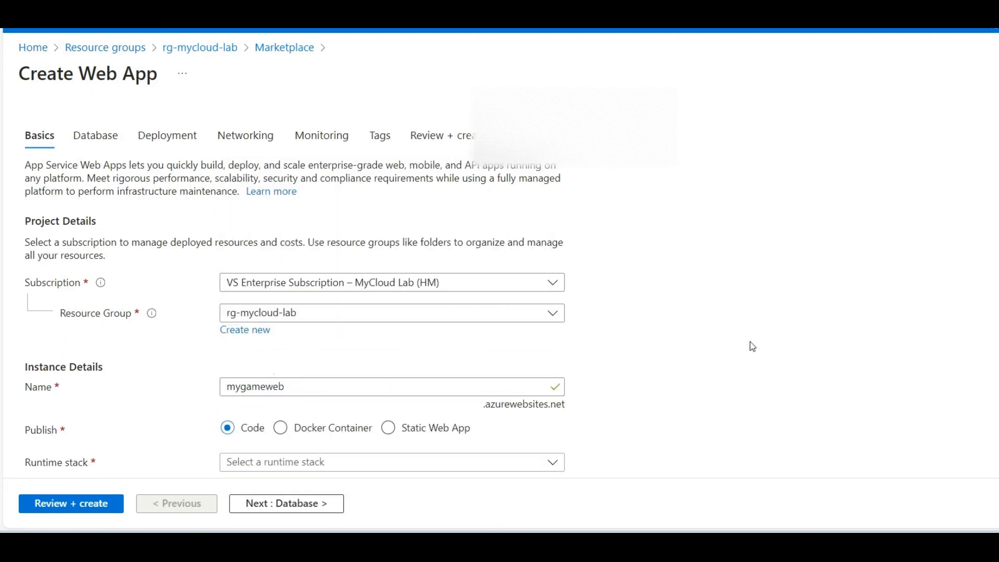
# Step: Keep the Code publishing option and set the web app's runtime stack to .NET 7 (STS)
pyautogui.scroll(-1, 752, 347)
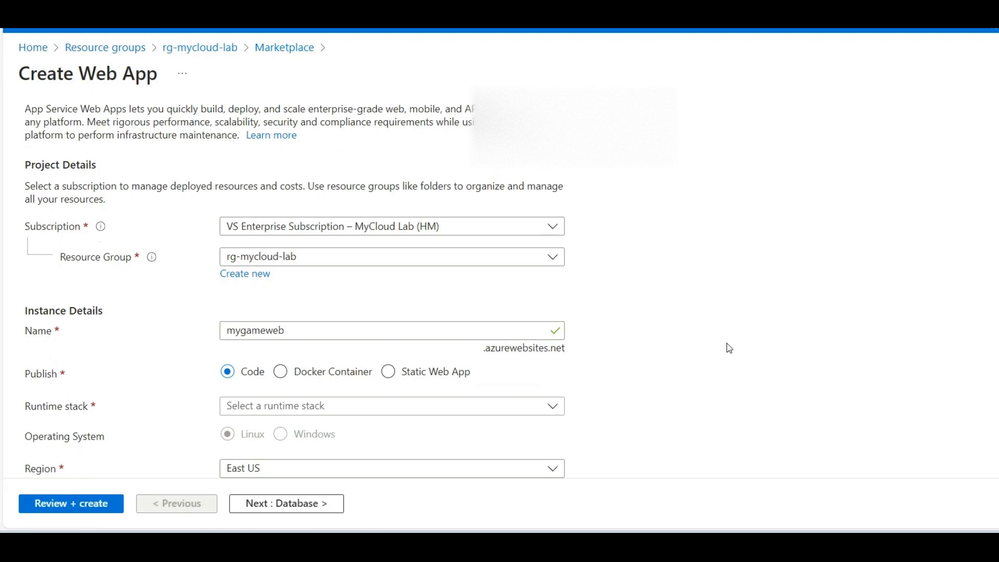
pyautogui.scroll(-1, 729, 348)
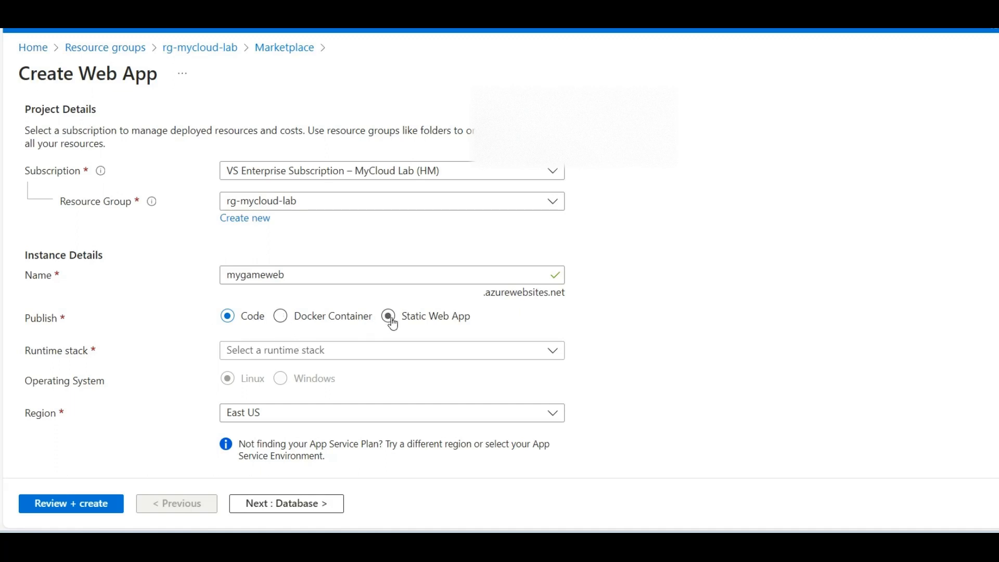
pyautogui.scroll(-1, 726, 294)
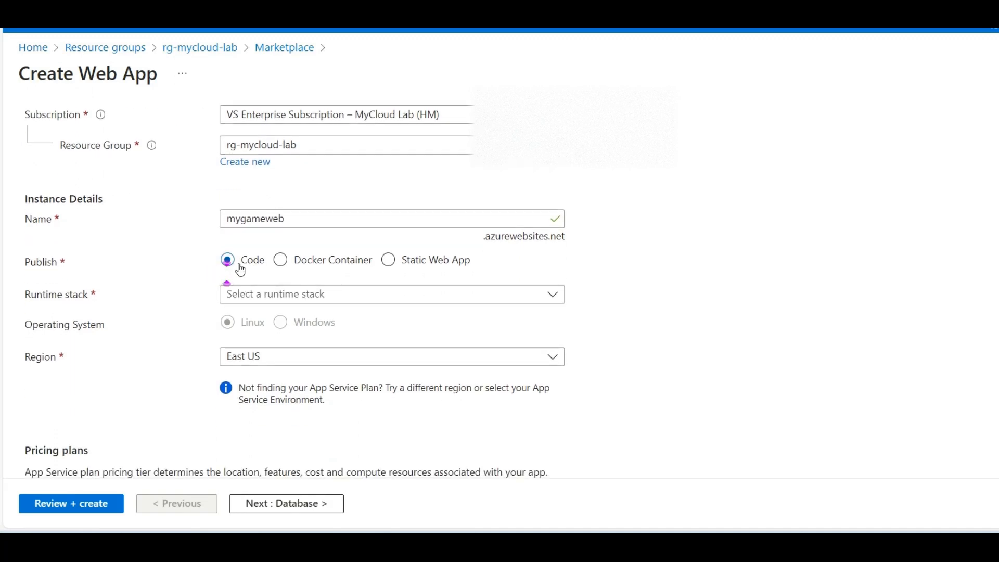
pyautogui.click(359, 299)
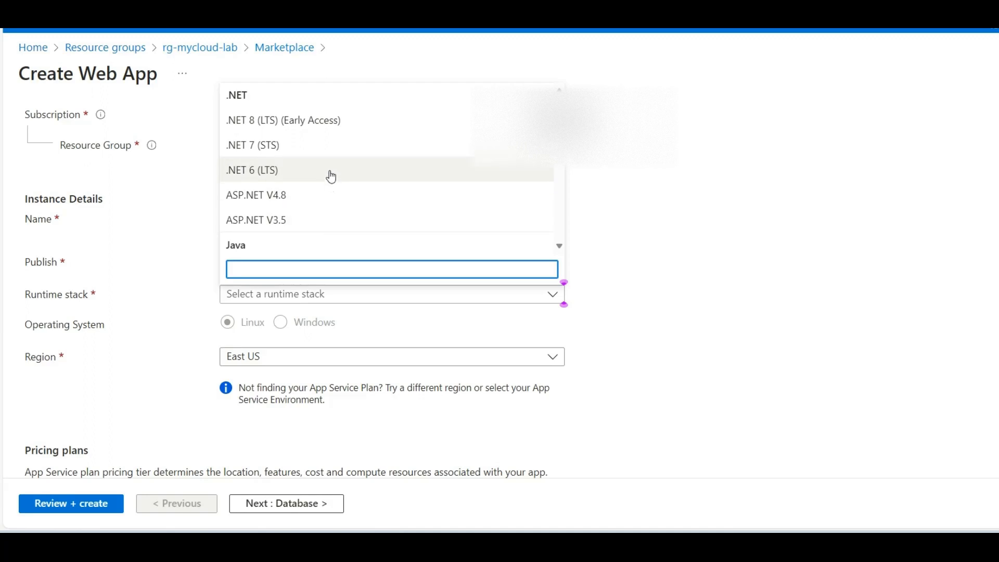
pyautogui.click(167, 185)
pyautogui.scroll(-1, 175, 271)
pyautogui.click(267, 240)
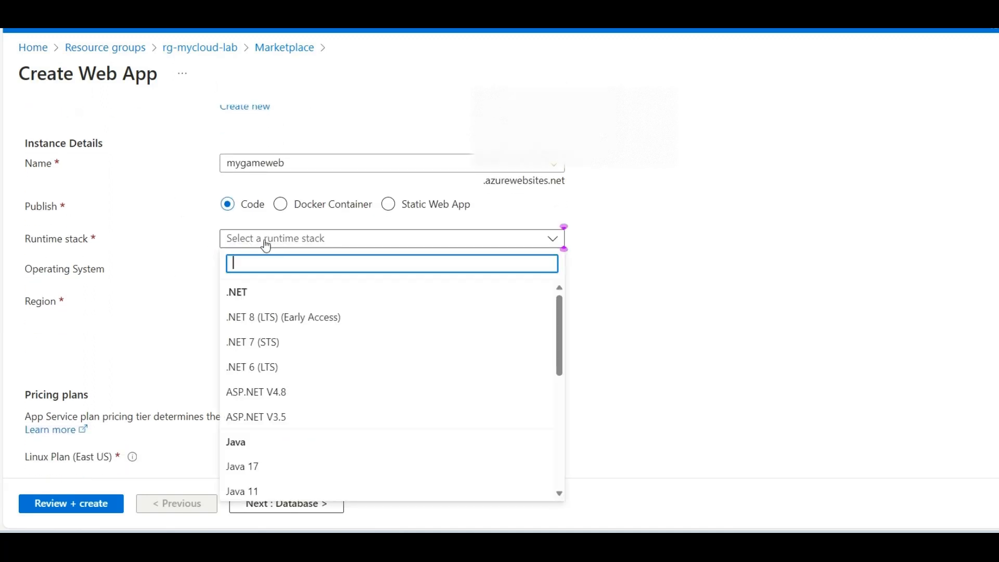
pyautogui.click(264, 342)
# Step: Review the region and Windows plan, and choose the Standard S1 pricing plan for the web app
pyautogui.scroll(-1, 172, 237)
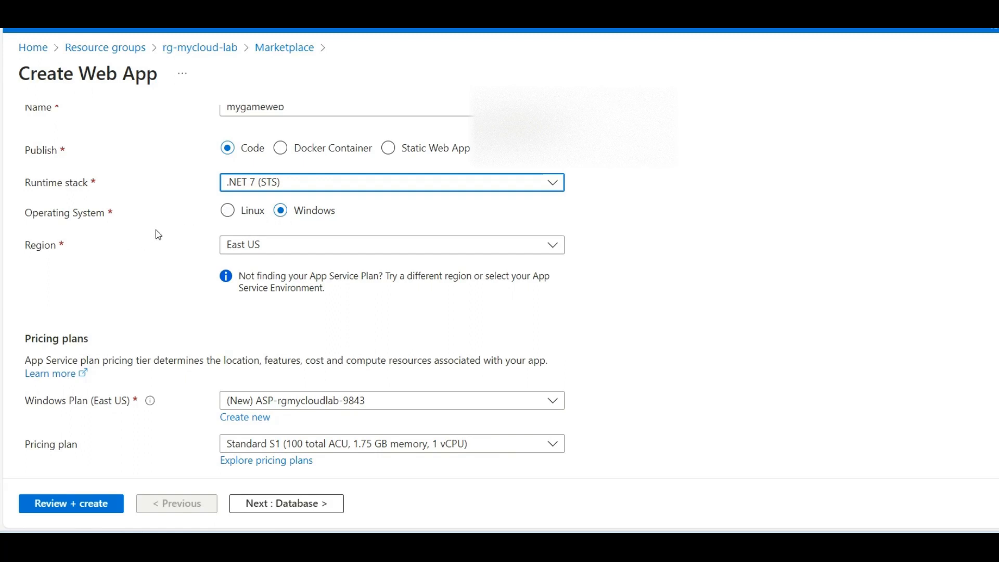
pyautogui.scroll(-1, 644, 240)
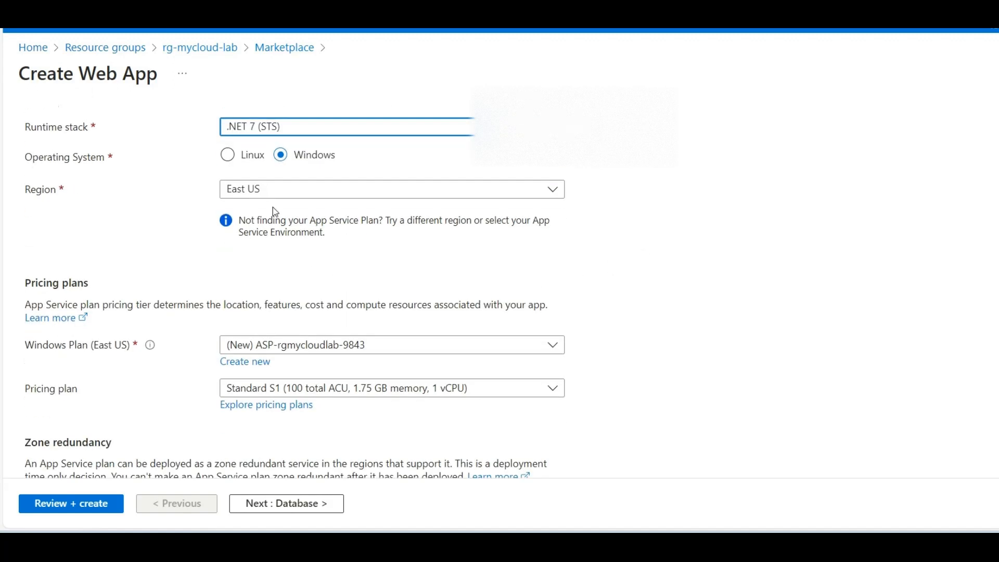
pyautogui.scroll(1, 273, 208)
pyautogui.scroll(-1, 167, 265)
pyautogui.scroll(-1, 292, 221)
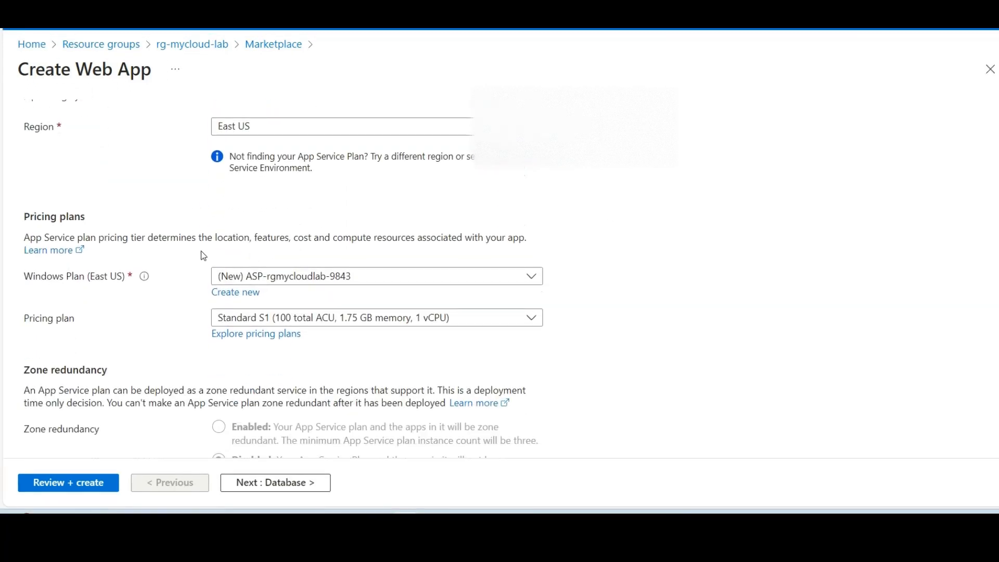
pyautogui.moveTo(145, 276)
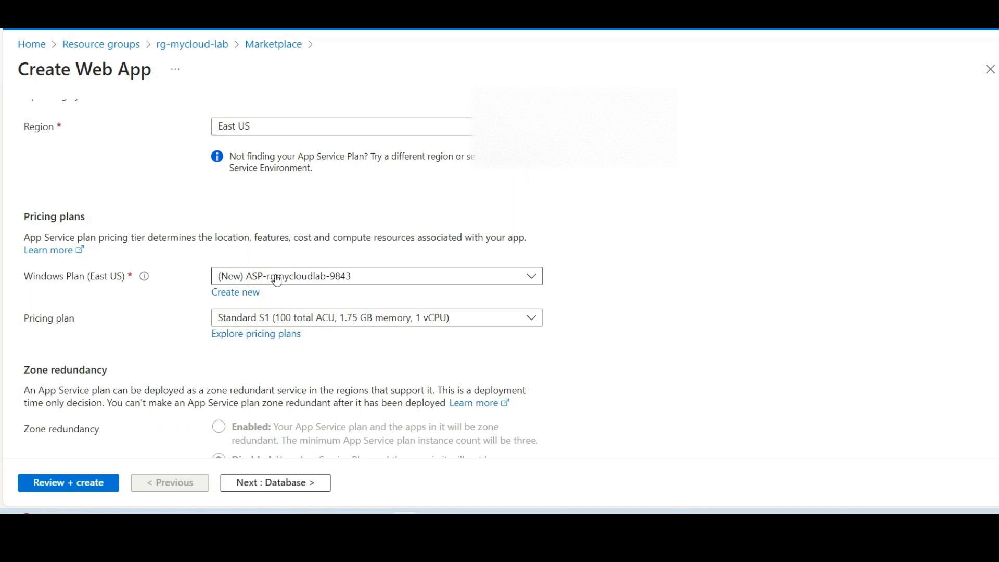
pyautogui.scroll(-1, 669, 261)
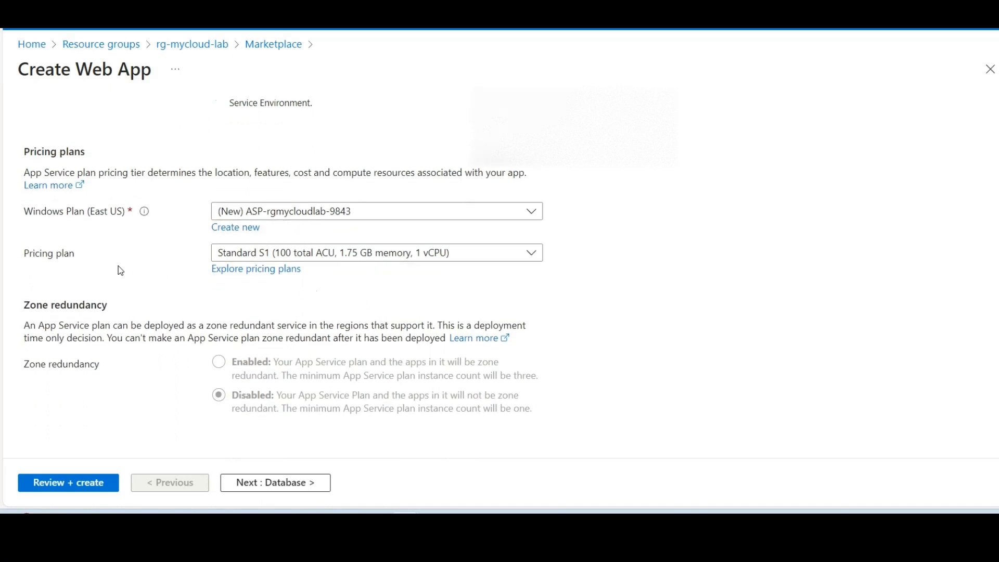
pyautogui.click(265, 254)
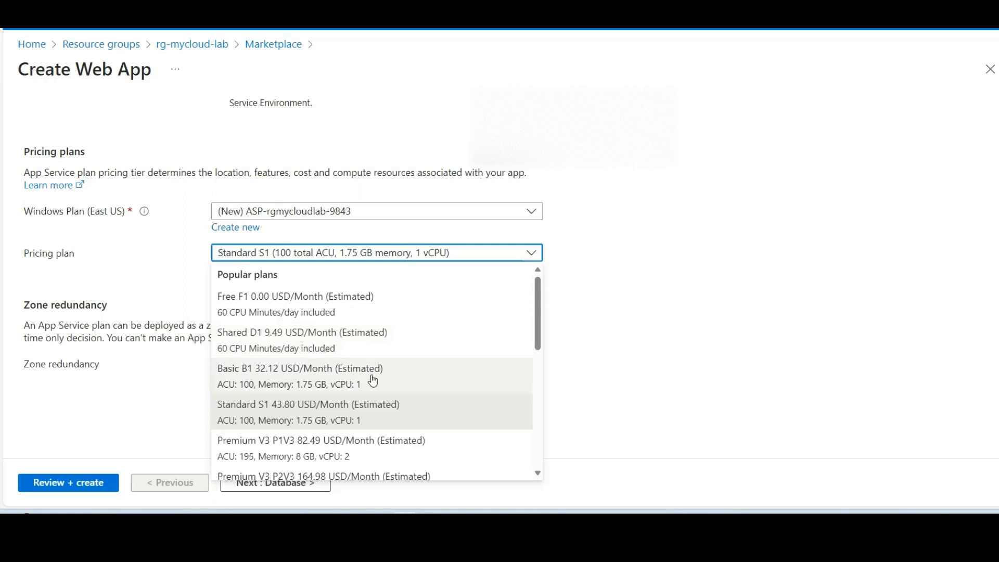
pyautogui.scroll(-2, 368, 377)
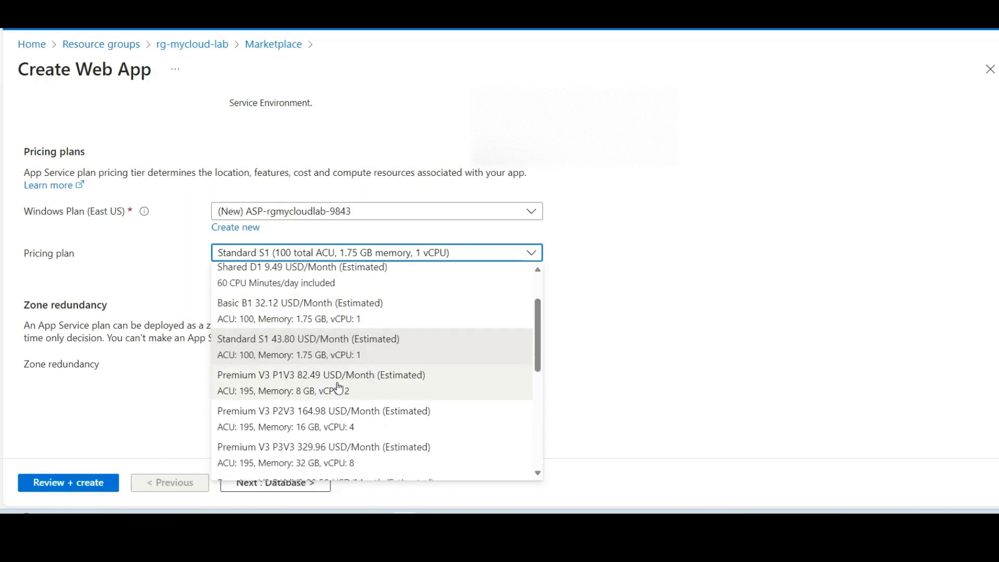
pyautogui.scroll(-1, 339, 388)
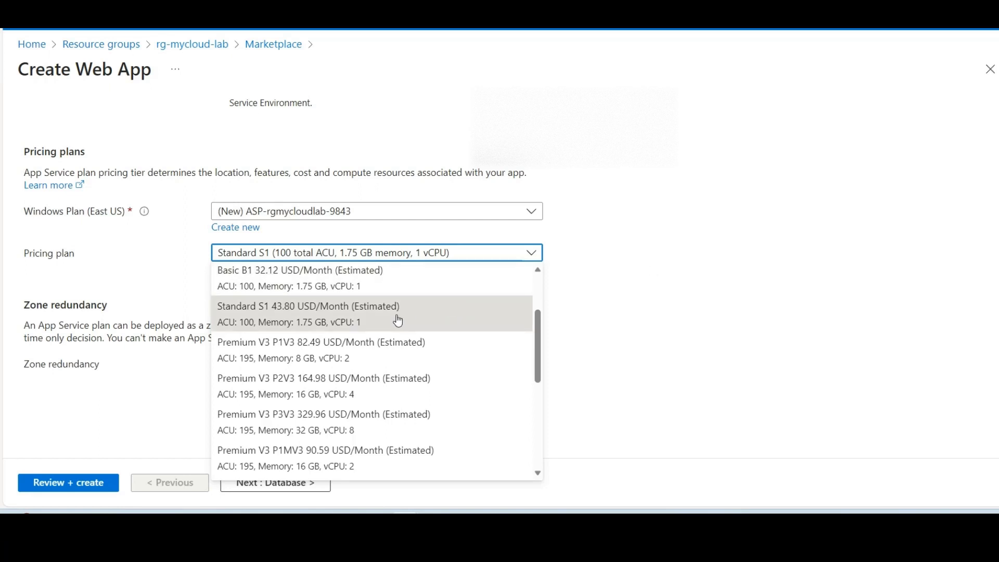
pyautogui.scroll(1, 364, 328)
pyautogui.click(329, 339)
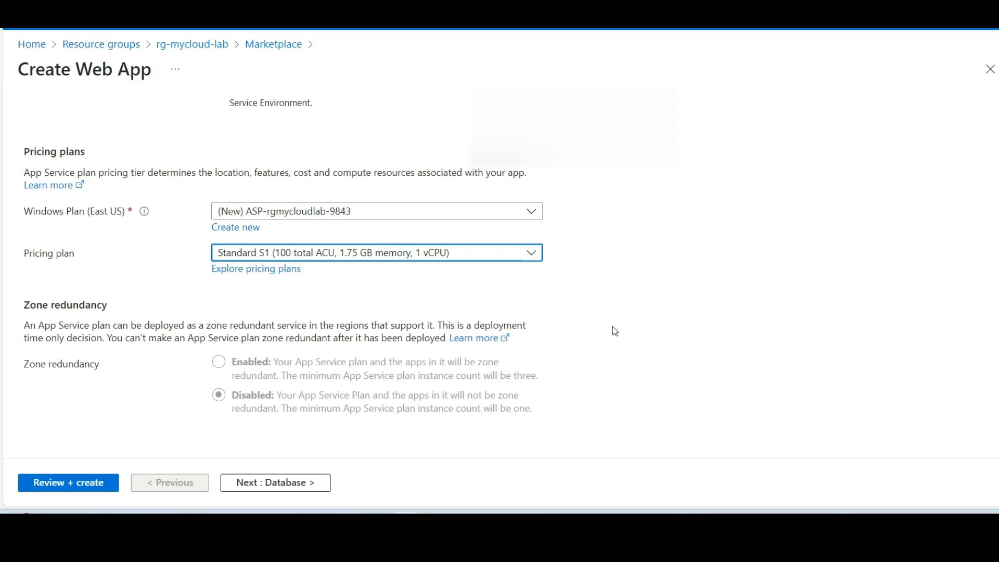
# Step: Proceed through the database settings without creating a database and continue to the deployment settings
pyautogui.scroll(1, 637, 380)
pyautogui.scroll(-1, 636, 385)
pyautogui.scroll(1, 750, 341)
pyautogui.scroll(-1, 749, 341)
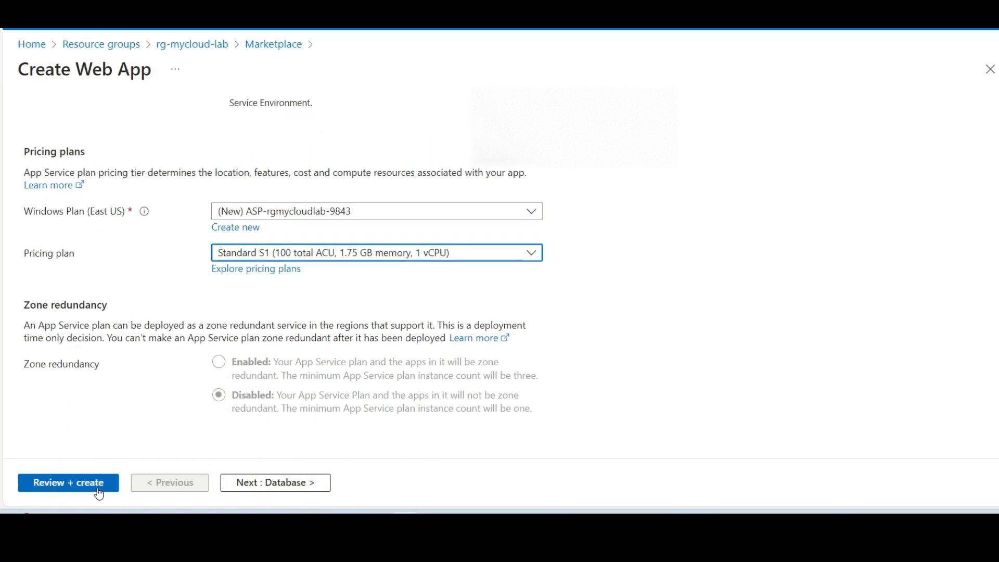
pyautogui.click(247, 487)
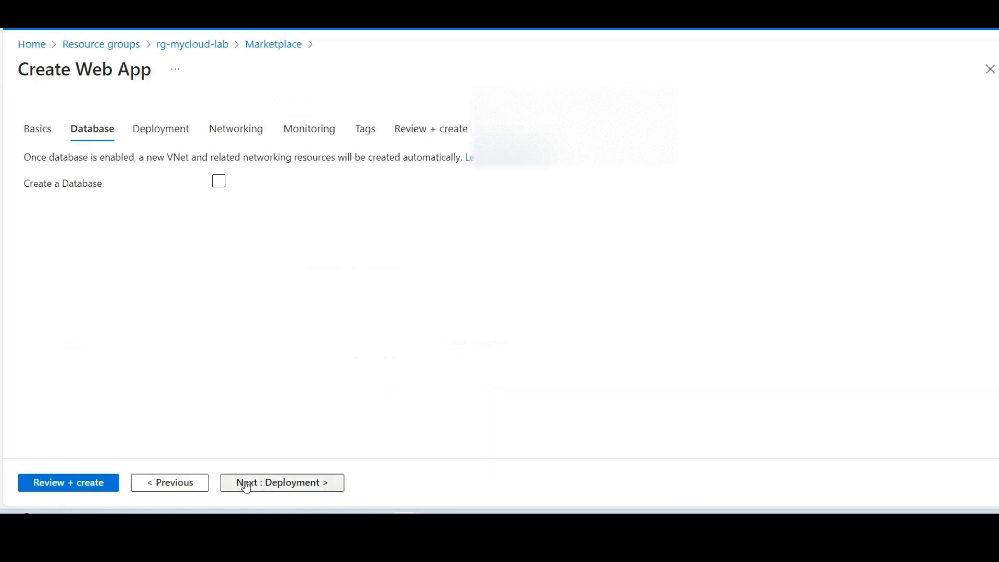
pyautogui.click(223, 183)
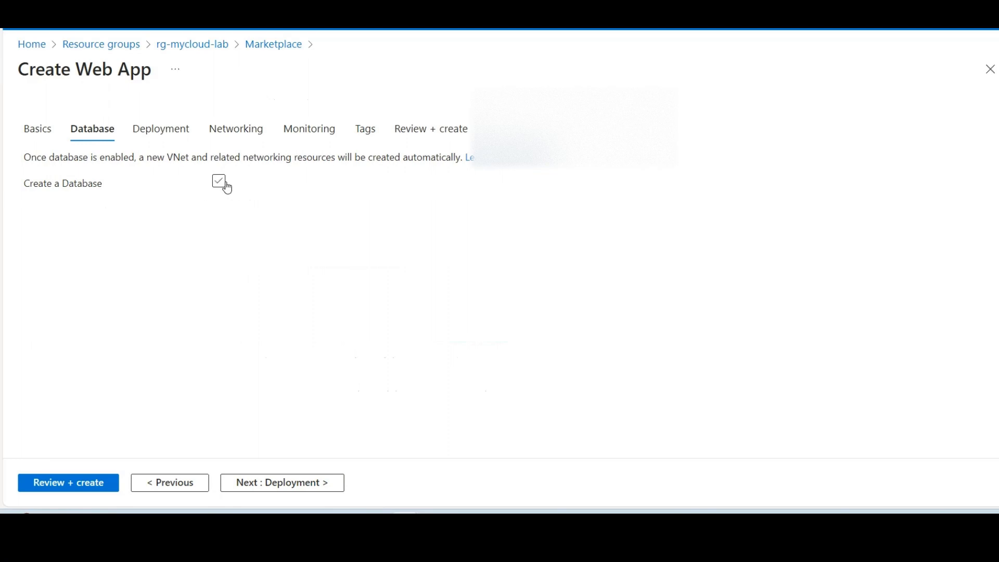
pyautogui.click(304, 488)
# Step: Enable GitHub Actions continuous deployment and try to select an organization in the GitHub details
pyautogui.scroll(-1, 749, 292)
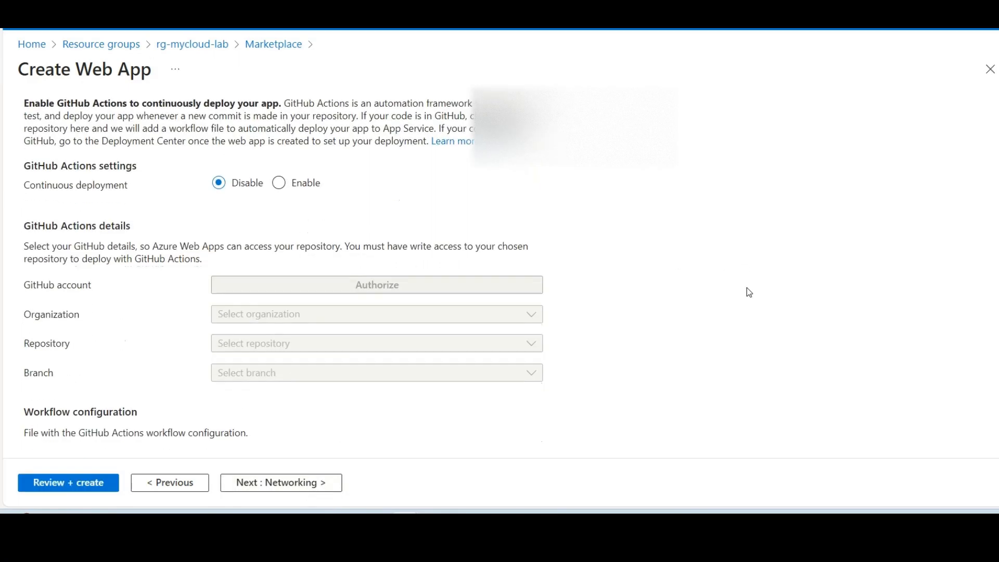
pyautogui.scroll(1, 719, 336)
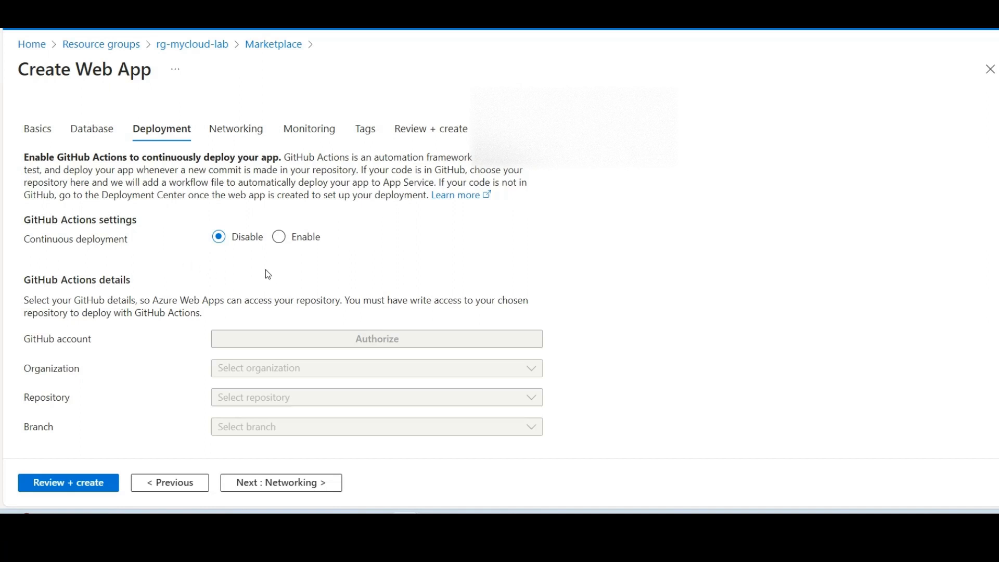
pyautogui.click(281, 237)
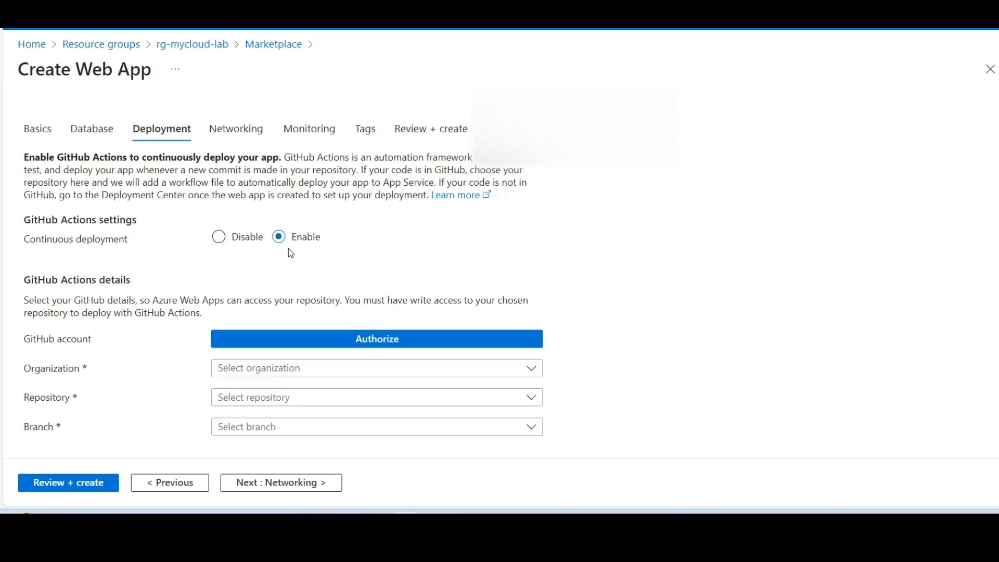
pyautogui.scroll(-1, 277, 245)
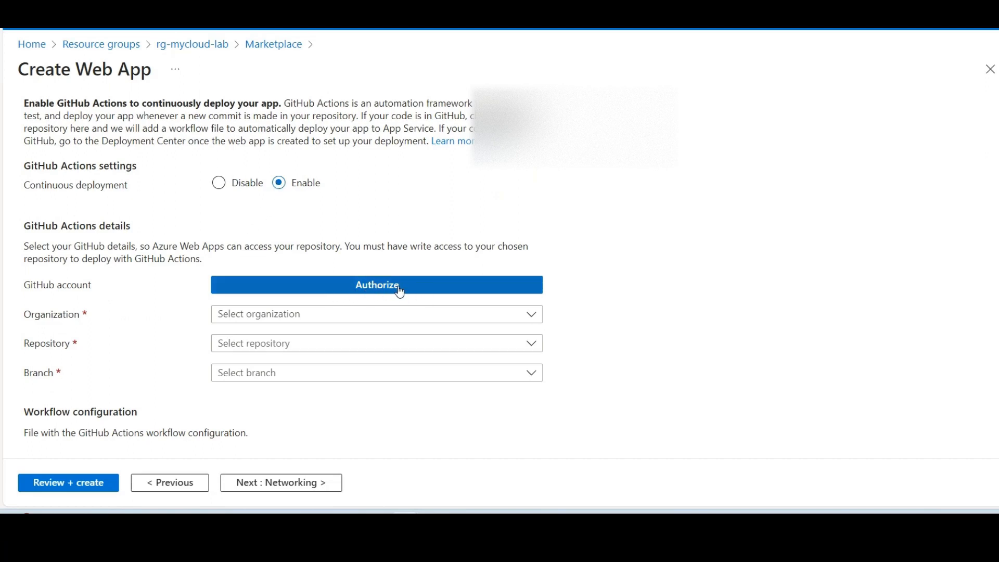
pyautogui.scroll(-2, 400, 292)
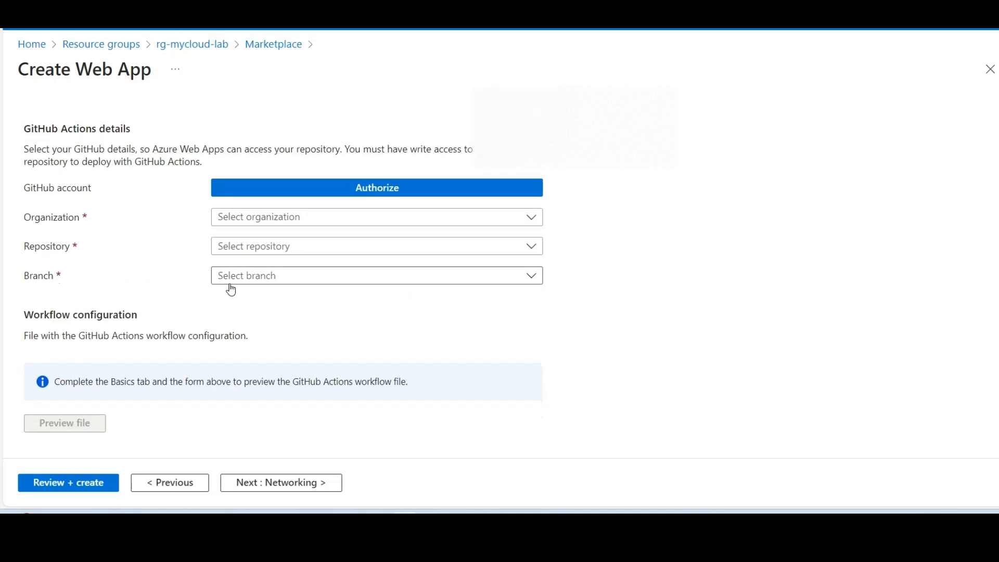
pyautogui.click(322, 220)
pyautogui.click(322, 221)
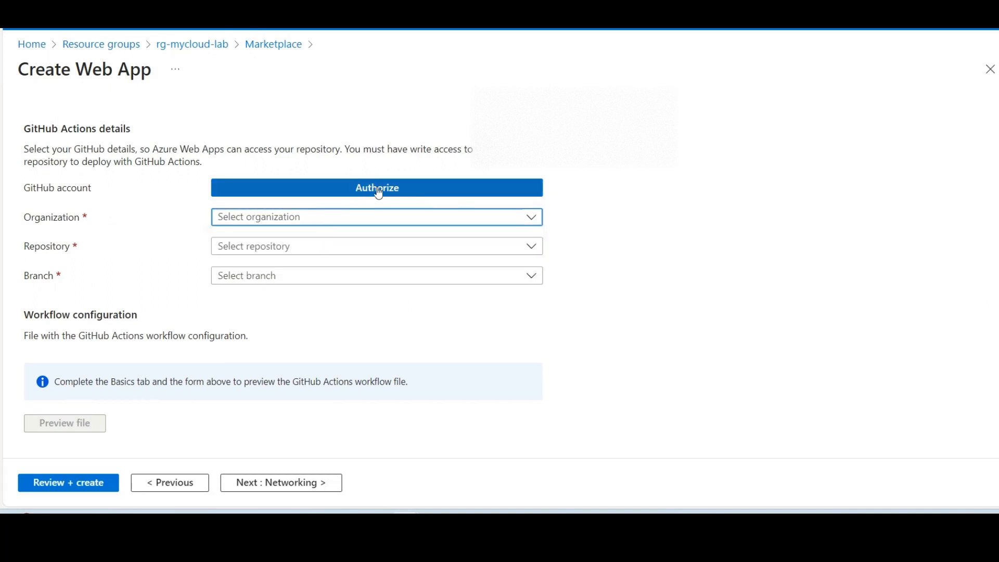
pyautogui.click(312, 221)
pyautogui.click(312, 221)
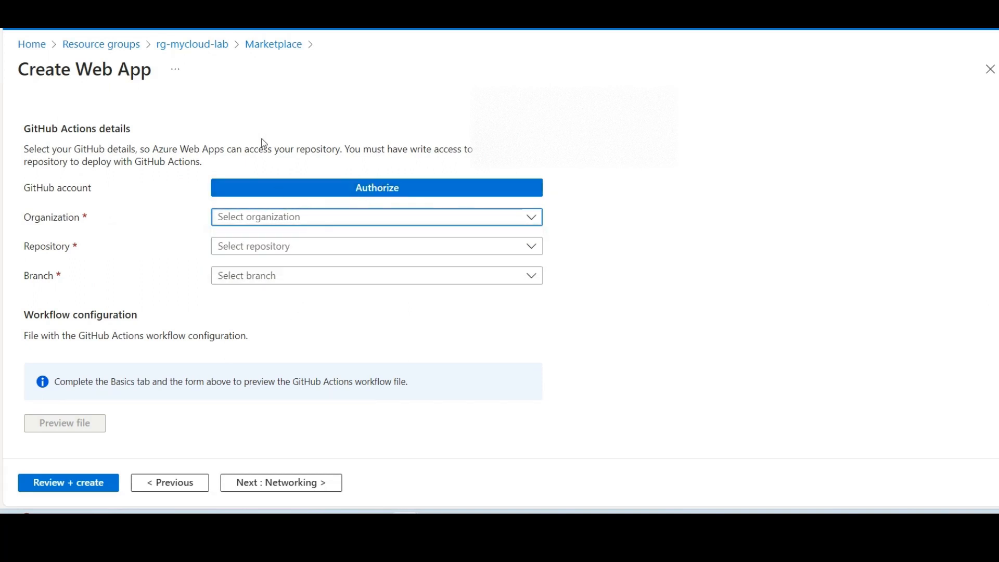
pyautogui.scroll(3, 264, 143)
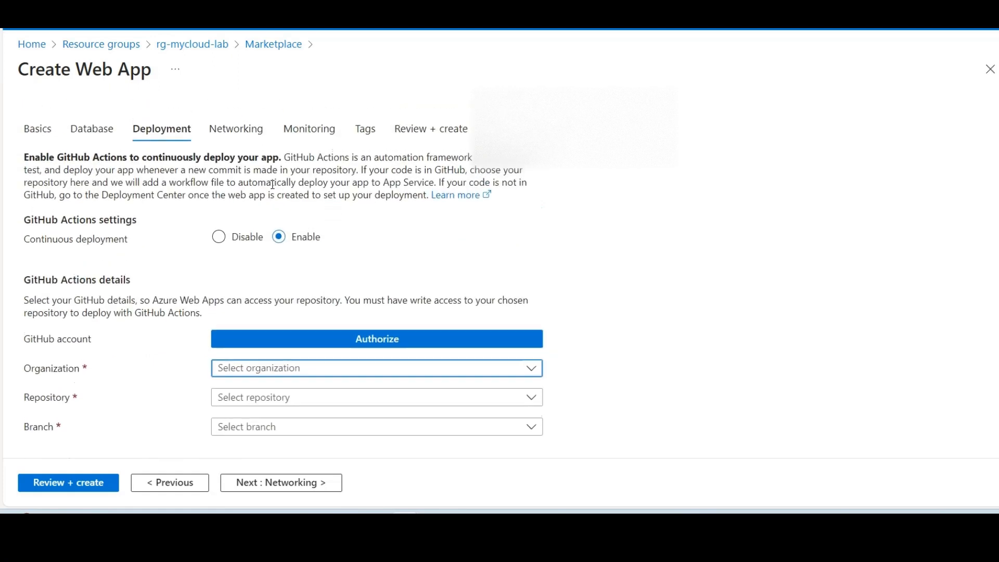
# Step: Set continuous deployment to Disable and proceed to the networking settings
pyautogui.click(219, 237)
pyautogui.scroll(-1, 281, 241)
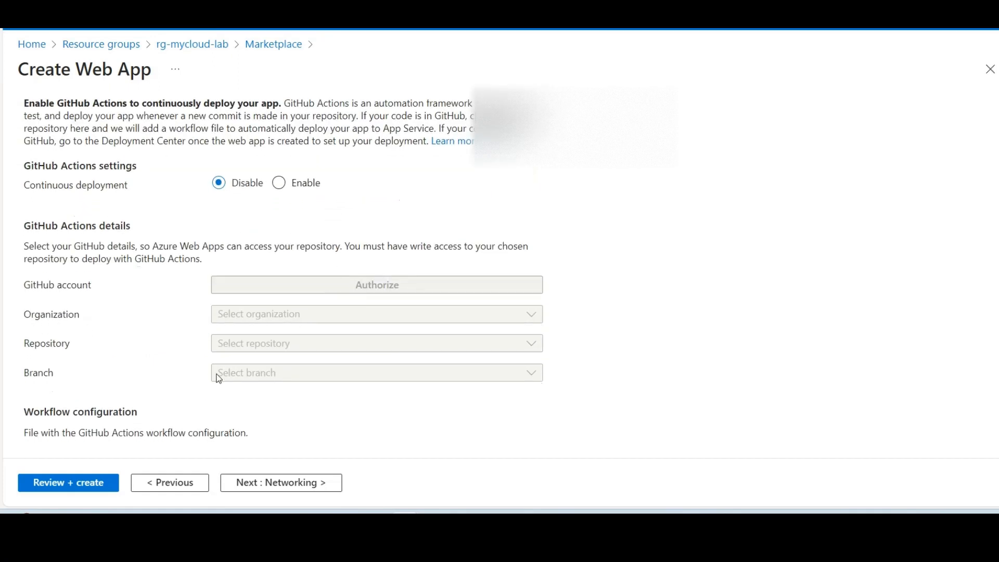
pyautogui.scroll(1, 174, 292)
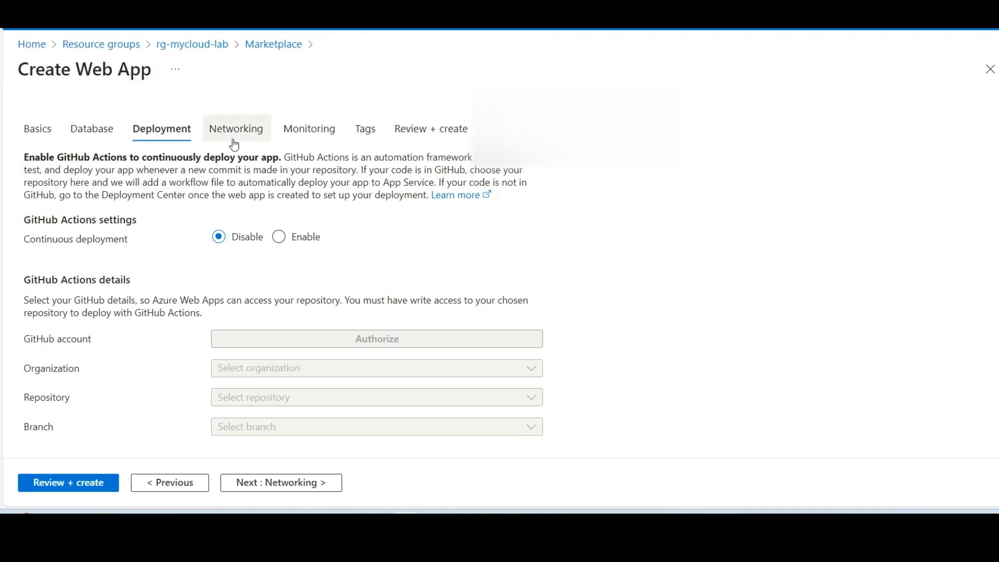
pyautogui.click(281, 483)
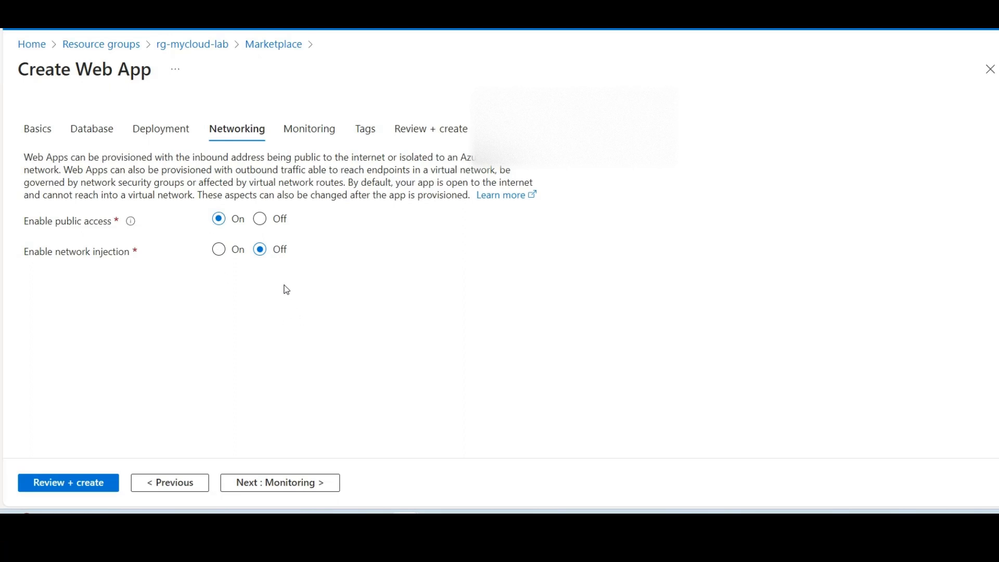
# Step: Keep public access on, enable network injection, and select vnet-A (rg-mycloud-lab) as the virtual network
pyautogui.click(261, 221)
pyautogui.click(219, 219)
pyautogui.click(224, 256)
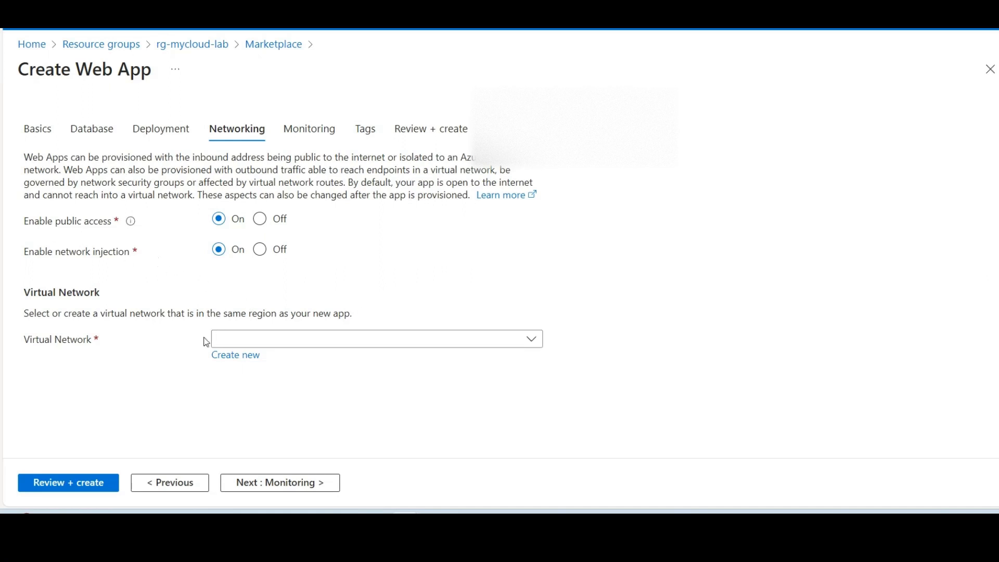
pyautogui.click(295, 344)
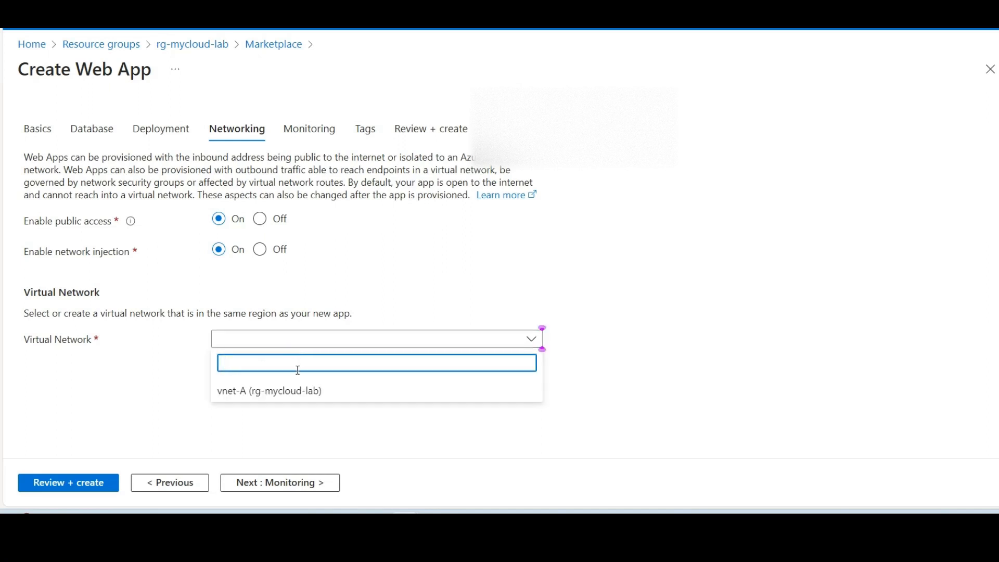
pyautogui.click(302, 391)
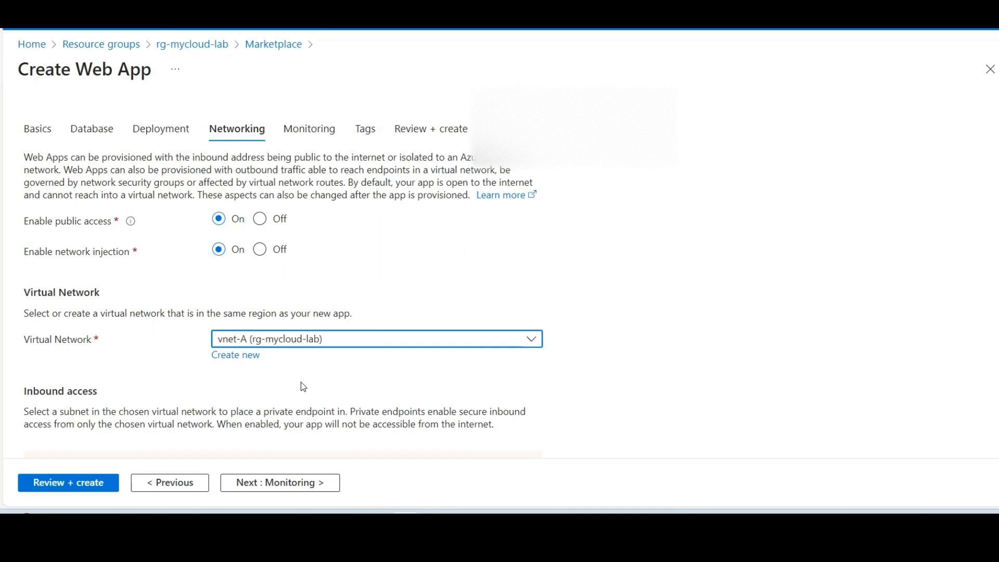
# Step: Enable VNet integration with subnet-frontend as the outbound subnet, and switch network injection back to Off
pyautogui.scroll(-4, 302, 380)
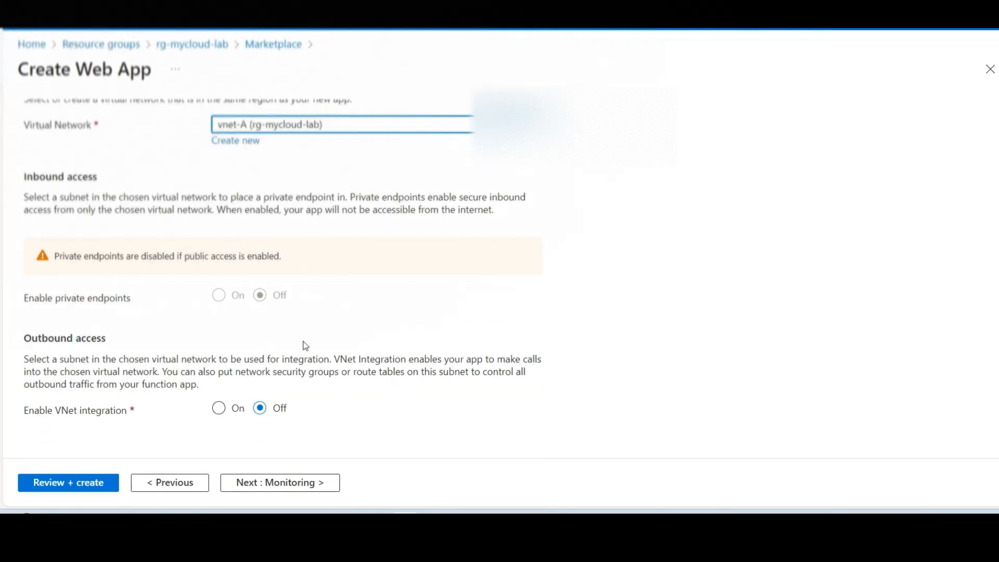
pyautogui.click(219, 408)
pyautogui.scroll(-1, 256, 407)
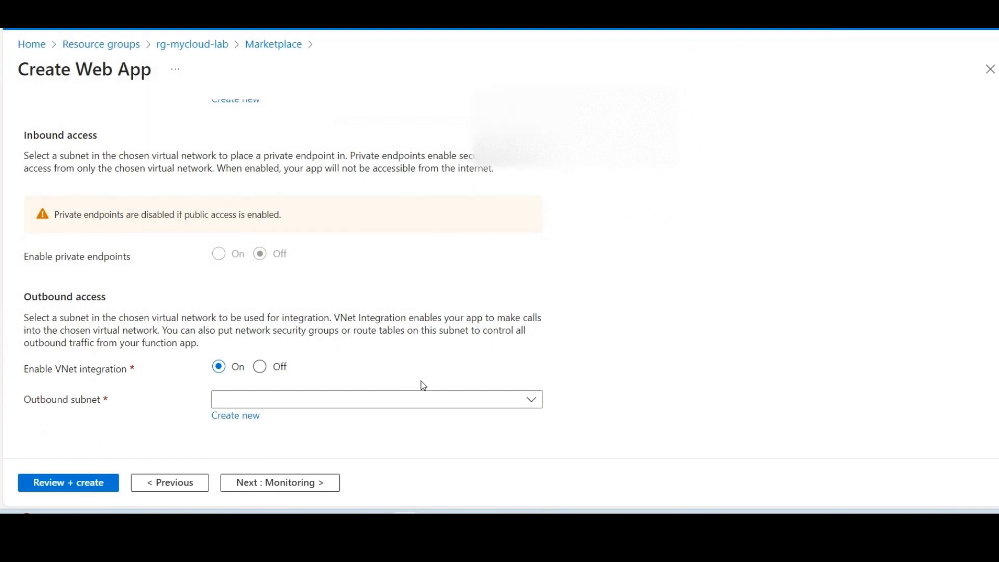
pyautogui.click(408, 408)
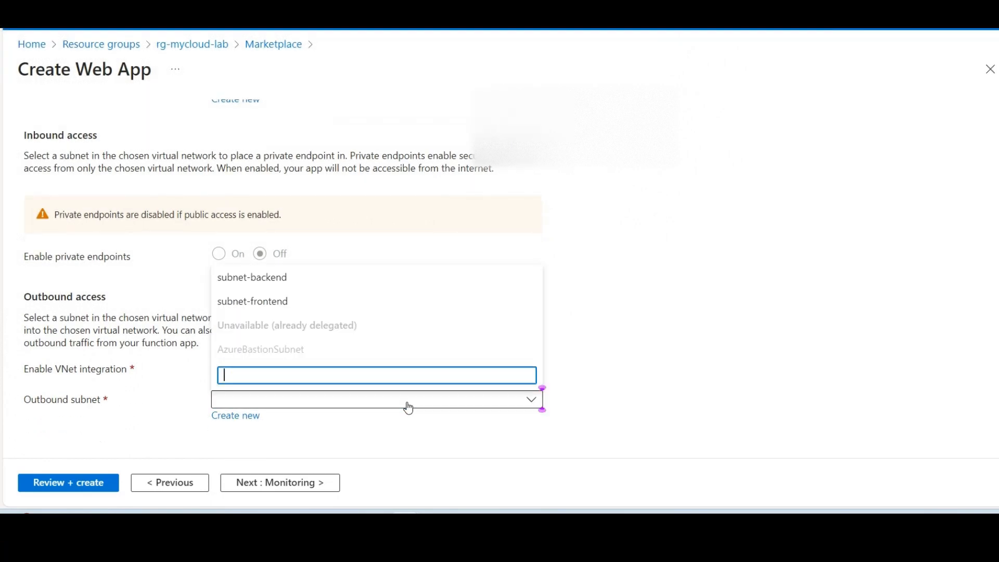
pyautogui.click(309, 304)
pyautogui.scroll(5, 630, 324)
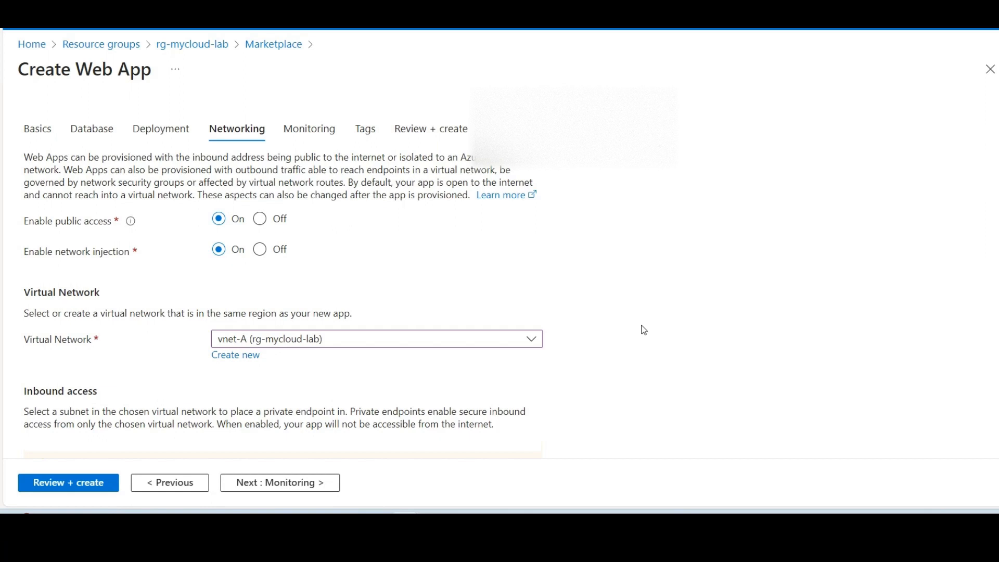
pyautogui.click(263, 249)
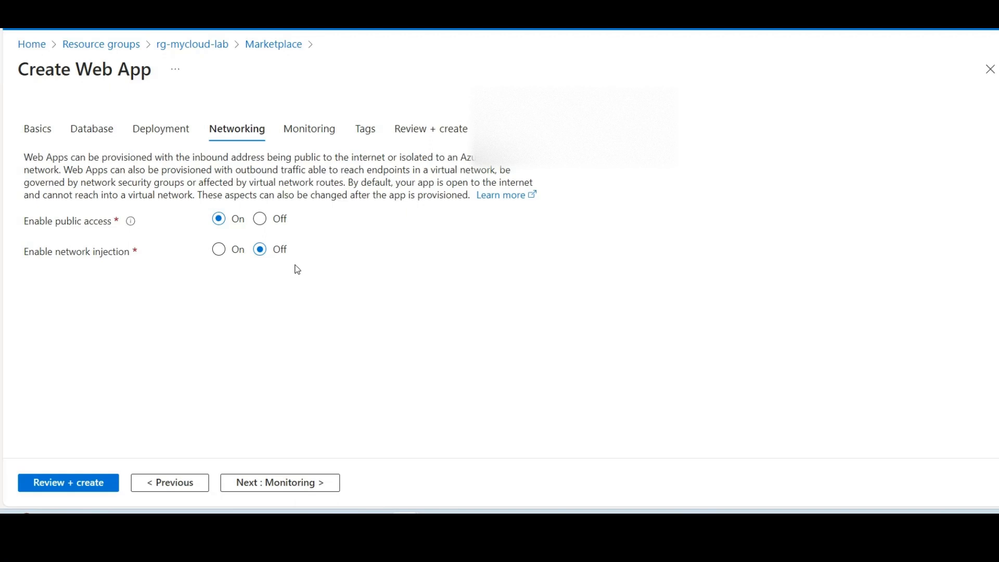
# Step: Enable network injection again with virtual network vnet-A, and set up VNet integration using outbound subnet subnet-frontend
pyautogui.click(221, 252)
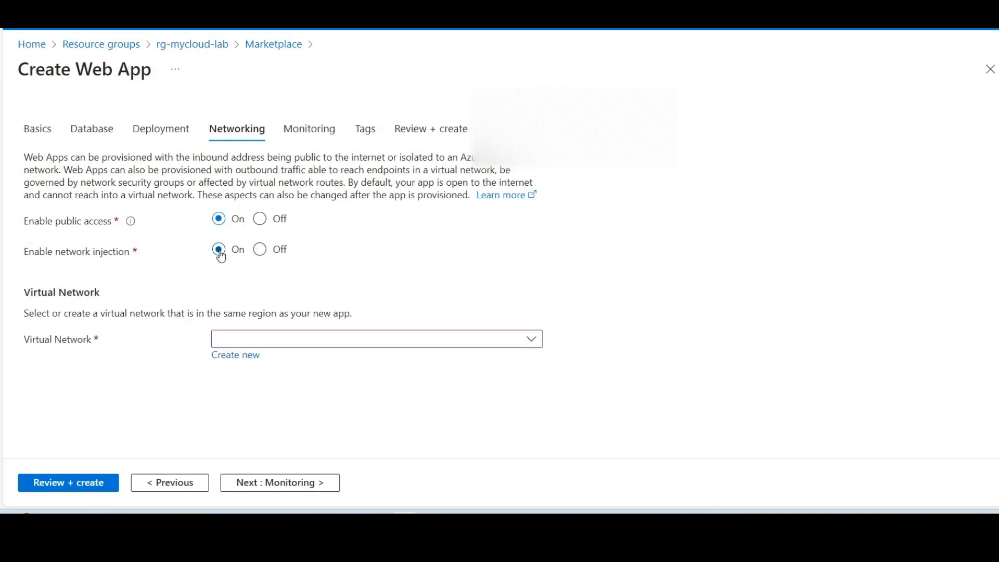
pyautogui.click(245, 344)
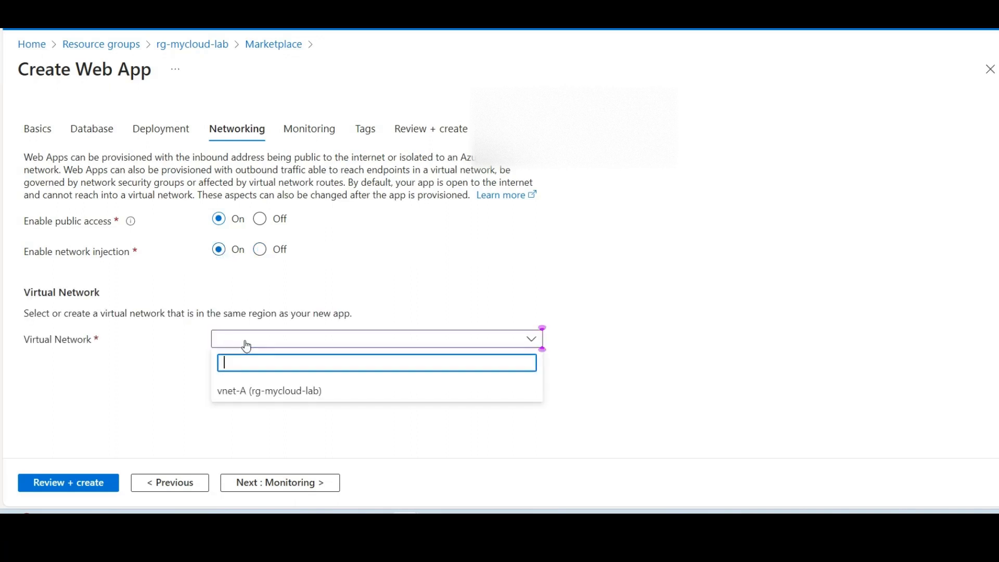
pyautogui.click(249, 397)
pyautogui.scroll(-3, 439, 357)
pyautogui.scroll(-1, 608, 327)
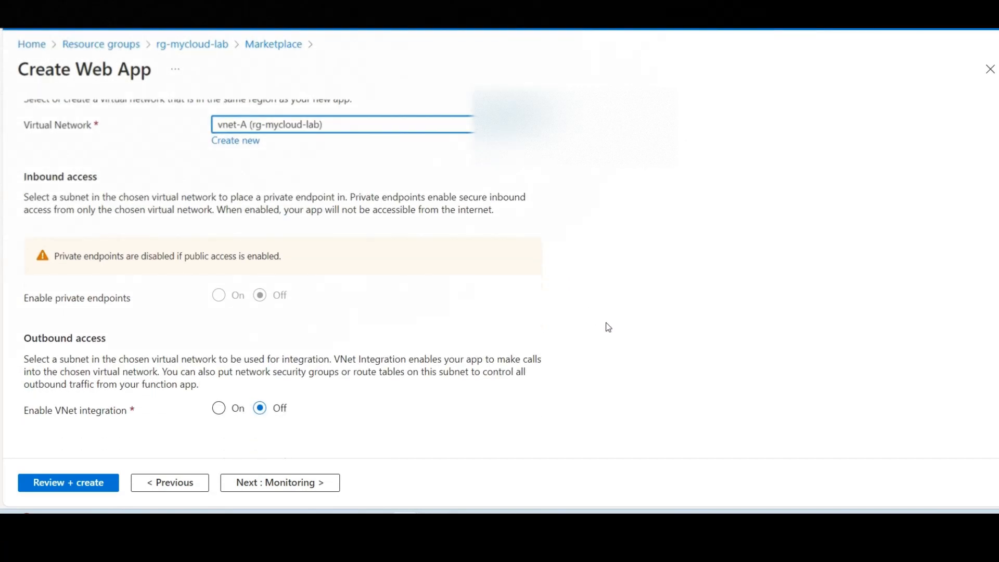
pyautogui.click(220, 409)
pyautogui.scroll(-1, 444, 396)
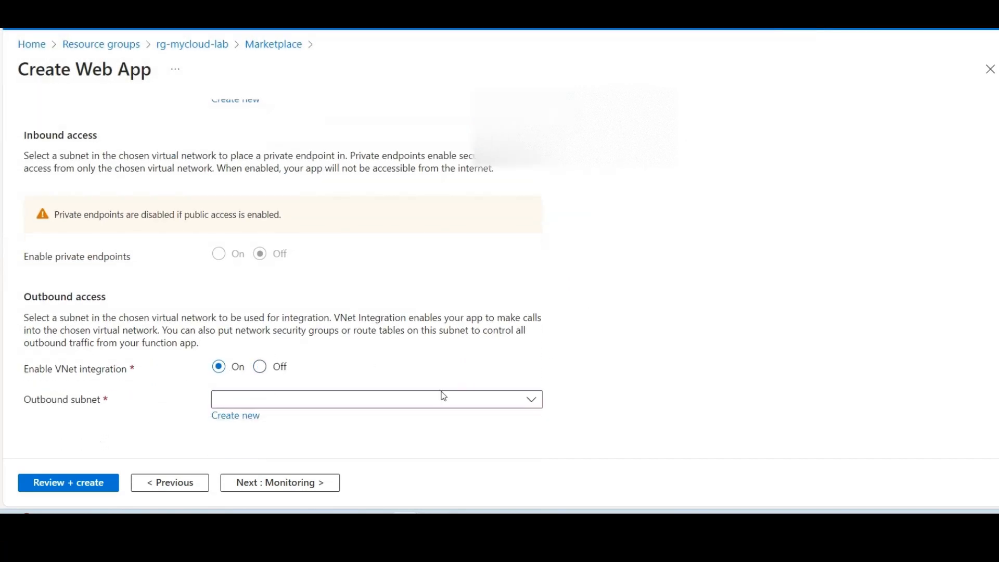
pyautogui.click(322, 402)
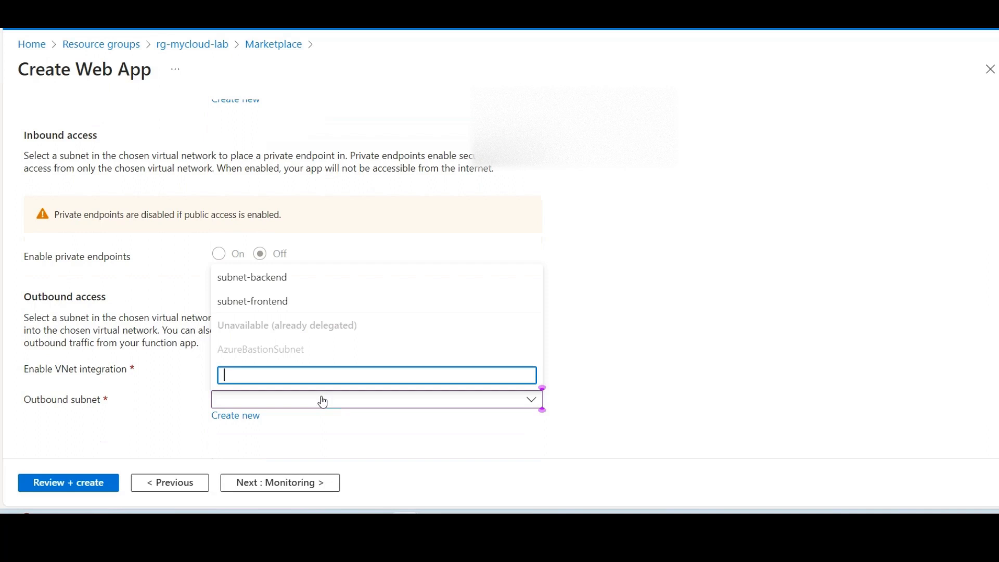
pyautogui.click(297, 307)
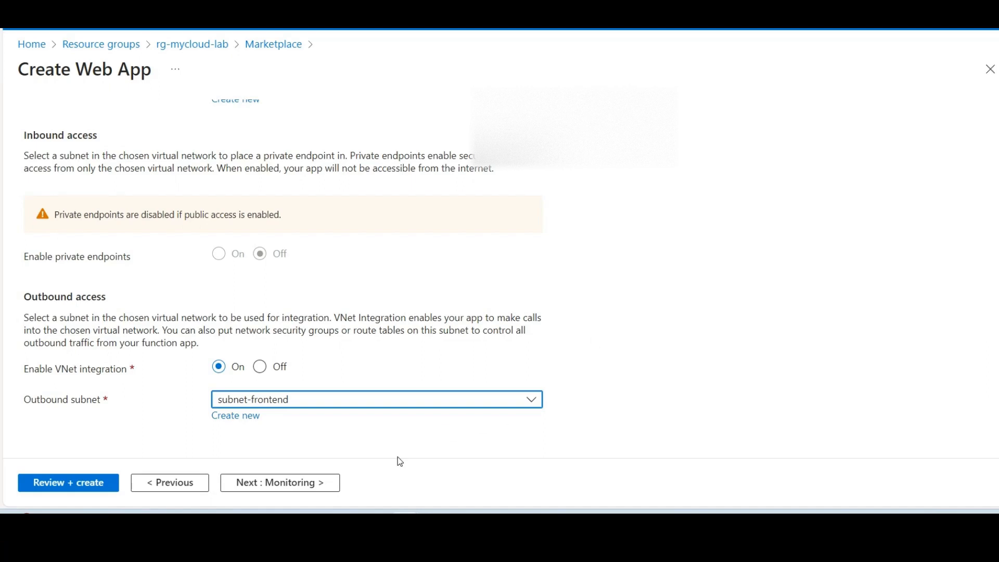
# Step: Set network injection to Off and proceed through the monitoring and tags settings to the final review
pyautogui.scroll(5, 305, 382)
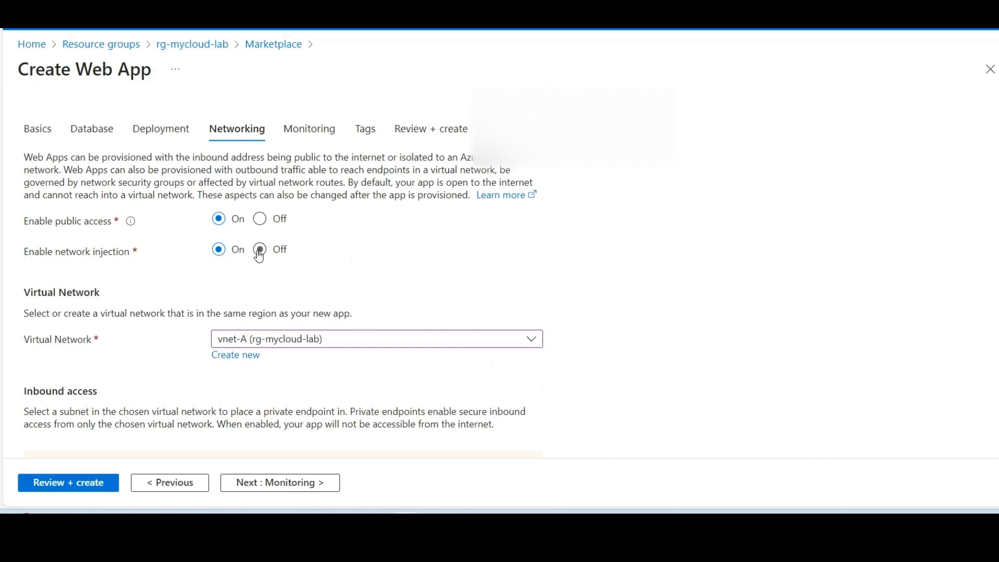
pyautogui.click(259, 251)
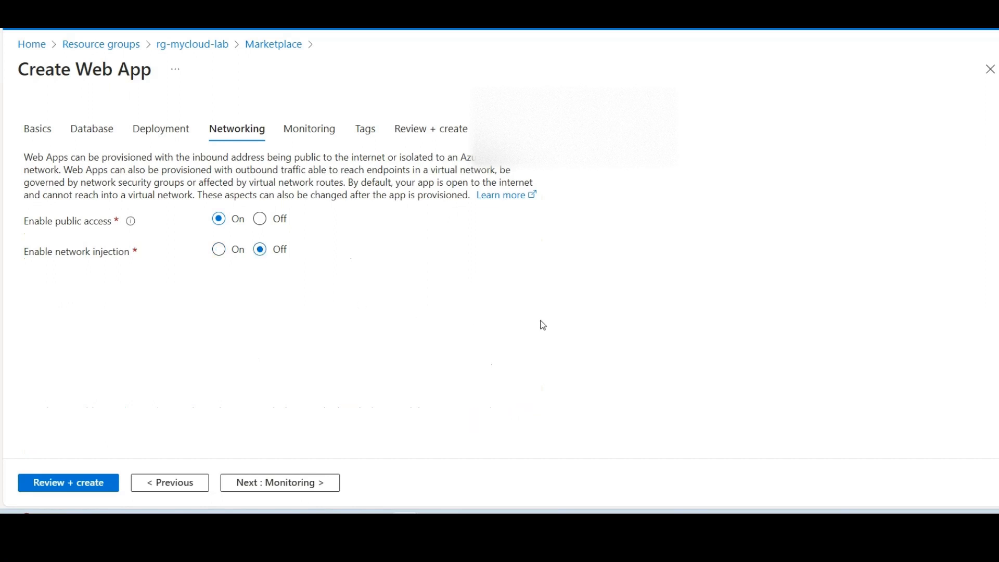
pyautogui.click(290, 482)
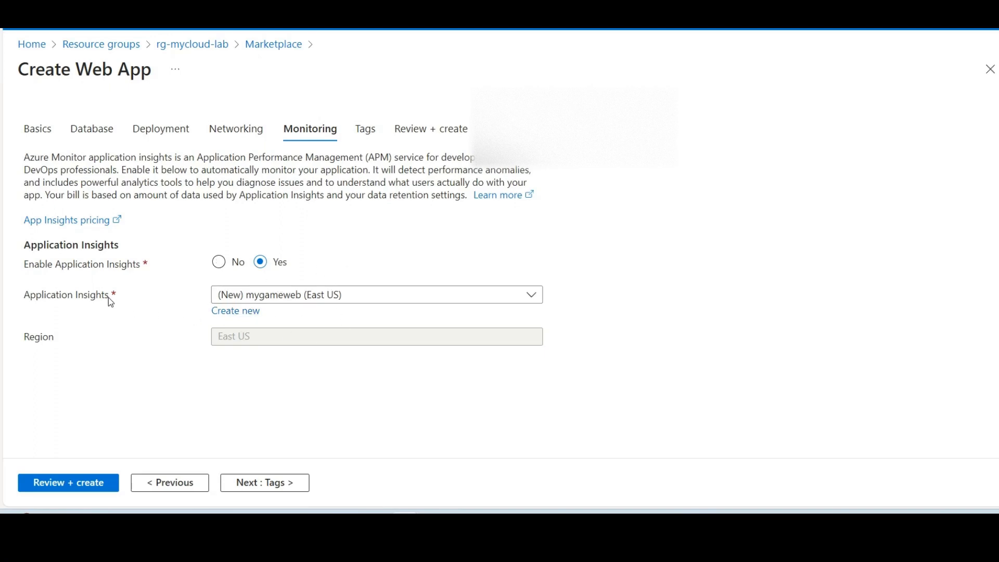
pyautogui.click(258, 484)
pyautogui.click(259, 492)
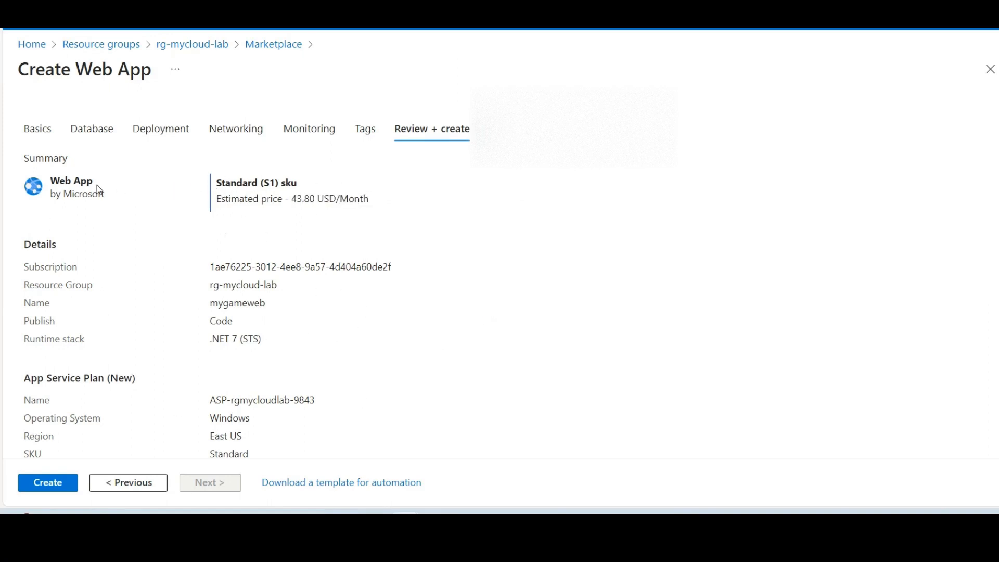
# Step: Review the summary's pricing SKU, app name, publish type, runtime stack, App Service plan, Application Insights and deployment settings
pyautogui.moveTo(230, 184); pyautogui.dragTo(287, 185)
pyautogui.scroll(-2, 320, 261)
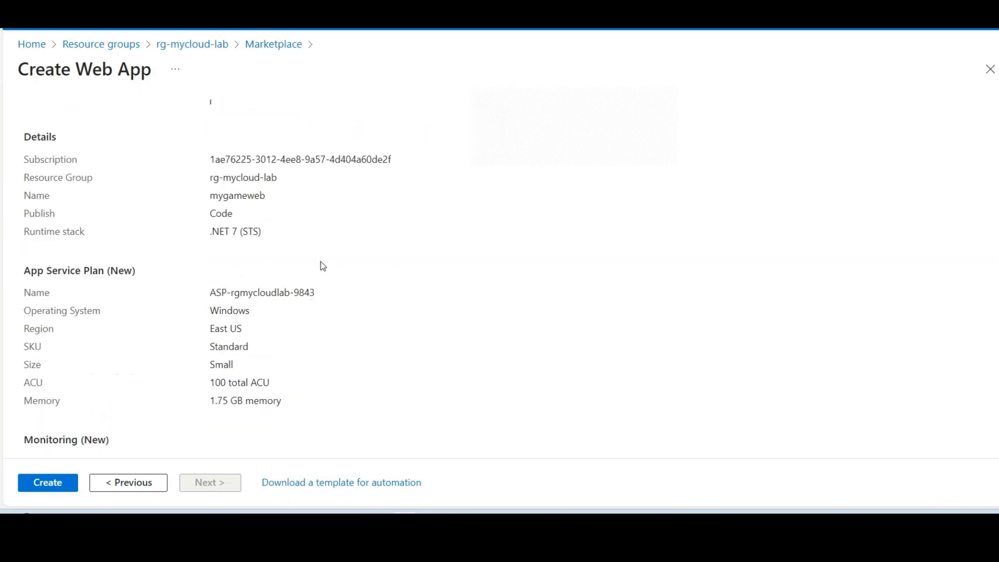
pyautogui.moveTo(216, 197); pyautogui.dragTo(272, 204)
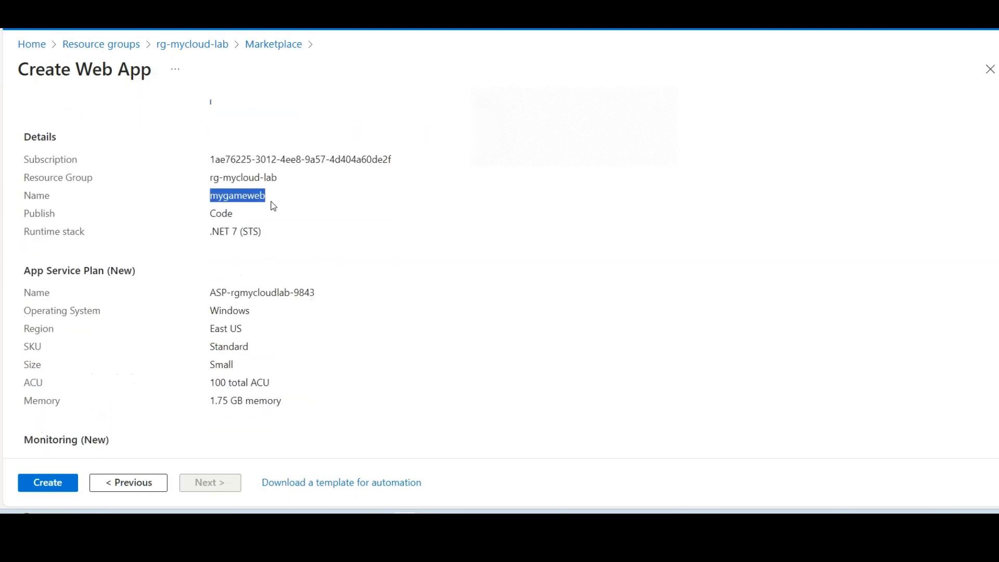
pyautogui.click(339, 243)
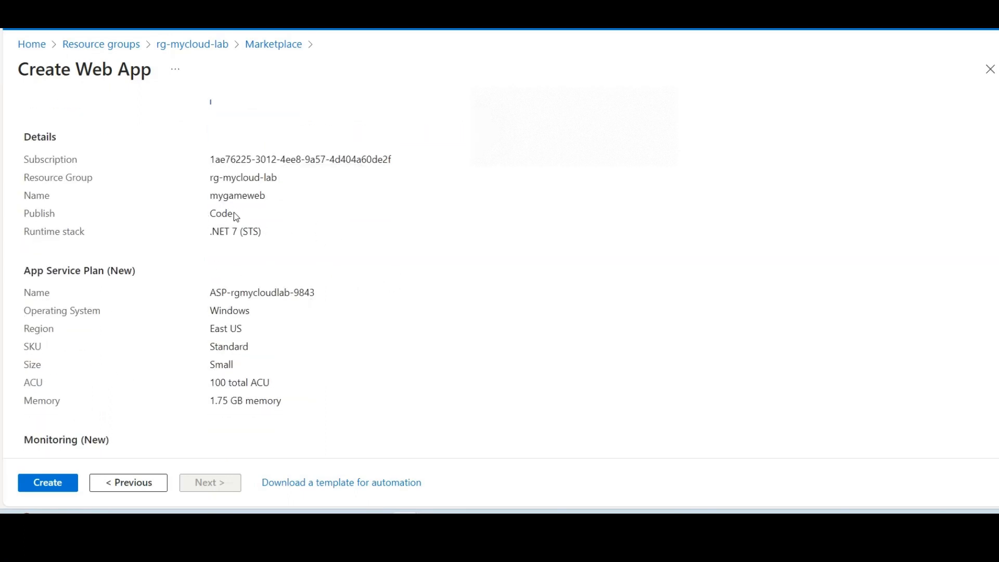
pyautogui.moveTo(237, 217); pyautogui.dragTo(201, 216)
pyautogui.click(335, 255)
pyautogui.scroll(-1, 227, 258)
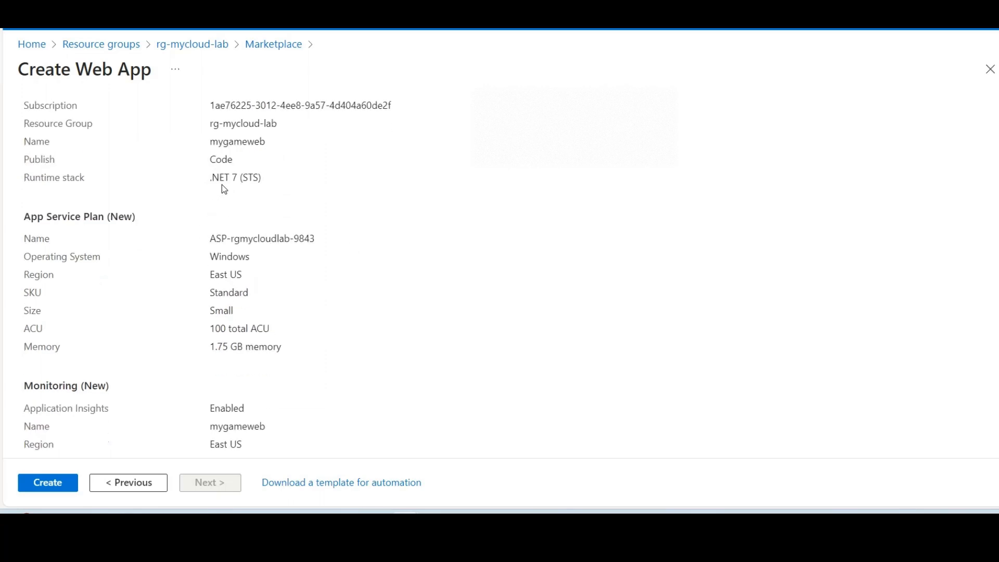
pyautogui.scroll(-1, 293, 213)
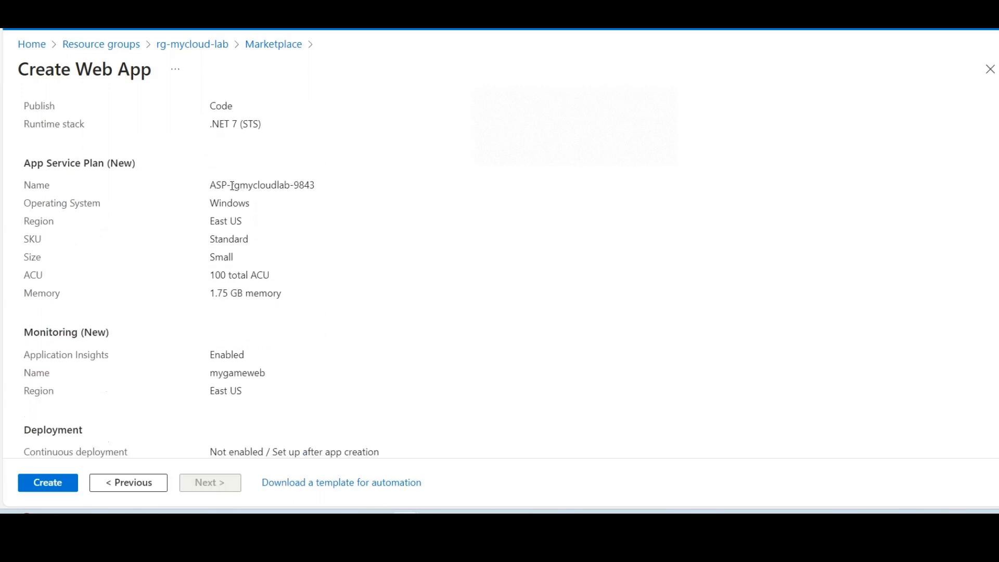
pyautogui.moveTo(222, 186); pyautogui.dragTo(333, 225)
pyautogui.click(344, 230)
pyautogui.scroll(-1, 317, 292)
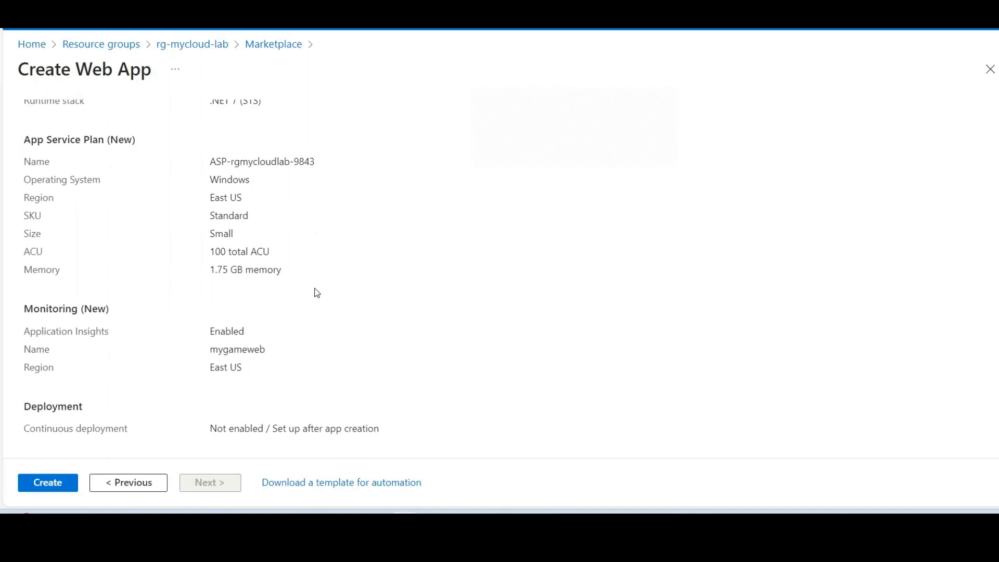
pyautogui.doubleClick(216, 330)
pyautogui.click(318, 345)
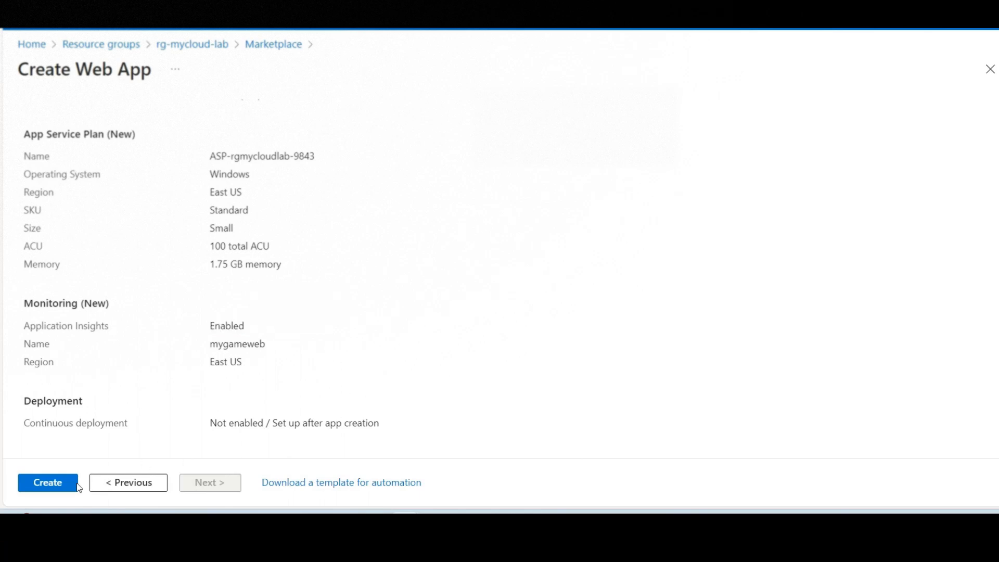
# Step: Create the web app and open the deployed mygameweb resource
pyautogui.click(48, 482)
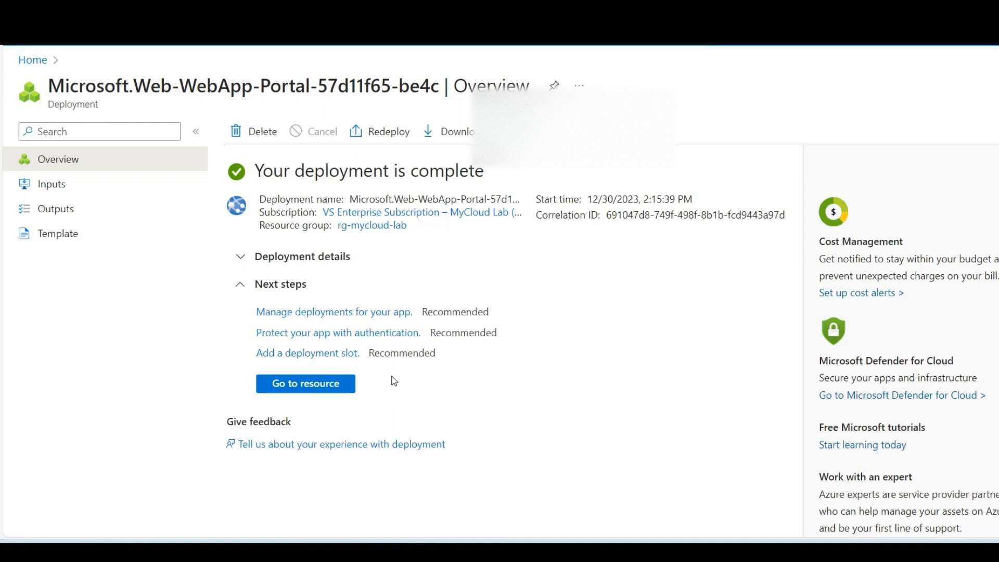
pyautogui.click(331, 389)
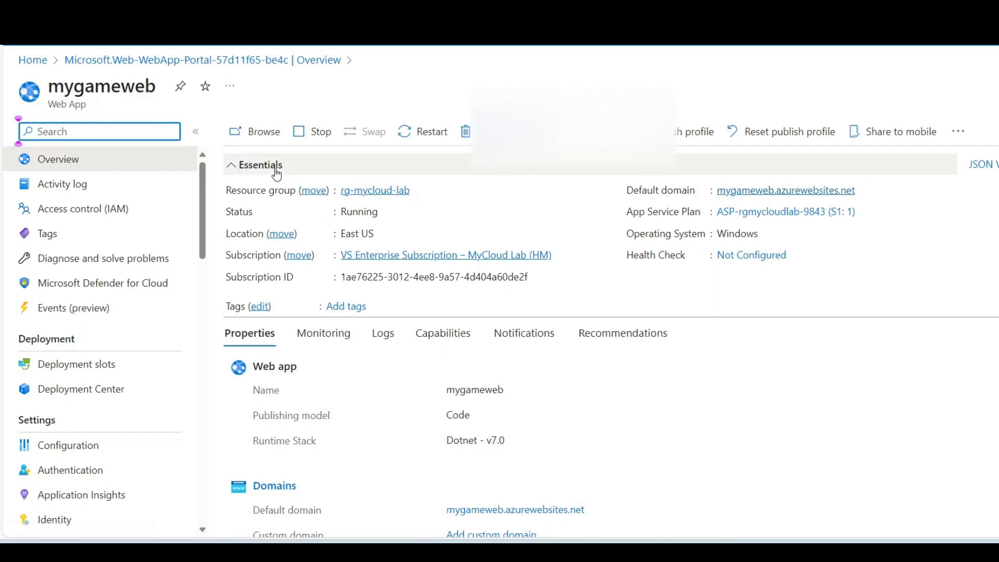
# Step: Browse the web app's default site and view the activity log of mygameweb
pyautogui.click(261, 136)
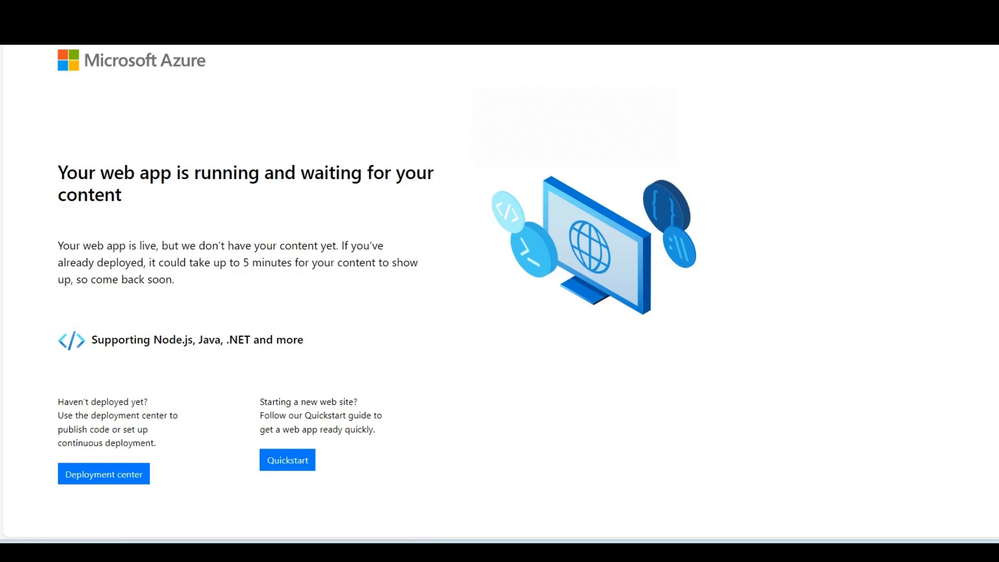
pyautogui.click(156, 21)
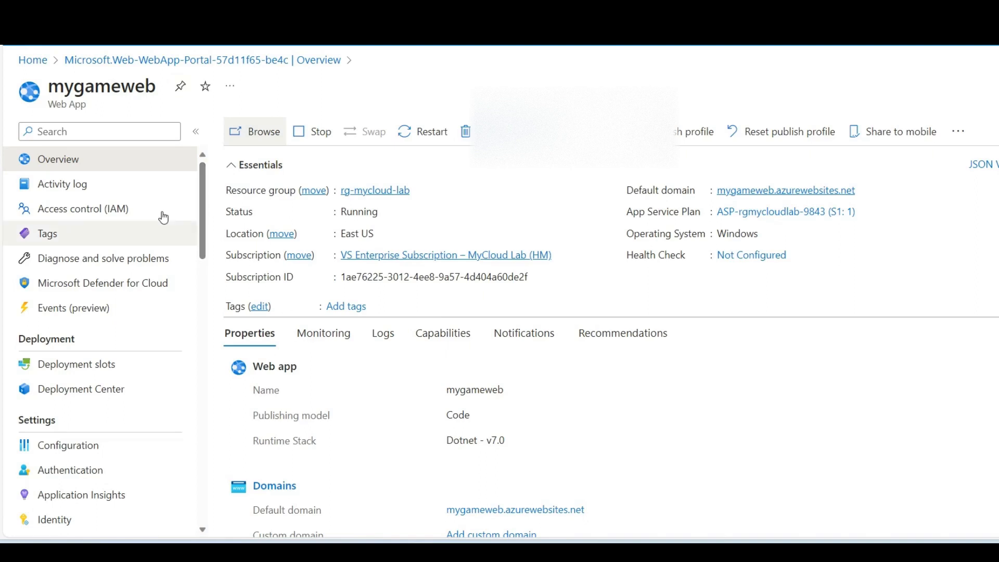
pyautogui.click(86, 192)
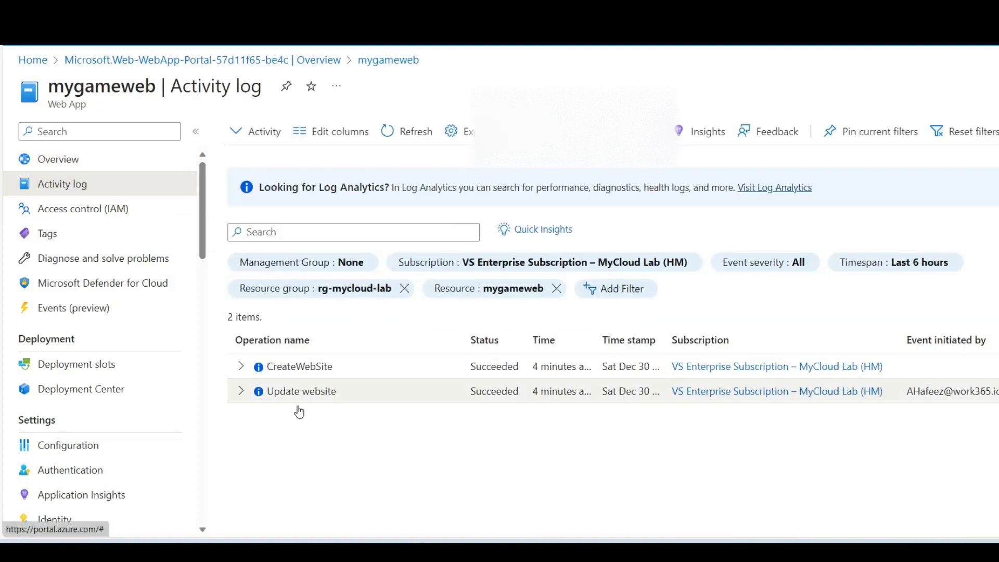
# Step: Examine the runtime stack, domains, hosting plan and Deployment Center properties in the overview of mygameweb
pyautogui.click(52, 158)
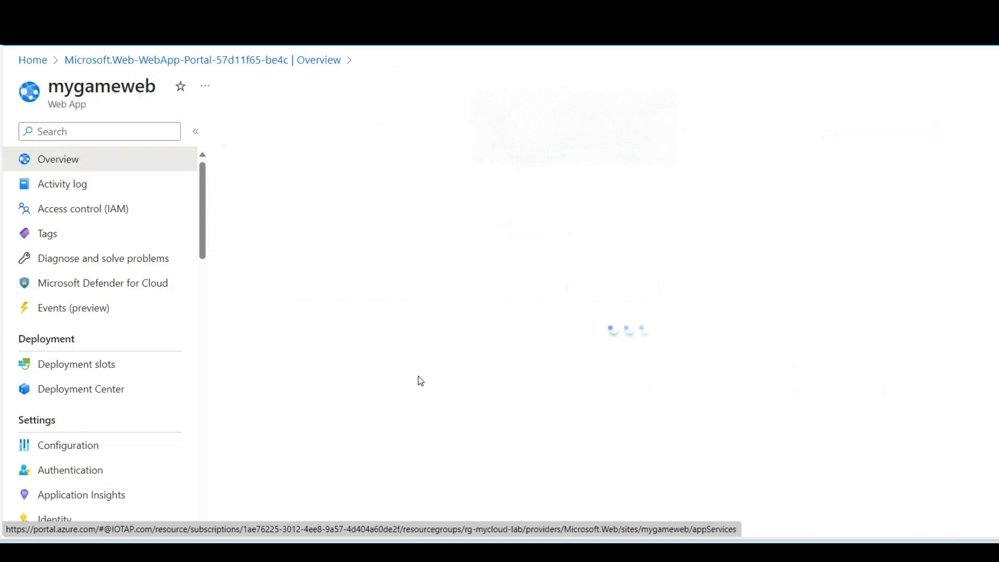
pyautogui.scroll(-3, 391, 364)
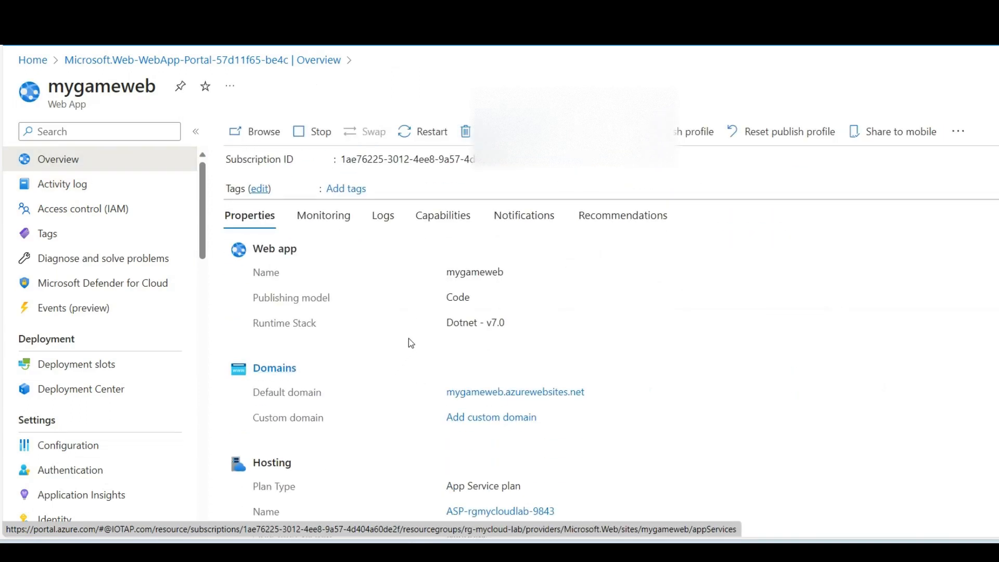
pyautogui.doubleClick(495, 323)
pyautogui.scroll(-2, 633, 379)
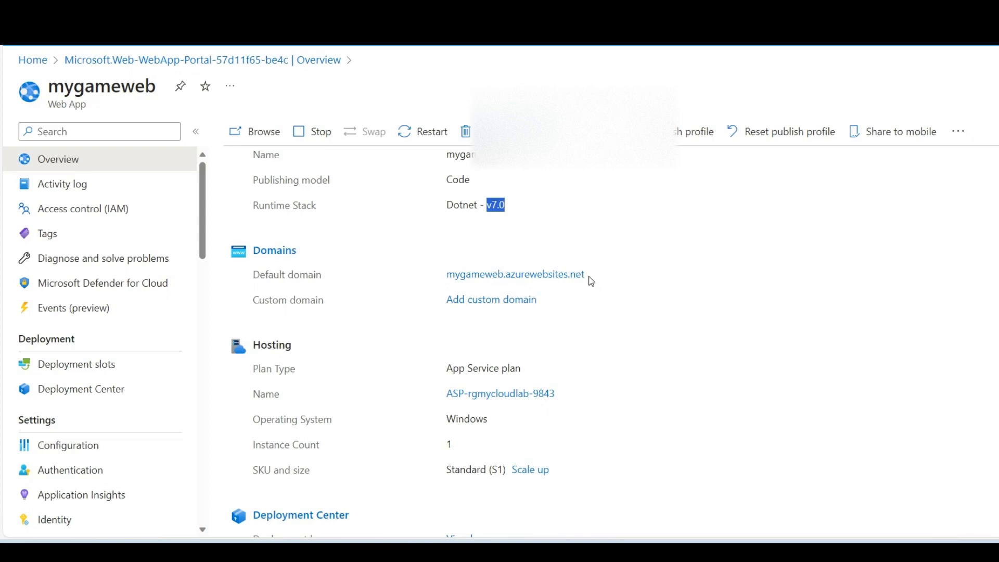
pyautogui.scroll(-1, 595, 312)
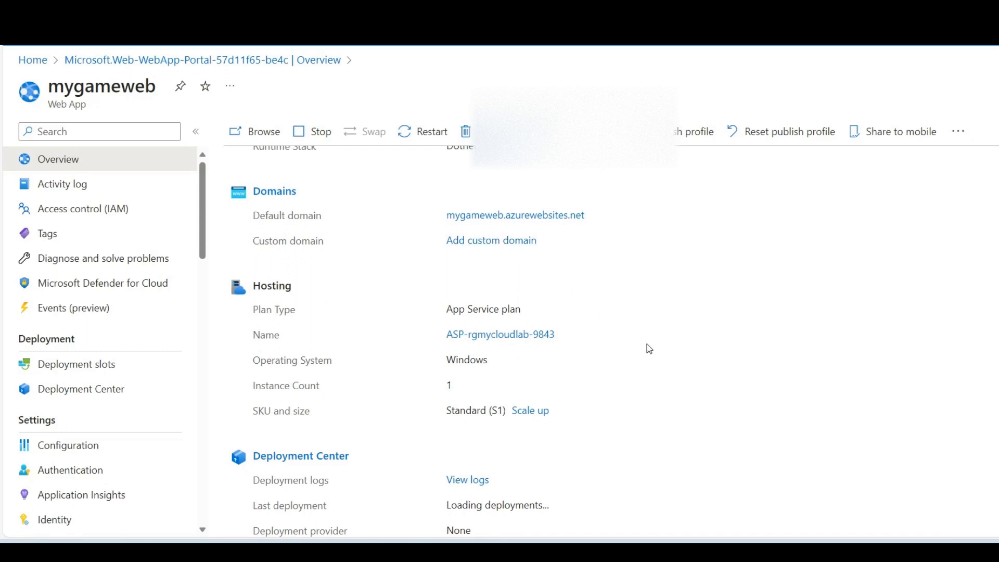
pyautogui.scroll(-1, 654, 352)
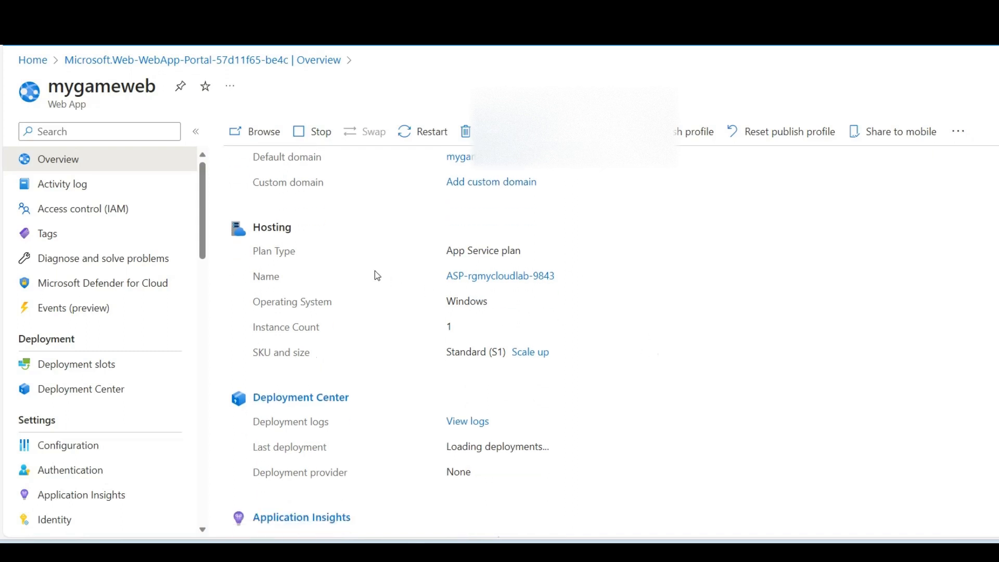
pyautogui.scroll(-1, 648, 343)
pyautogui.scroll(7, 609, 348)
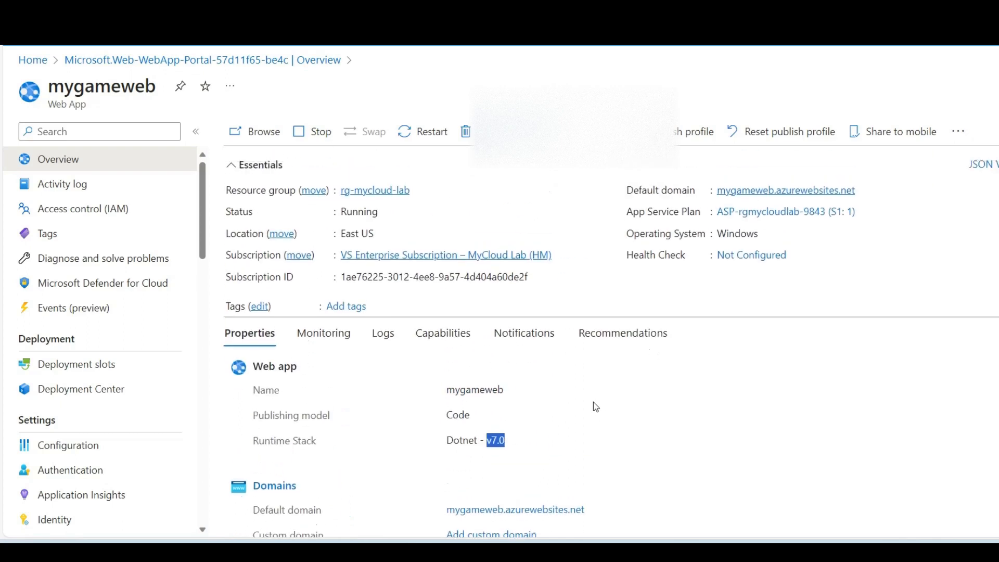
# Step: Examine the key metrics charts in the monitoring section of the mygameweb overview
pyautogui.click(345, 334)
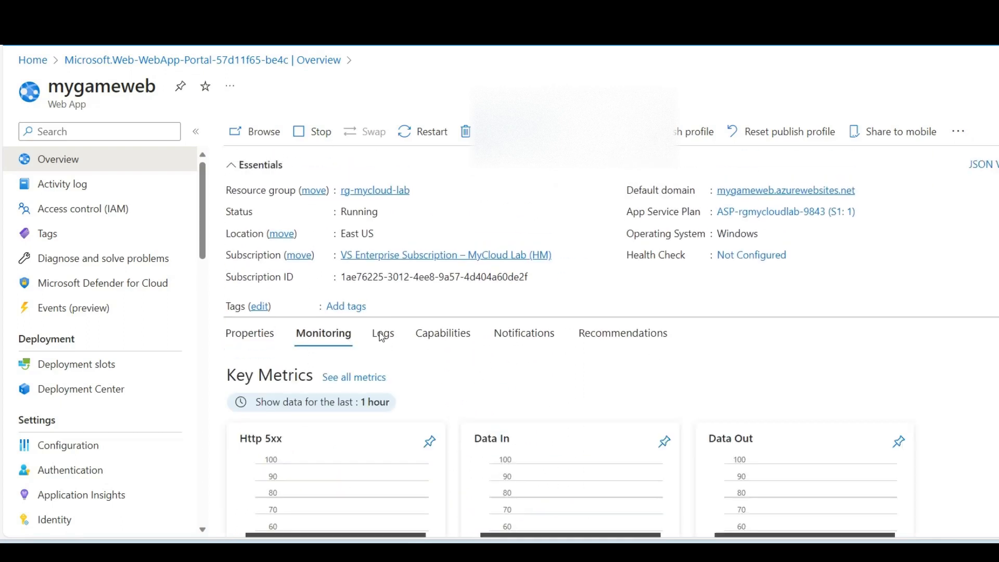
pyautogui.scroll(-2, 507, 354)
pyautogui.scroll(-2, 520, 364)
pyautogui.scroll(3, 542, 384)
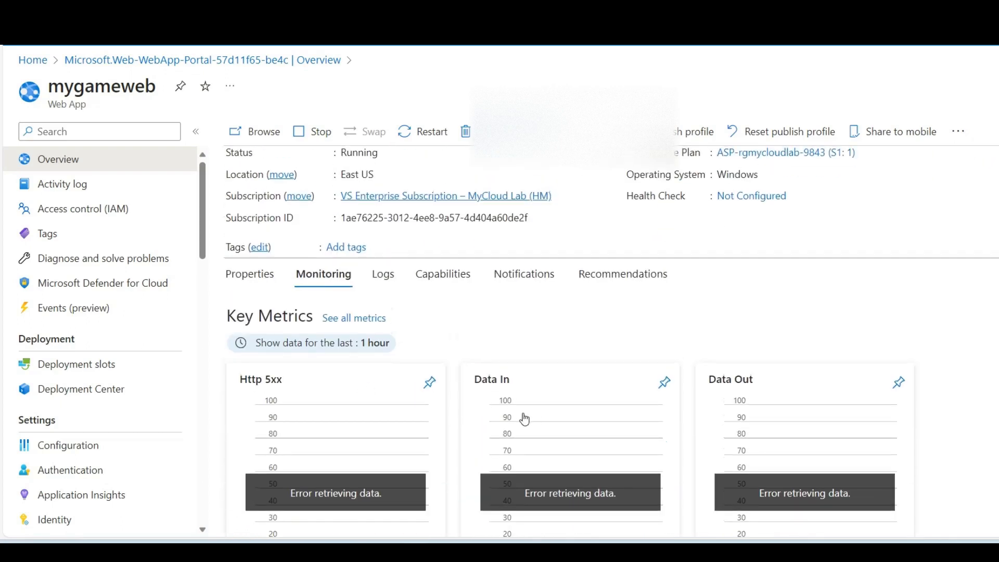
pyautogui.scroll(-2, 471, 359)
pyautogui.scroll(2, 458, 371)
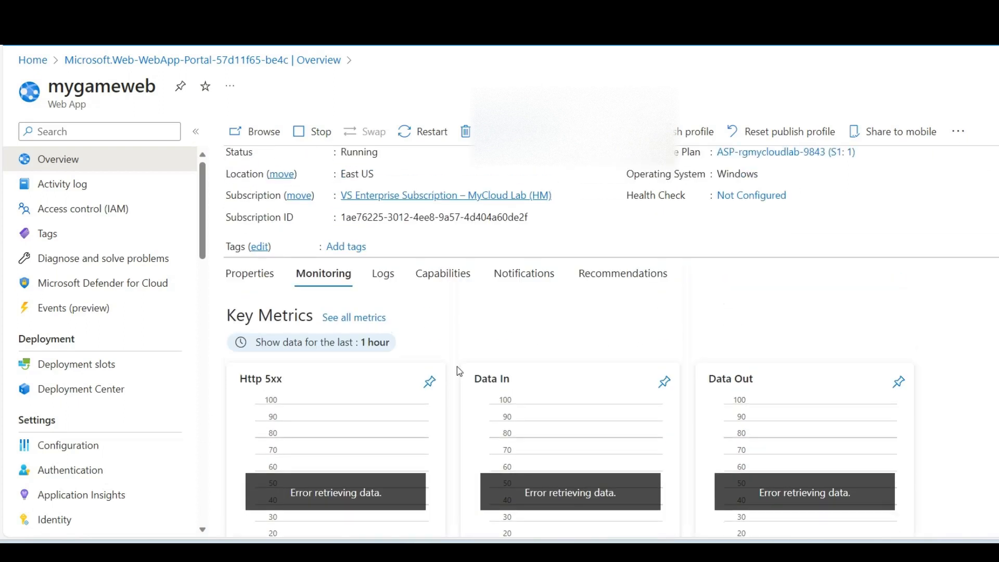
pyautogui.scroll(-1, 428, 336)
pyautogui.scroll(2, 445, 299)
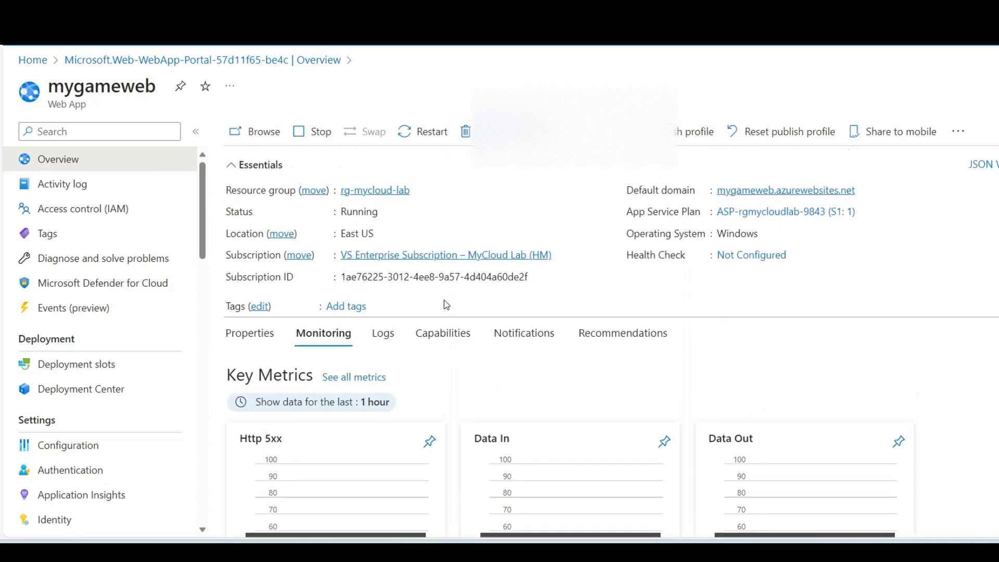
# Step: Examine the log options and the capabilities offered in the mygameweb overview
pyautogui.click(388, 338)
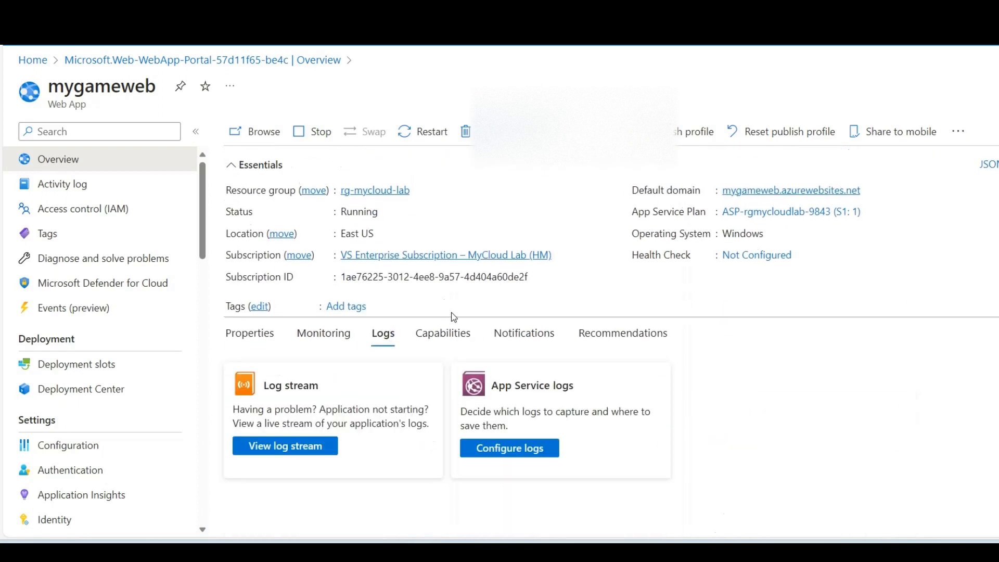
pyautogui.click(447, 334)
pyautogui.scroll(-1, 501, 338)
pyautogui.scroll(-2, 489, 343)
pyautogui.scroll(3, 541, 338)
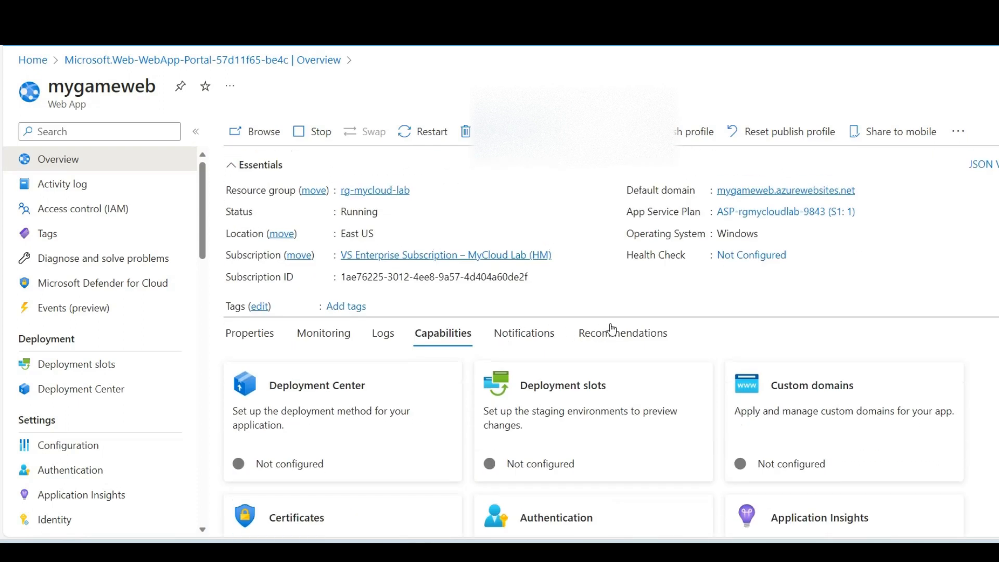
# Step: Add a deployment slot named staging to mygameweb, cloning its settings from mygameweb
pyautogui.scroll(-2, 125, 359)
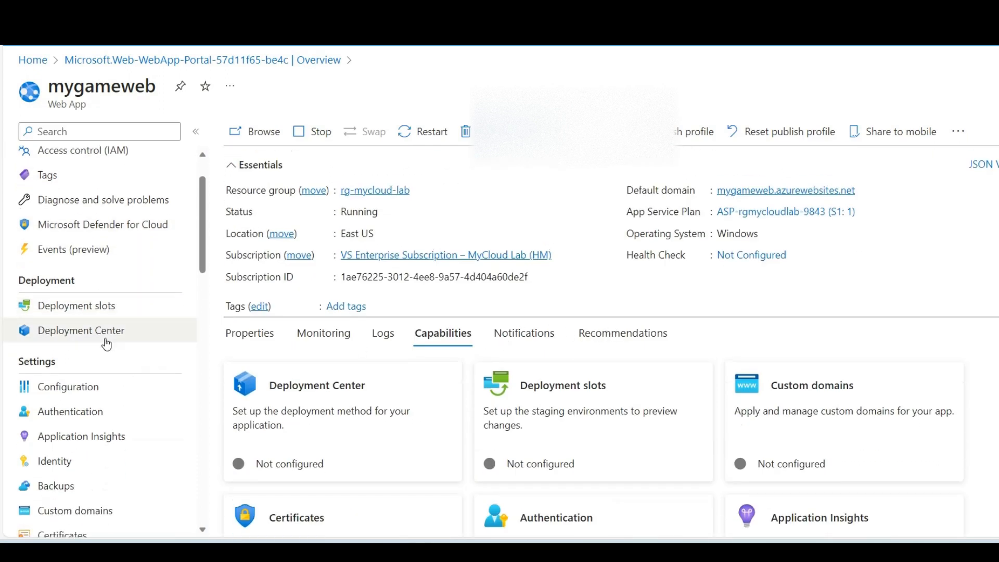
pyautogui.click(116, 316)
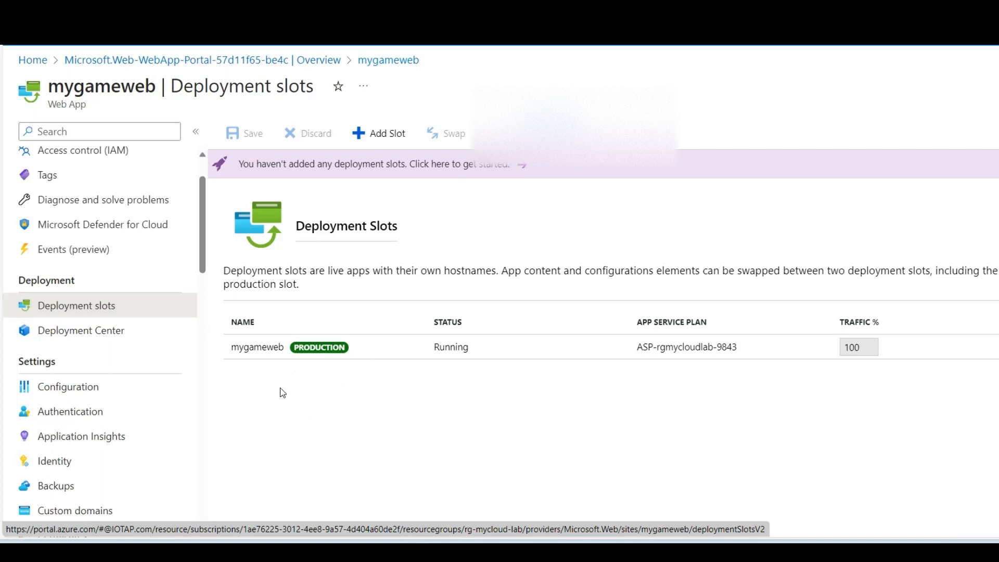
pyautogui.click(359, 132)
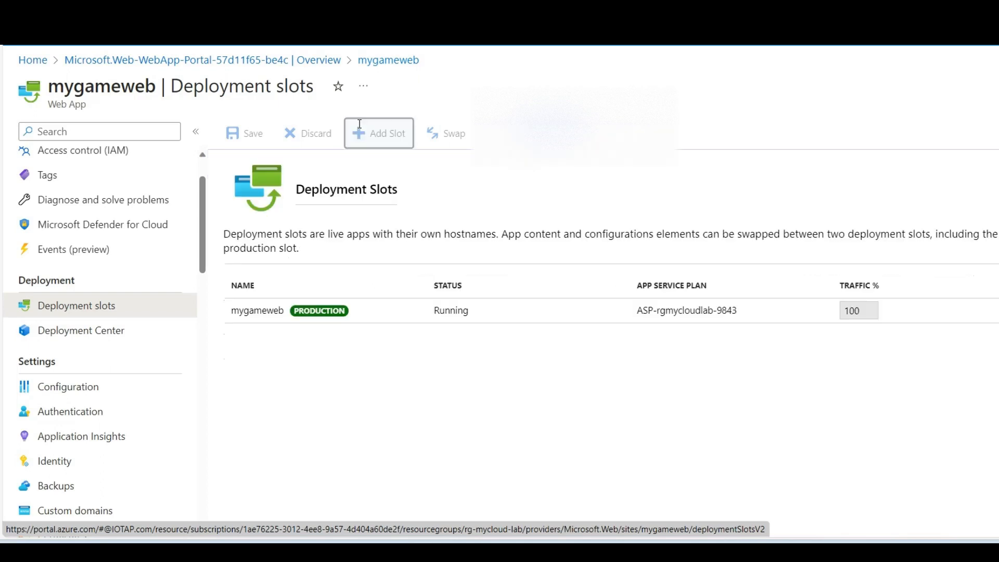
pyautogui.click(705, 124)
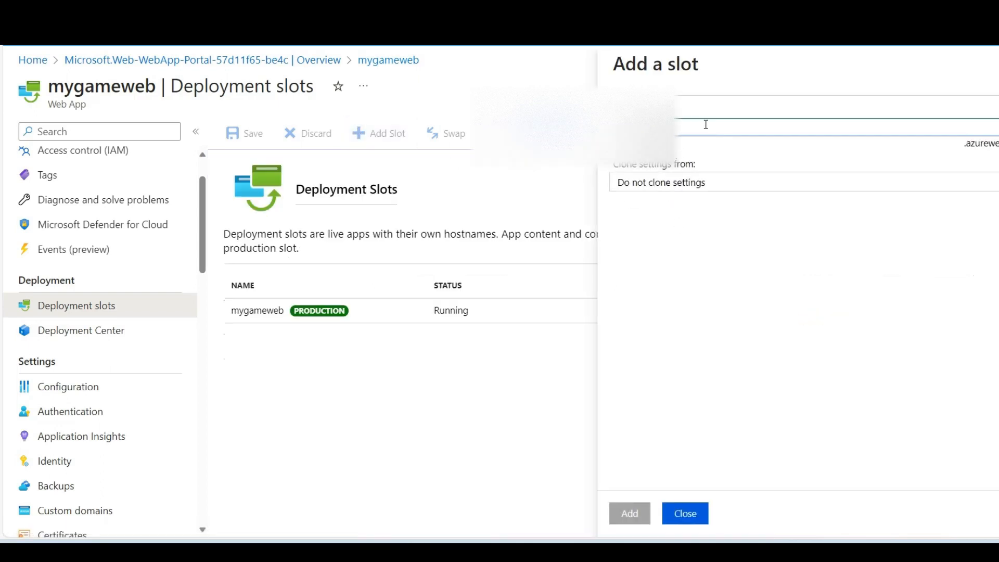
pyautogui.write('stag')
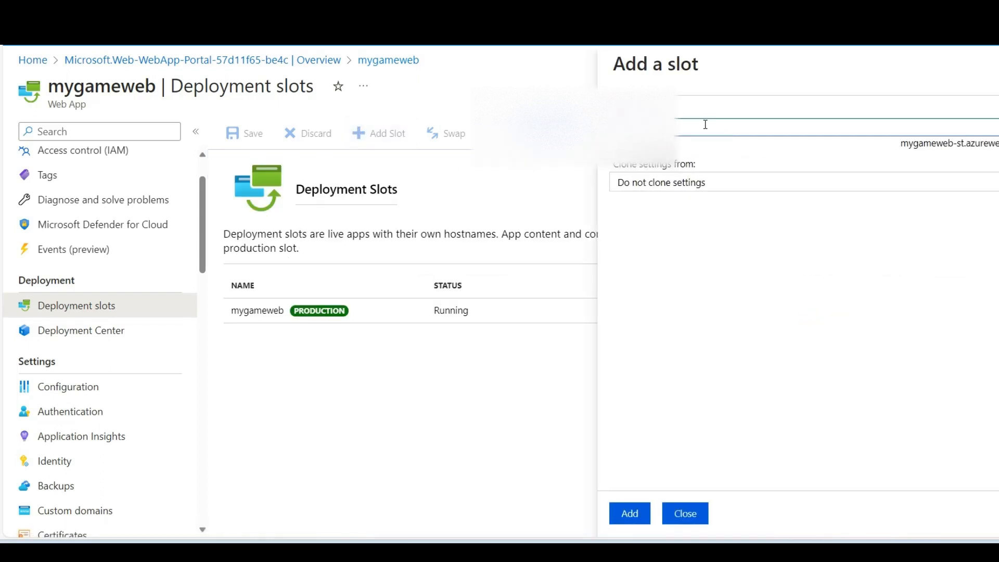
pyautogui.write('ing')
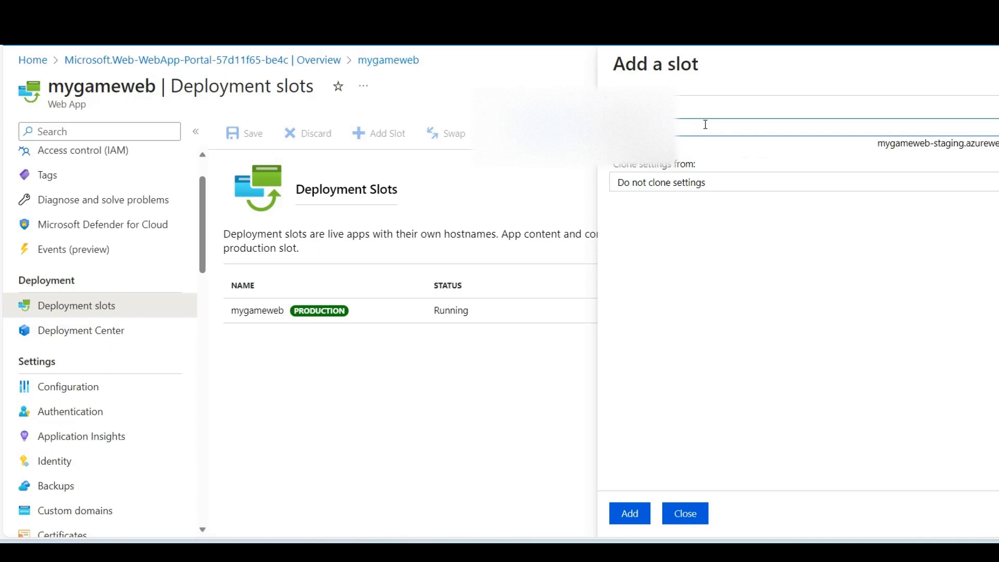
pyautogui.click(687, 182)
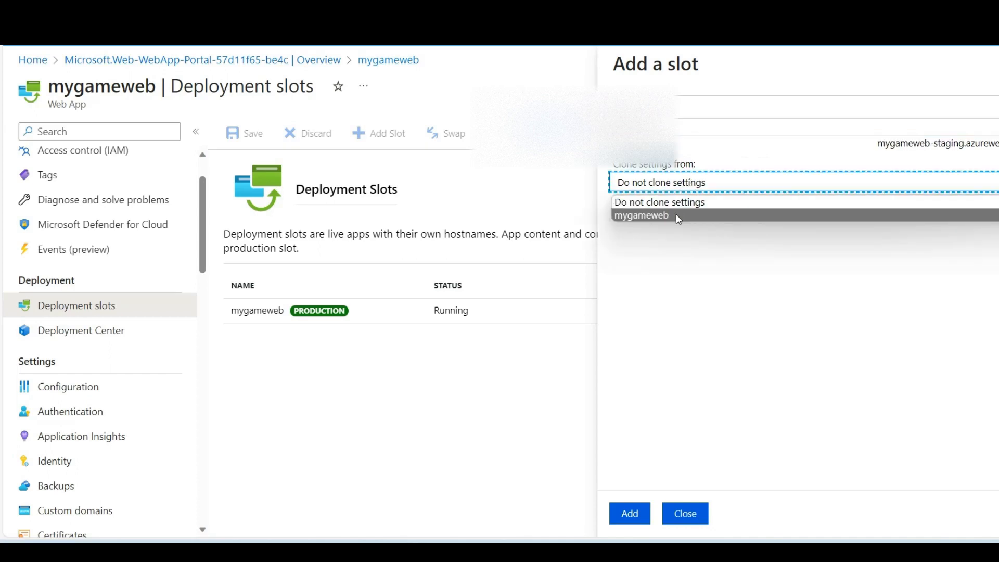
pyautogui.click(678, 217)
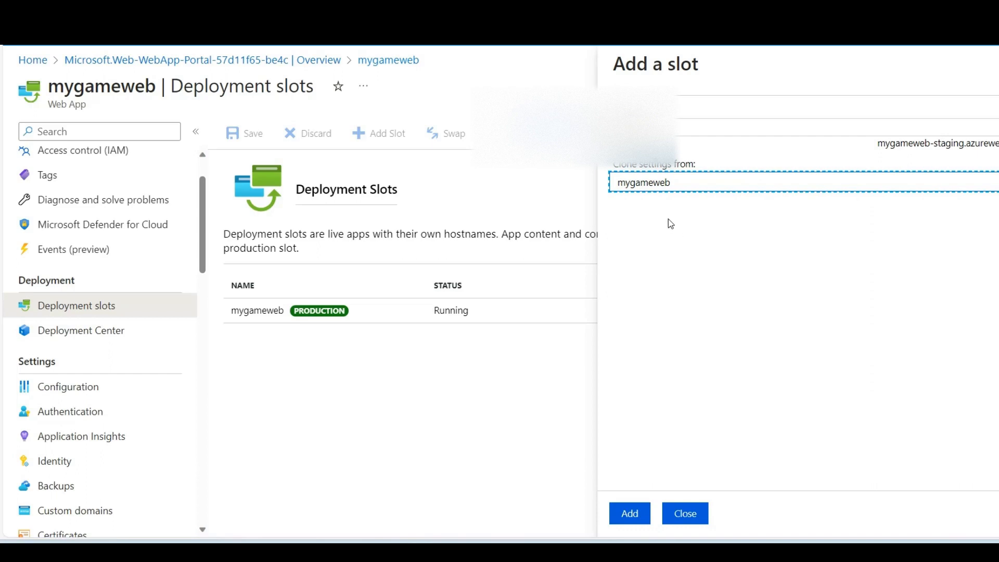
pyautogui.click(630, 512)
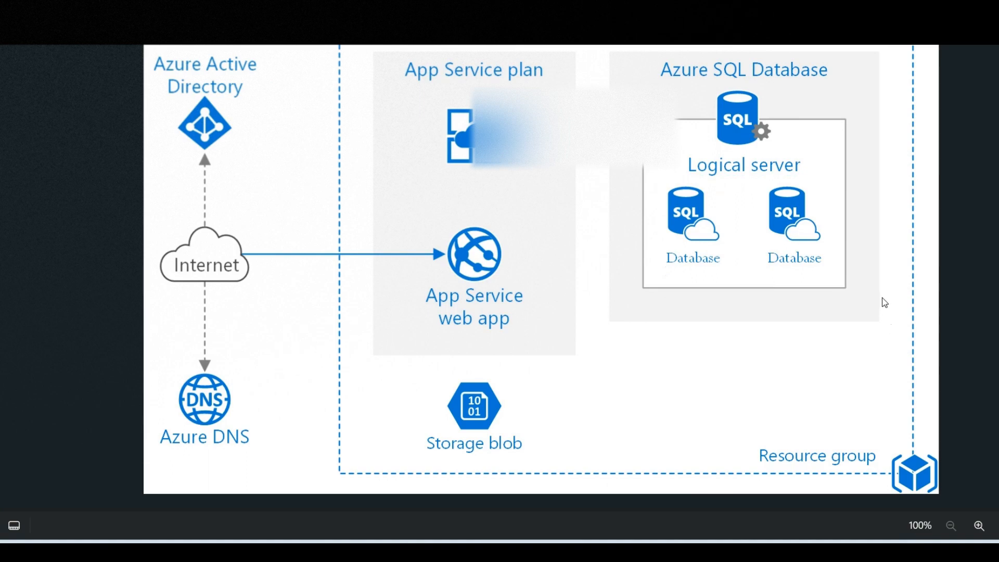
pyautogui.click(983, 244)
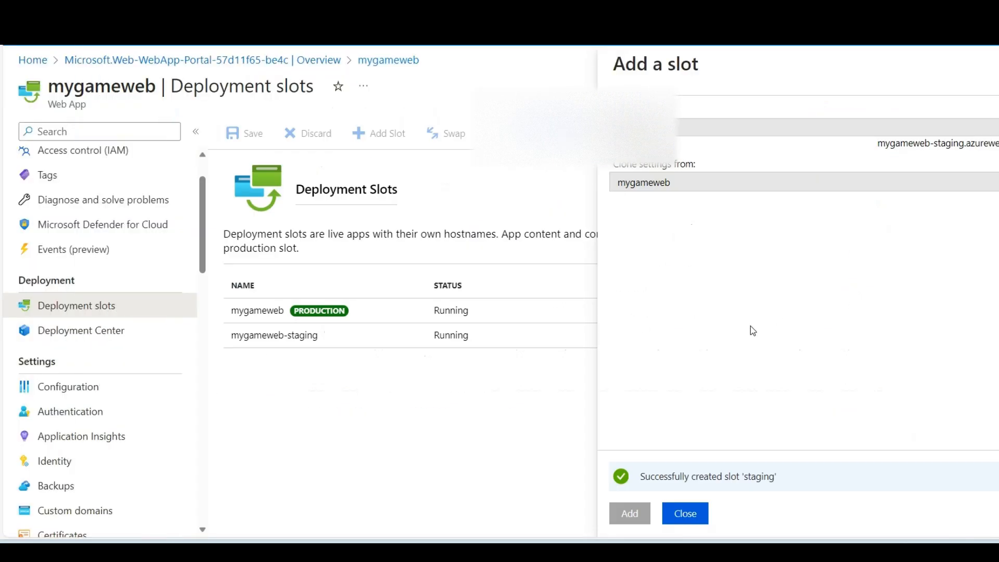
pyautogui.click(696, 513)
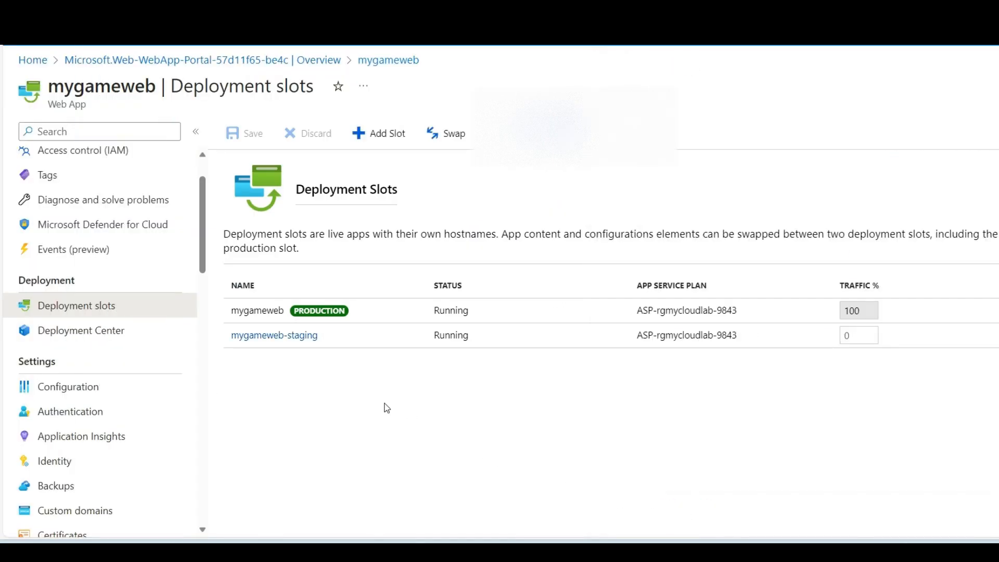
# Step: Review the swap options and configuration changes between the staging and production slots, and leave without swapping
pyautogui.click(347, 334)
pyautogui.click(454, 132)
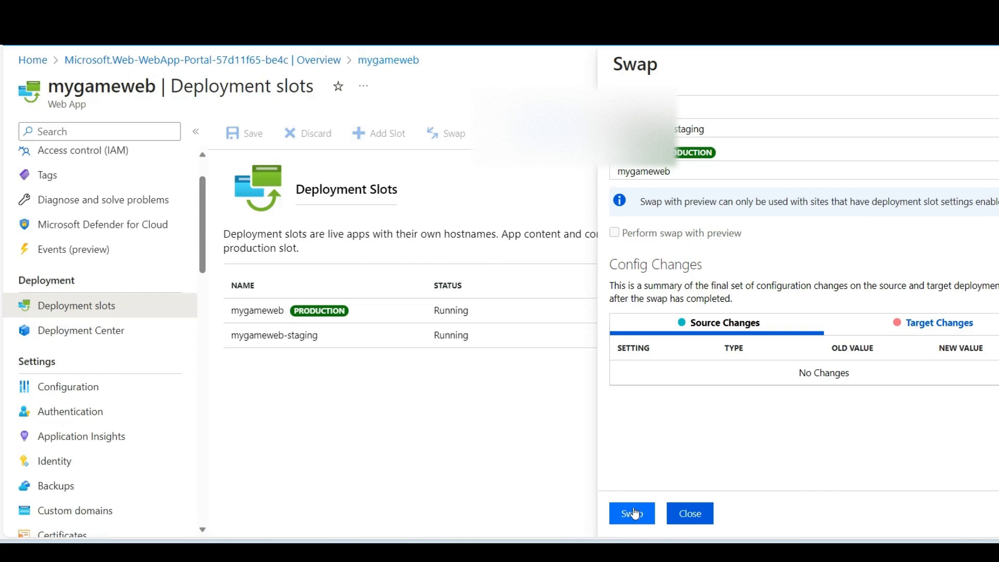
pyautogui.click(684, 523)
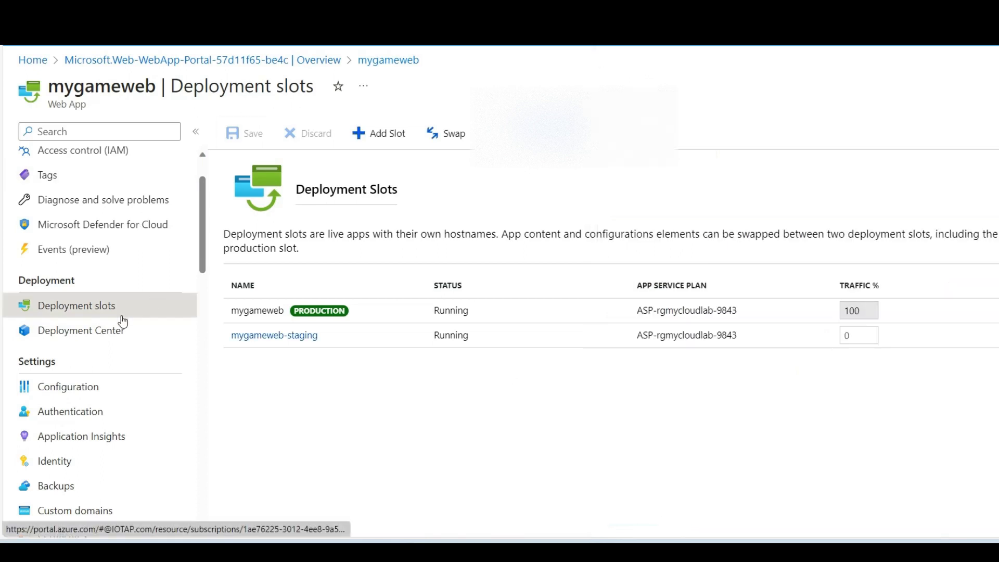
# Step: Examine the application settings and connection strings in the configuration of mygameweb
pyautogui.scroll(-2, 101, 327)
pyautogui.click(86, 275)
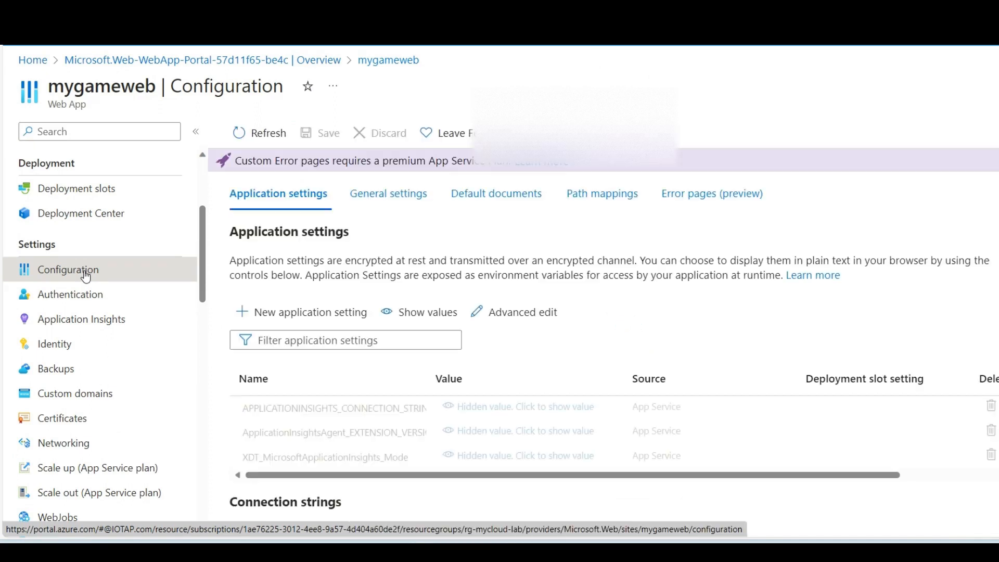
pyautogui.scroll(-1, 494, 312)
pyautogui.scroll(1, 515, 346)
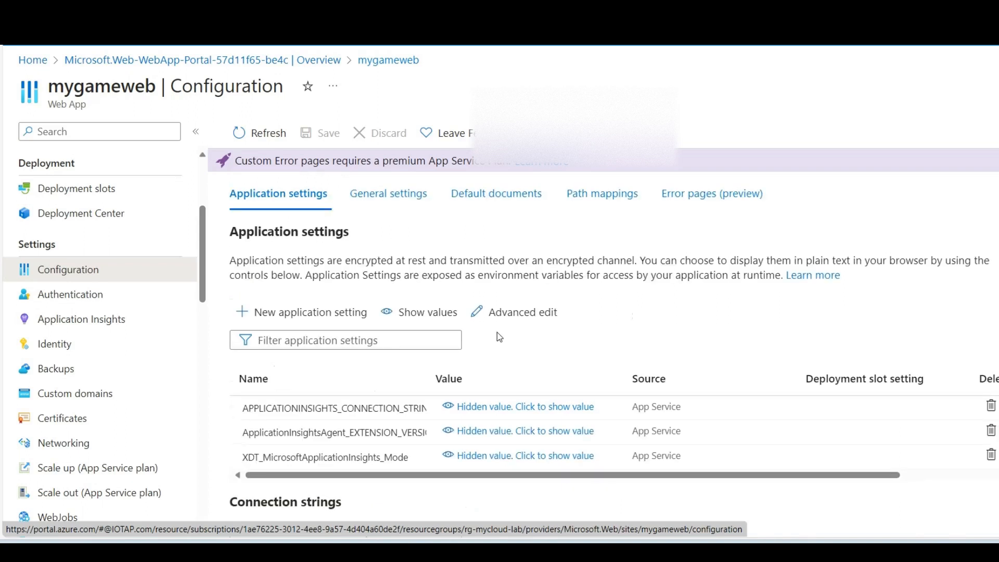
pyautogui.scroll(-2, 498, 332)
pyautogui.scroll(1, 436, 328)
pyautogui.scroll(1, 435, 324)
# Step: Set the platform to 64 Bit in the general configuration settings of mygameweb and save the change
pyautogui.click(388, 193)
pyautogui.scroll(-1, 681, 296)
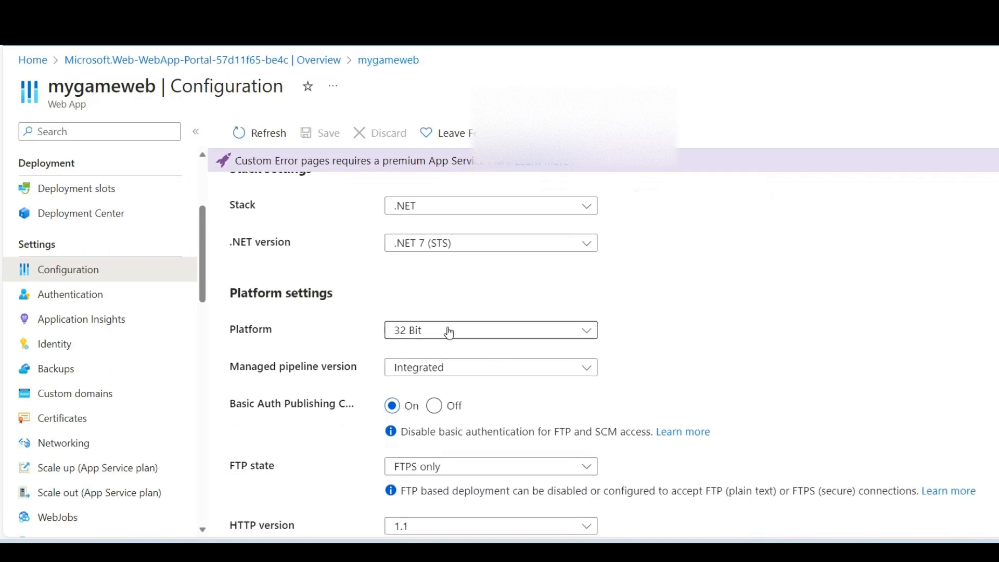
pyautogui.scroll(1, 451, 334)
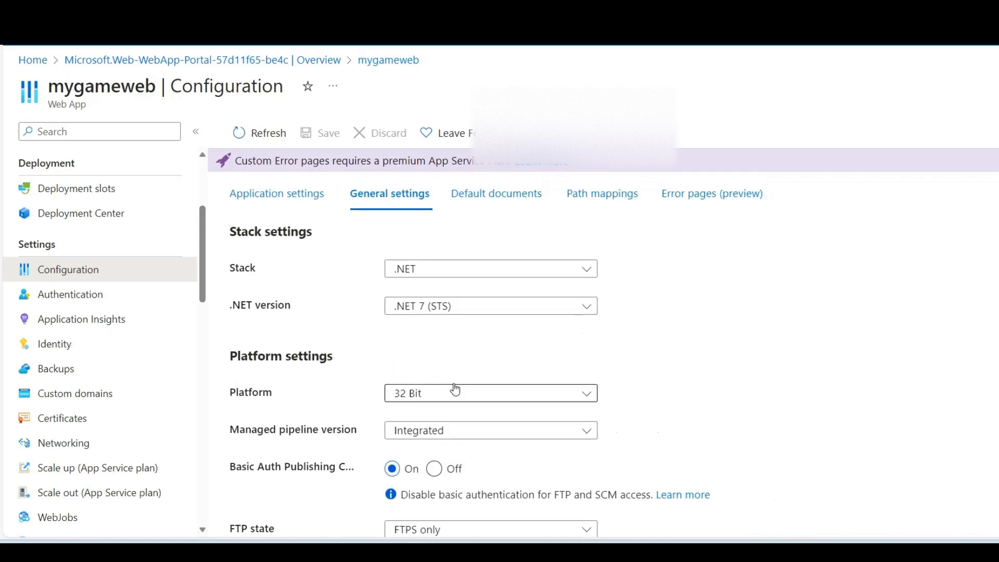
pyautogui.click(465, 391)
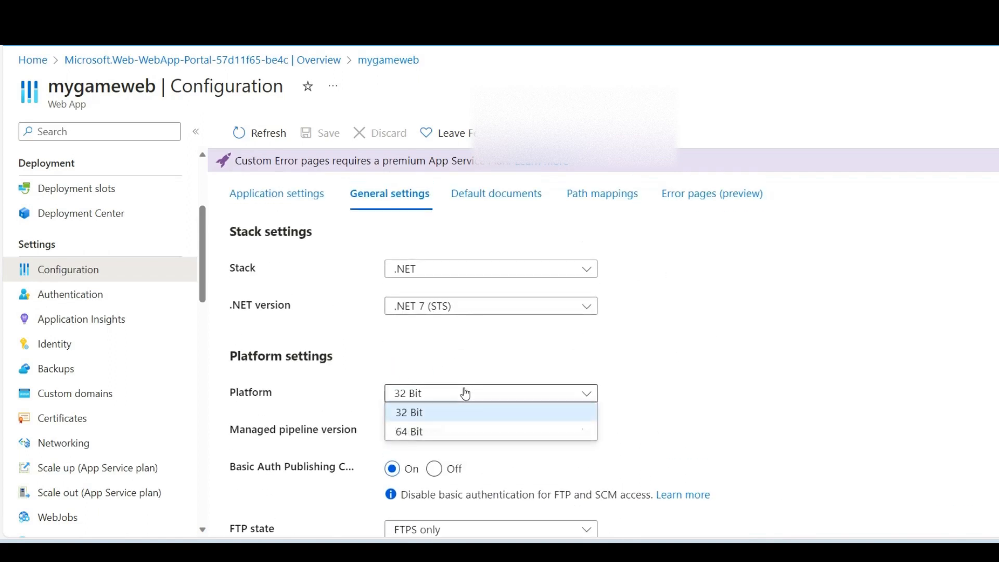
pyautogui.click(445, 429)
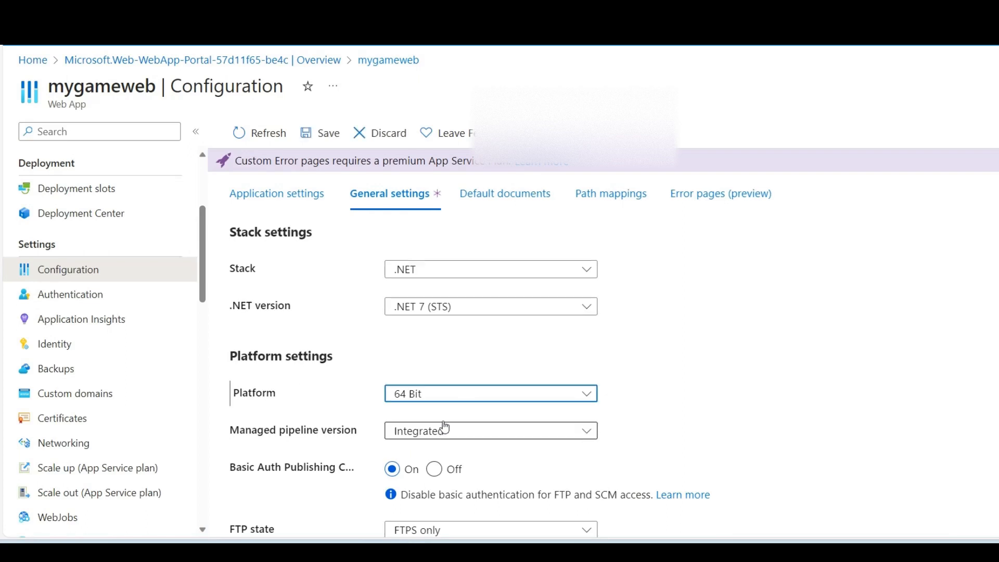
pyautogui.click(305, 134)
pyautogui.click(279, 237)
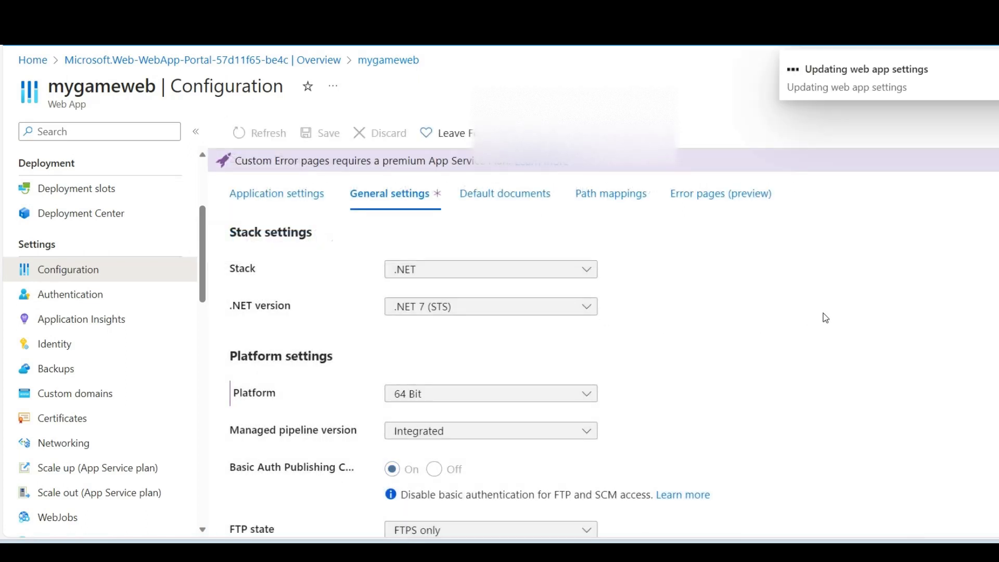
# Step: Examine the remaining general settings, including FTP state, HTTP version, HTTPS Only, TLS version, remote debugging and client certificates
pyautogui.scroll(-3, 823, 320)
pyautogui.scroll(-1, 830, 331)
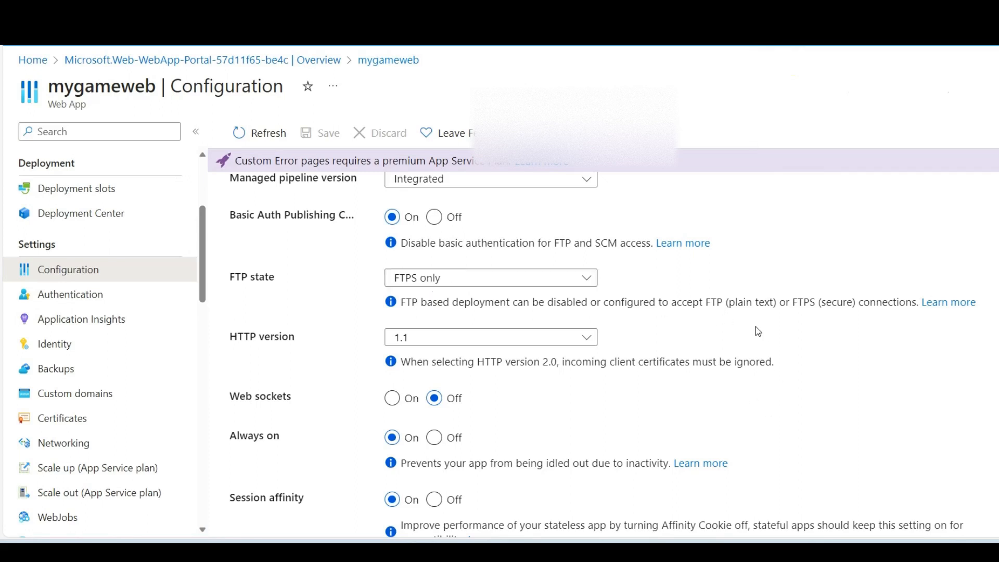
pyautogui.scroll(-1, 769, 403)
pyautogui.scroll(-5, 800, 359)
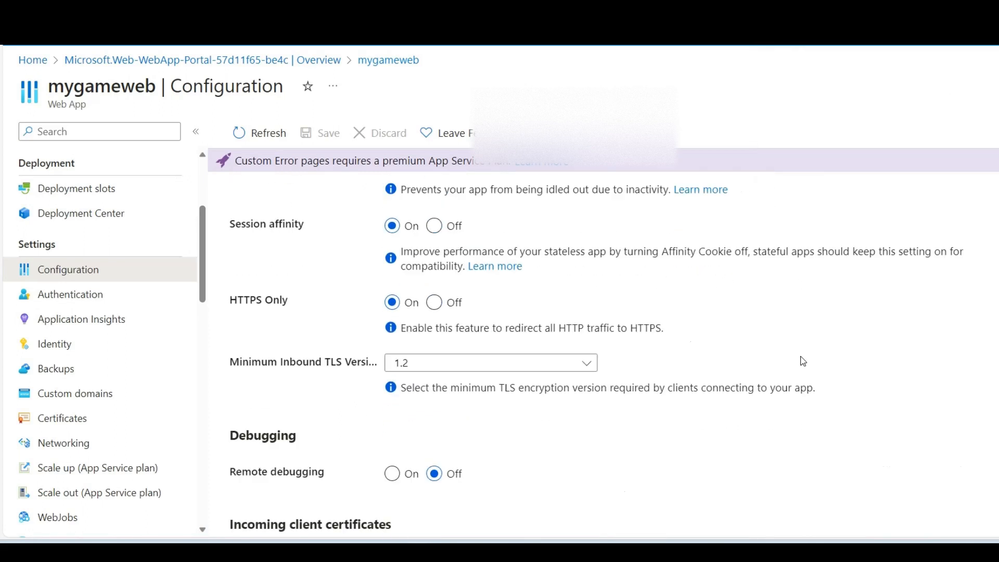
pyautogui.scroll(1, 401, 320)
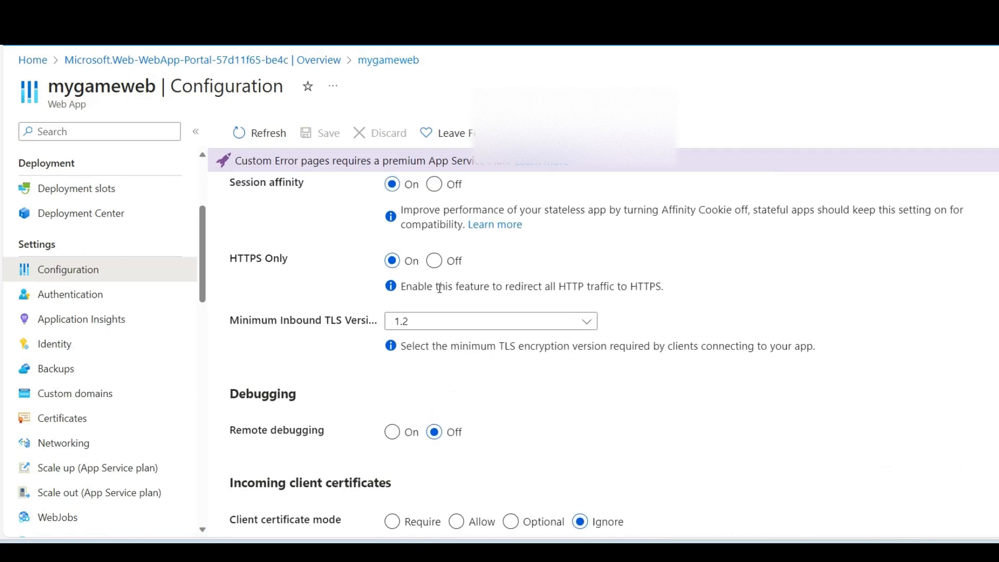
pyautogui.moveTo(559, 285); pyautogui.dragTo(611, 285)
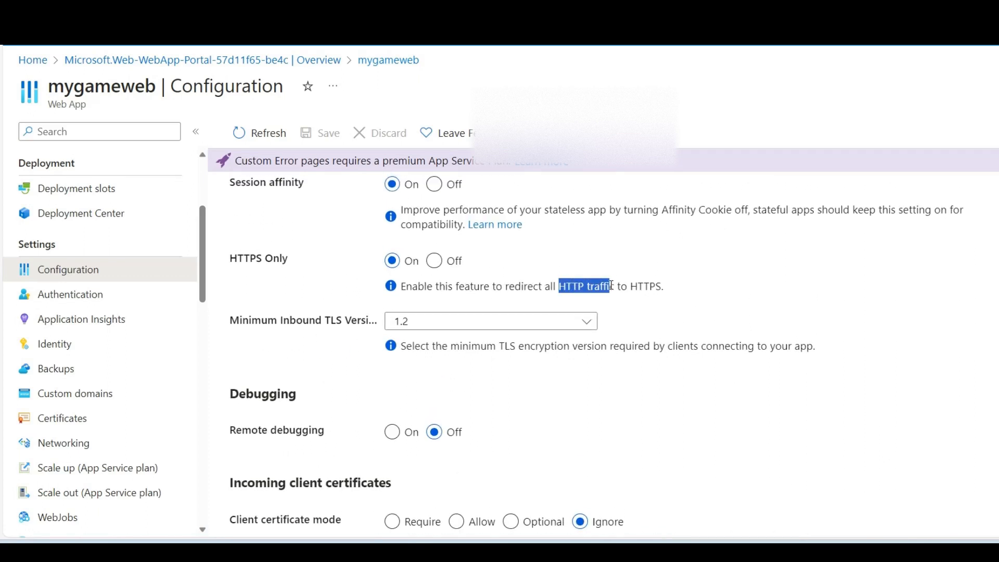
pyautogui.click(688, 290)
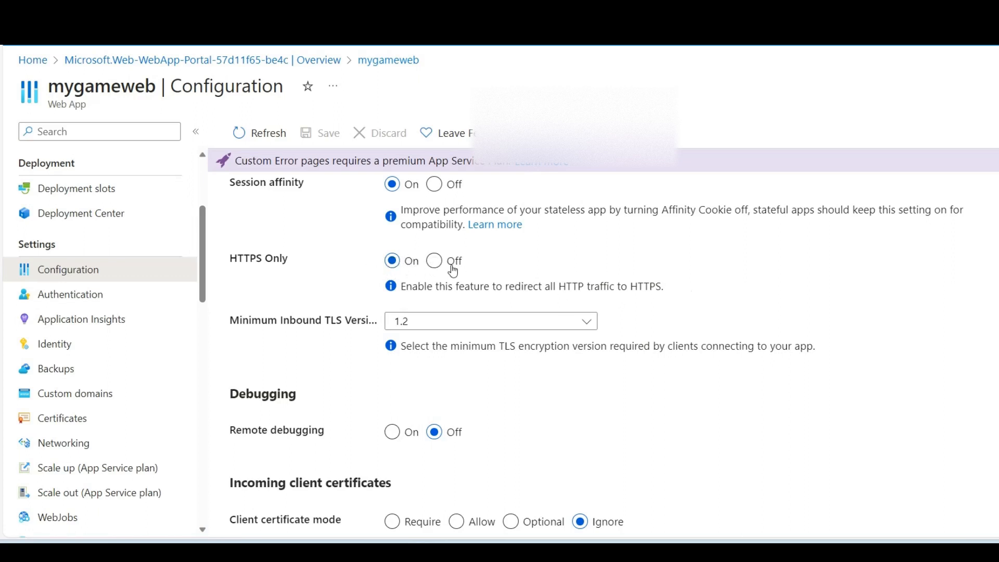
pyautogui.scroll(-3, 319, 282)
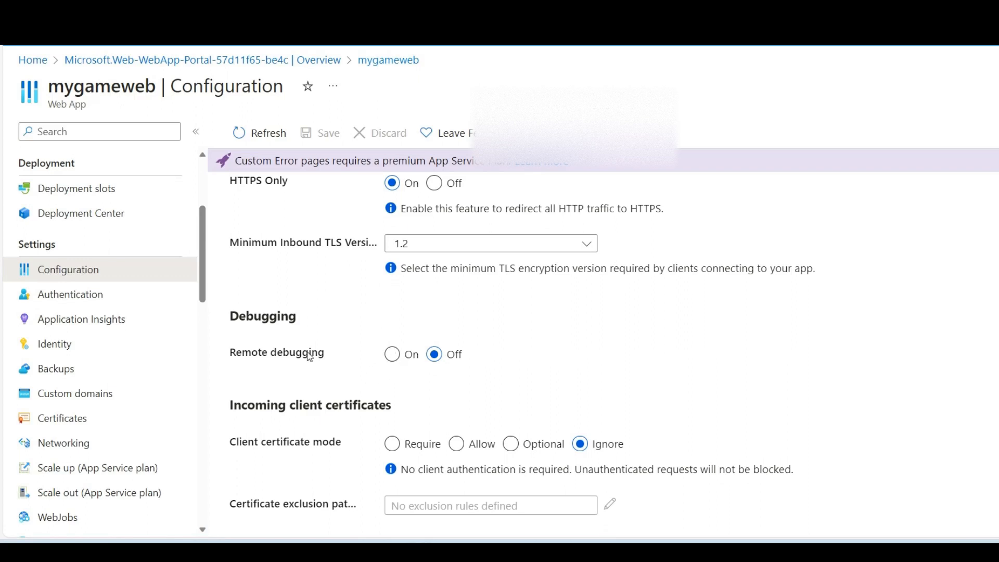
pyautogui.scroll(2, 245, 326)
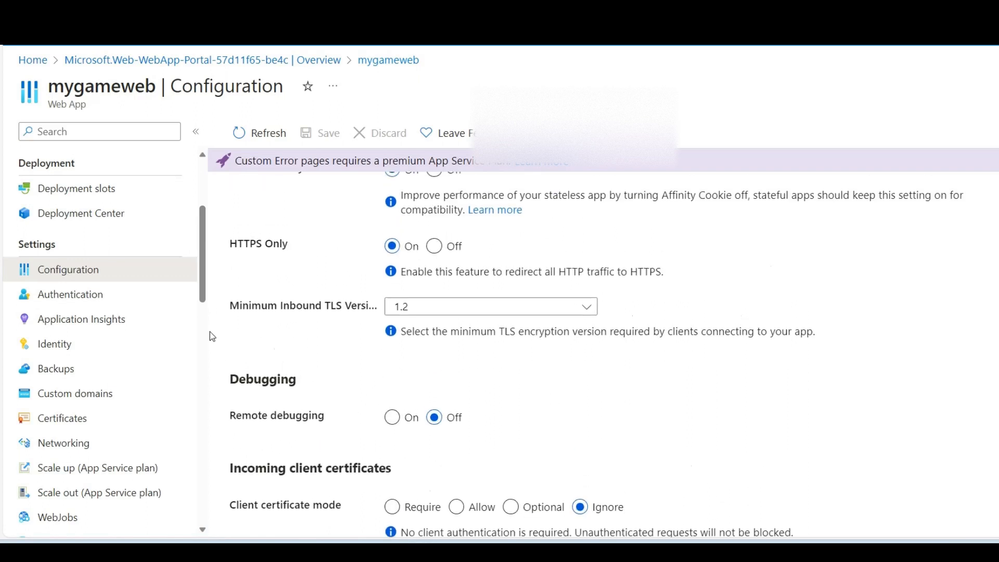
# Step: View the Application Insights settings of mygameweb, including the linked resource and instrumentation options
pyautogui.click(132, 331)
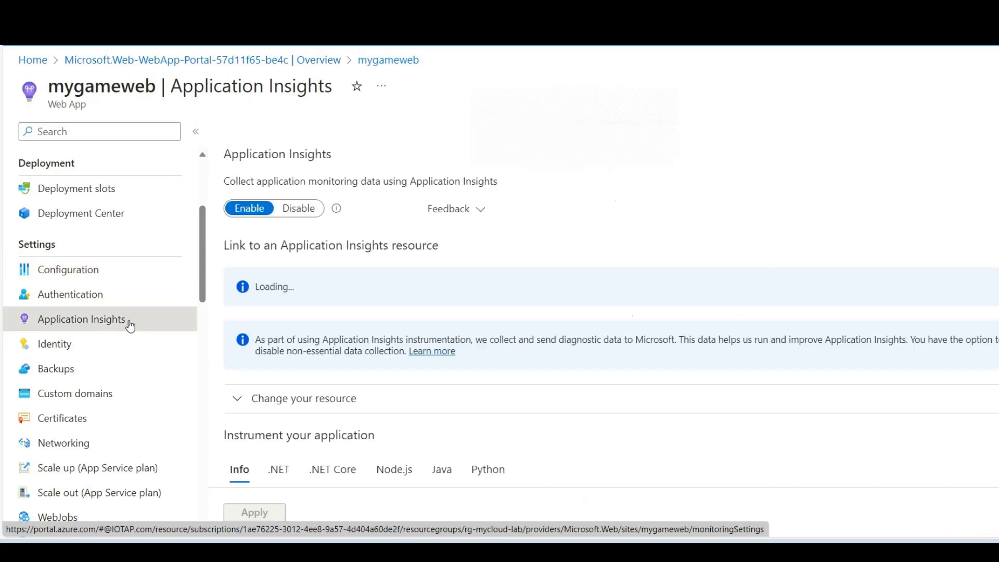
pyautogui.scroll(-1, 471, 404)
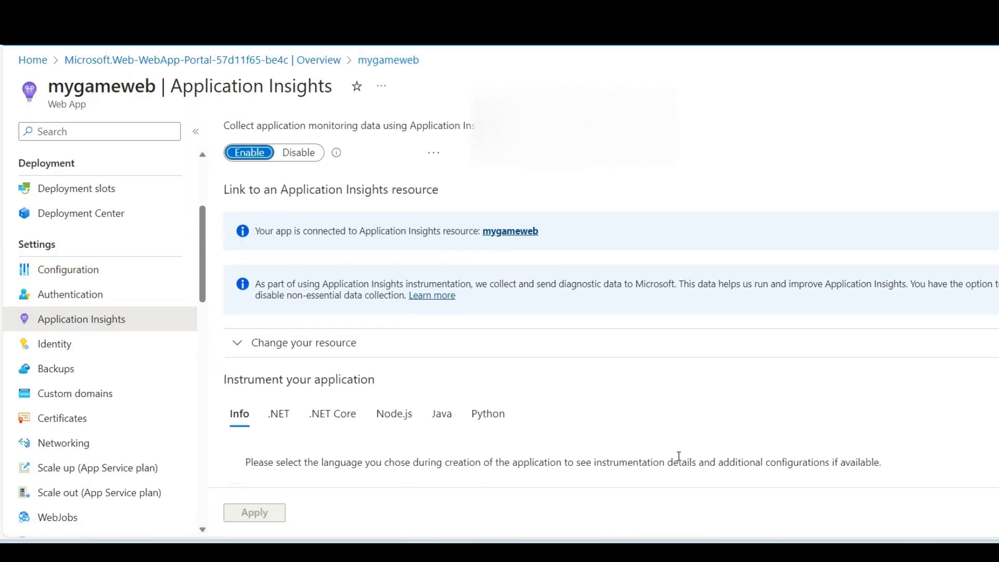
# Step: View the .NET and .NET Core instrumentation options in the Application Insights settings of mygameweb
pyautogui.click(279, 404)
pyautogui.scroll(-2, 536, 404)
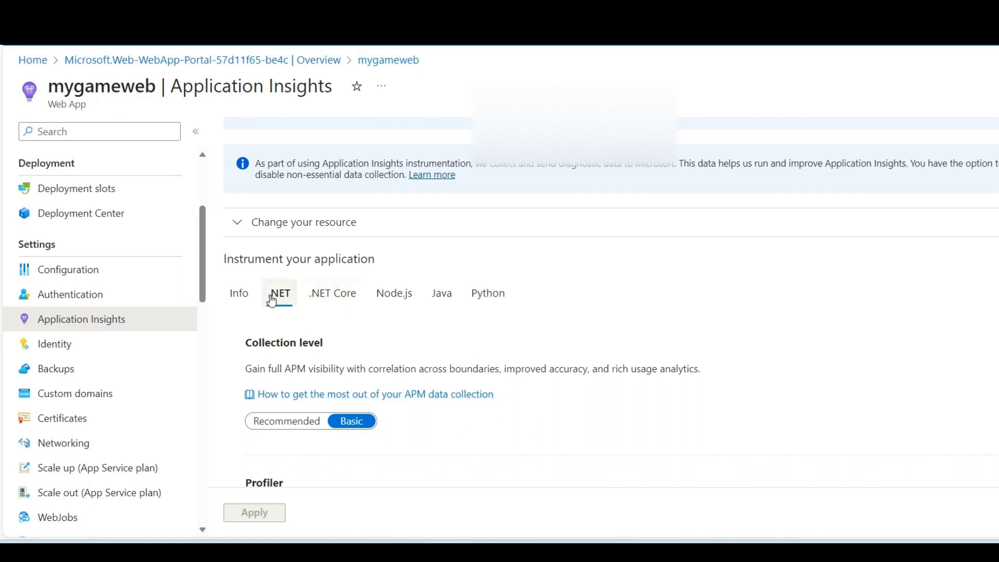
pyautogui.click(327, 301)
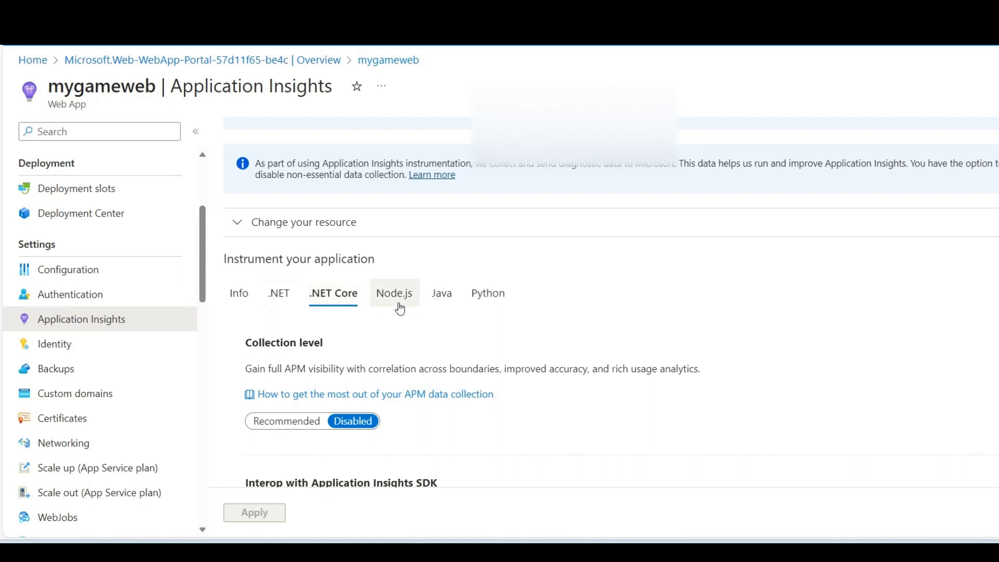
pyautogui.scroll(-1, 502, 362)
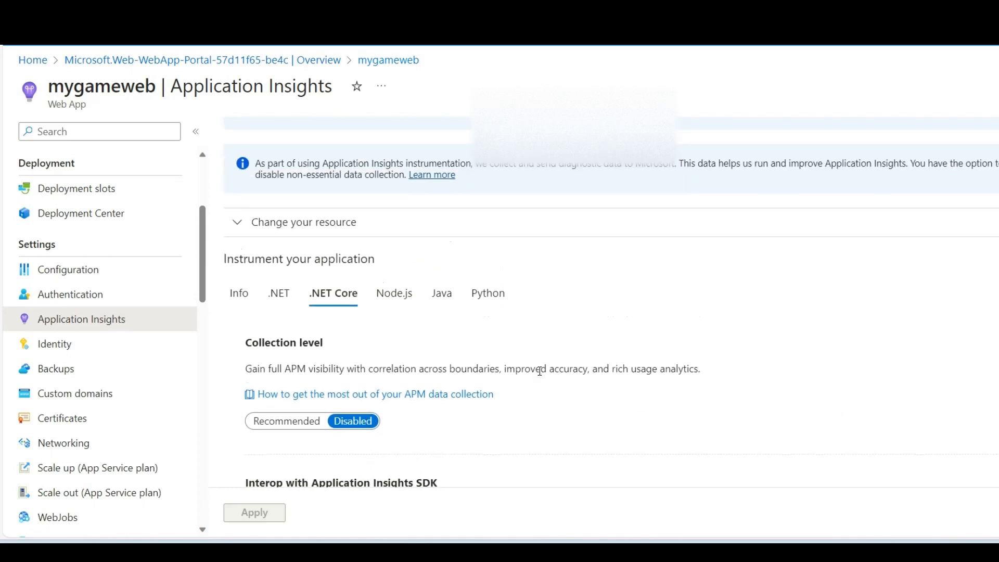
pyautogui.click(242, 241)
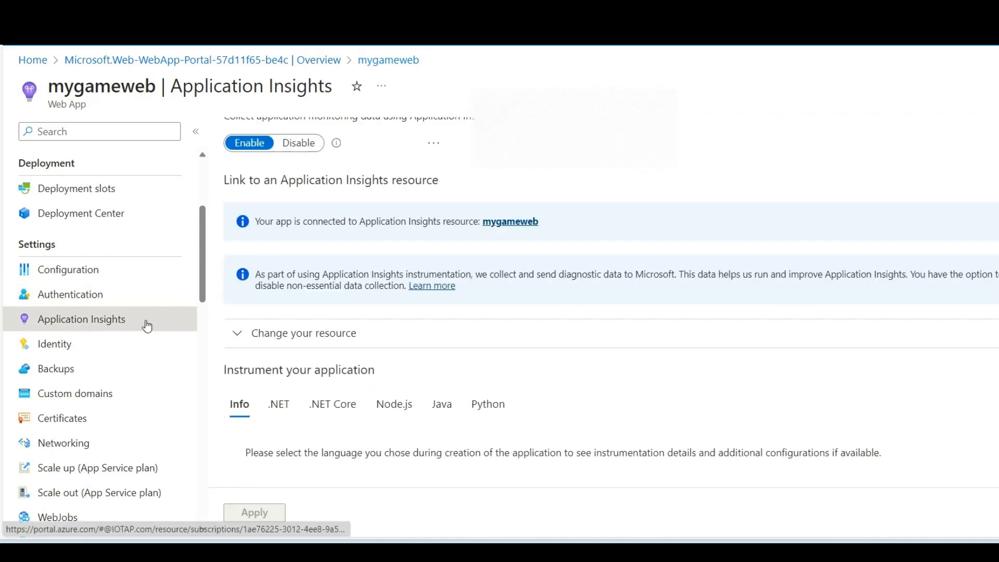
# Step: Add the user assigned managed identity mycloud-lab-managed-identity-HM to mygameweb
pyautogui.click(115, 345)
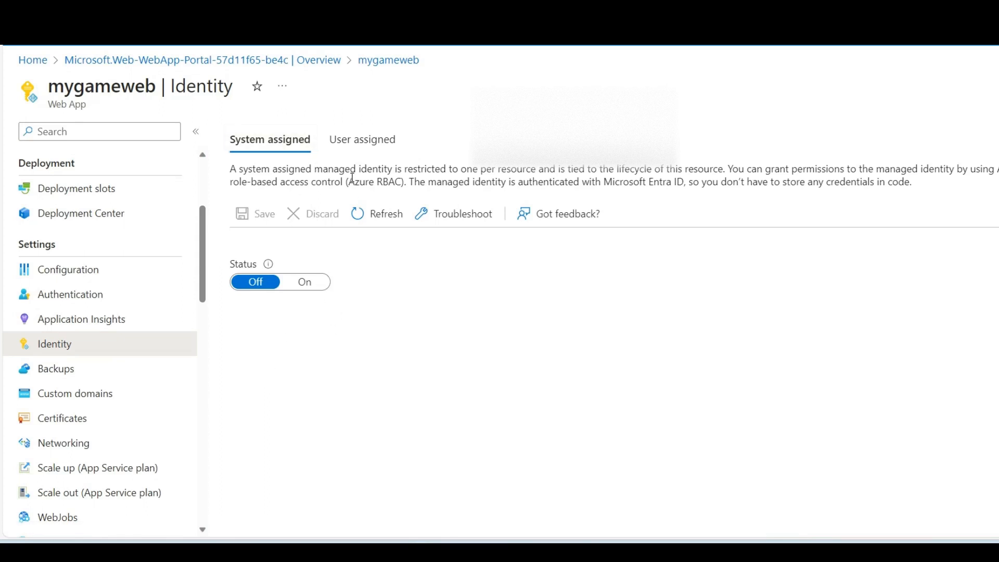
pyautogui.click(361, 151)
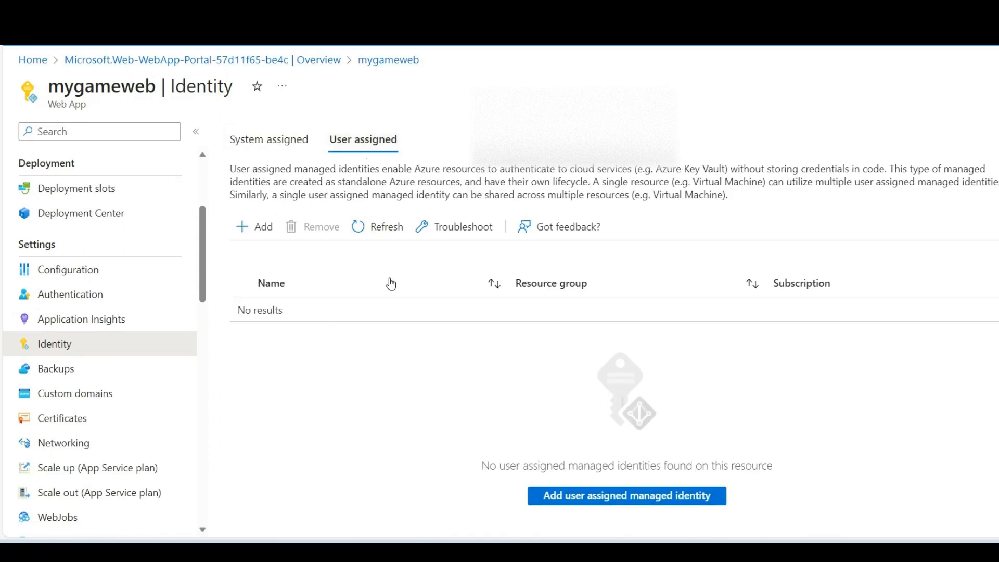
pyautogui.click(265, 233)
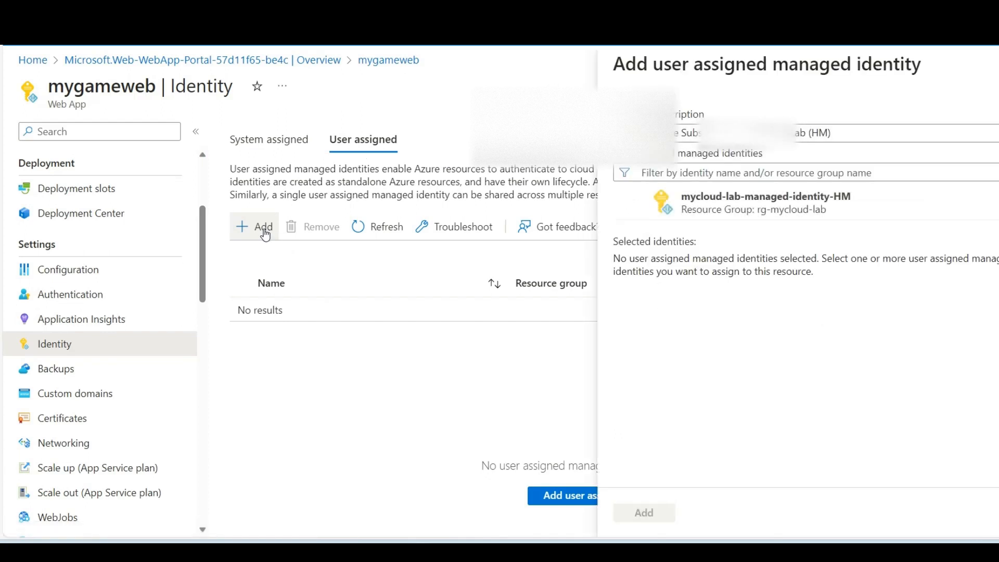
pyautogui.click(708, 213)
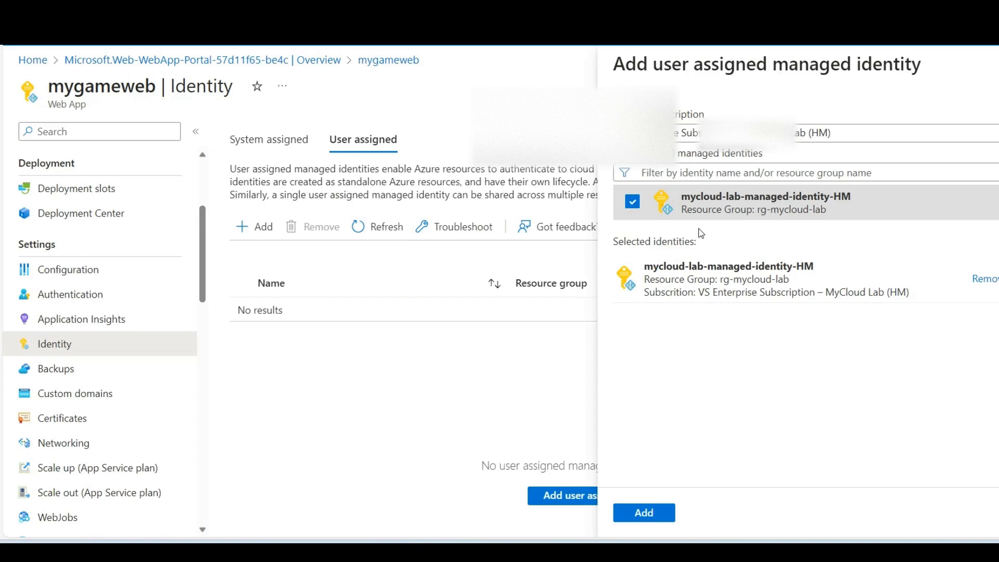
pyautogui.click(661, 513)
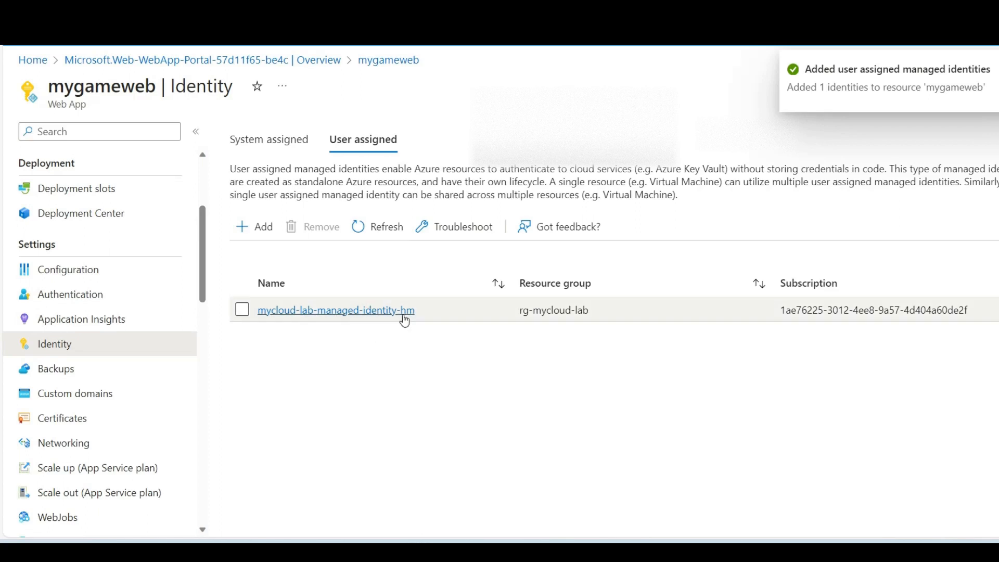
# Step: View the certificates page, then examine the inbound and outbound traffic configuration in the networking settings of mygameweb
pyautogui.click(78, 418)
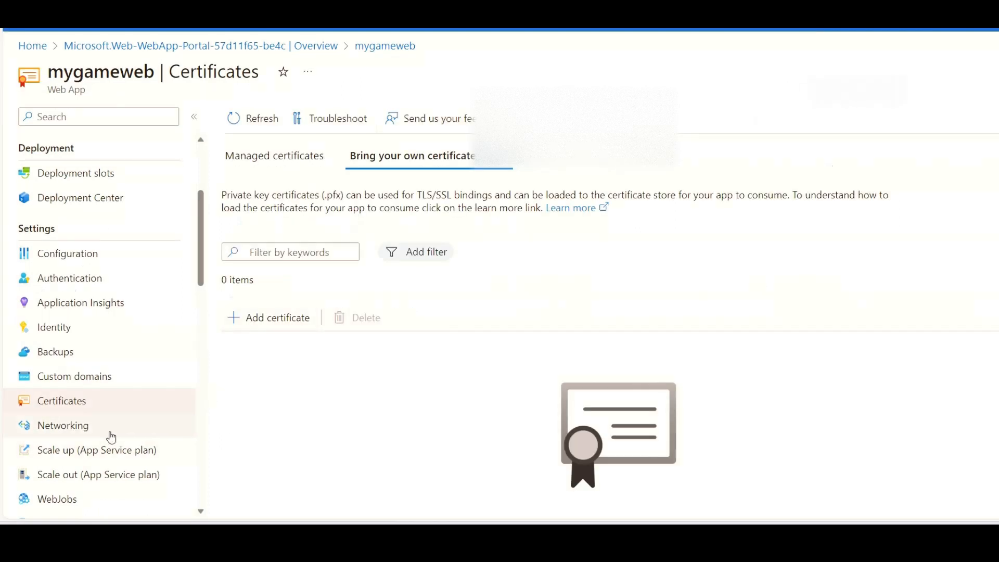
pyautogui.click(104, 444)
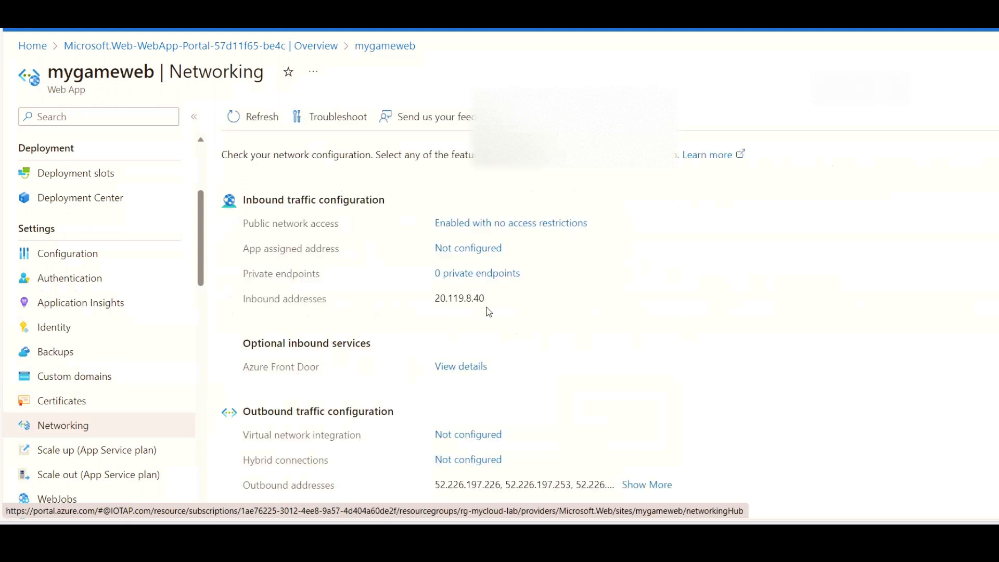
pyautogui.moveTo(489, 303); pyautogui.dragTo(436, 306)
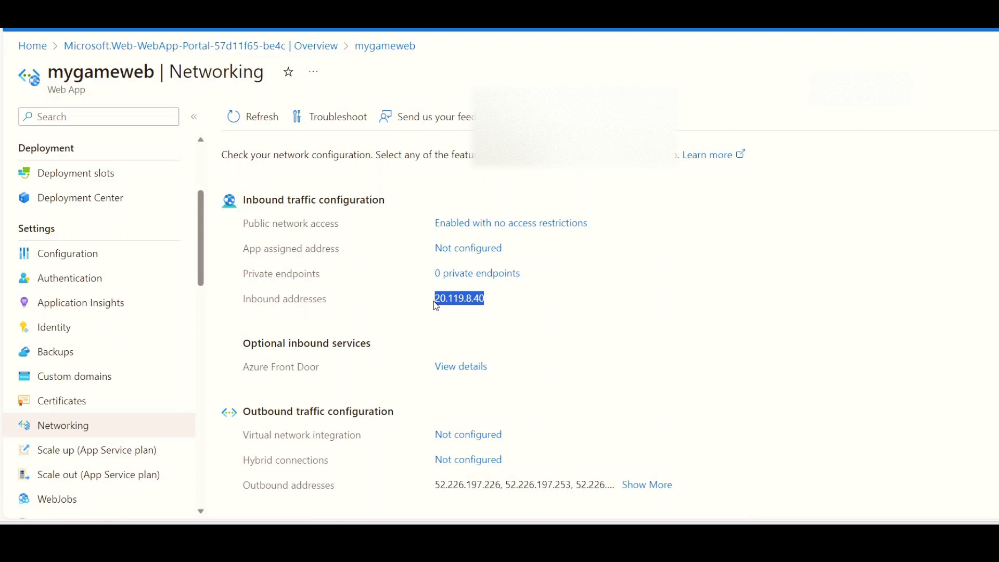
pyautogui.scroll(-2, 549, 313)
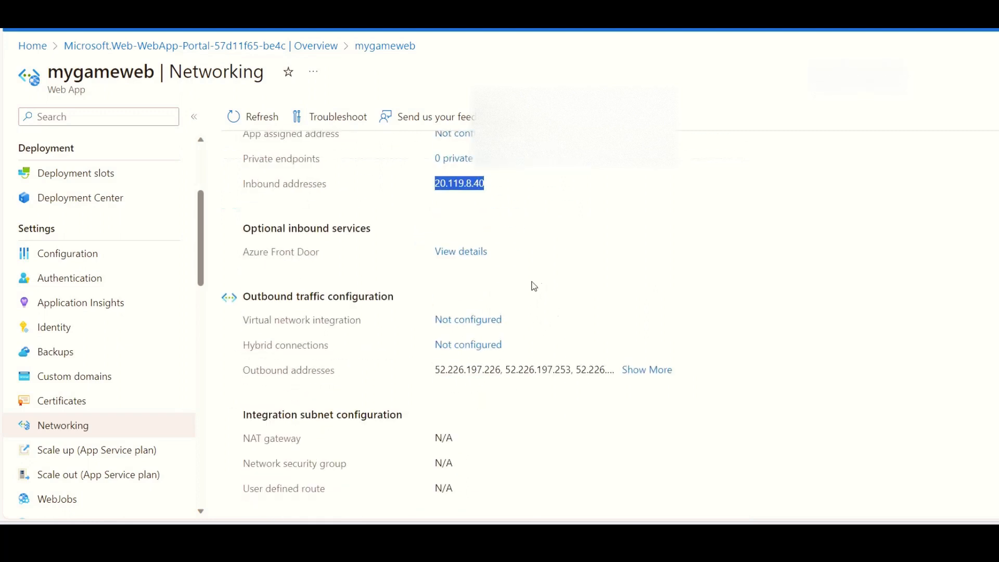
pyautogui.click(520, 223)
pyautogui.scroll(2, 520, 223)
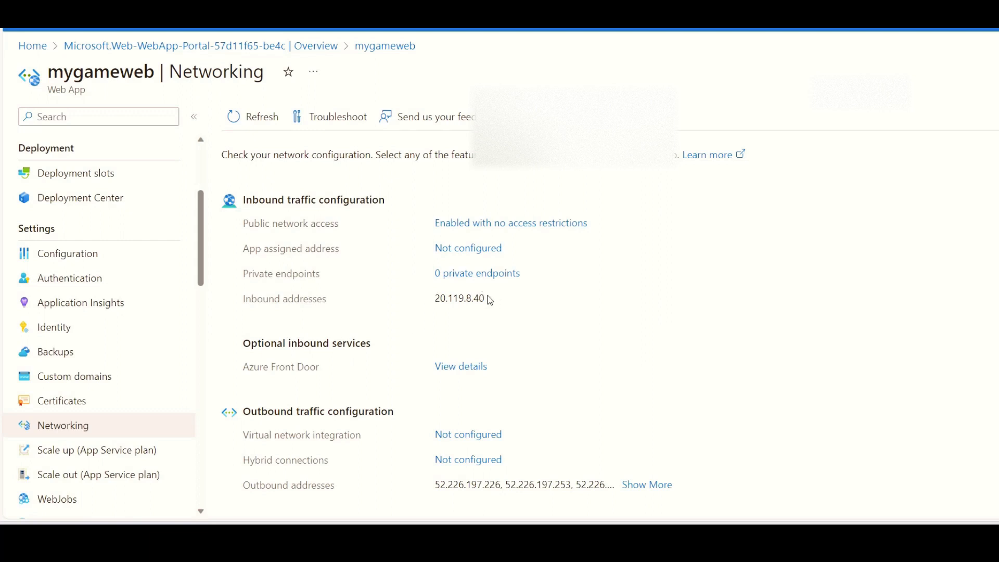
pyautogui.moveTo(488, 297); pyautogui.dragTo(549, 322)
pyautogui.scroll(-1, 546, 323)
pyautogui.scroll(1, 567, 331)
pyautogui.scroll(-2, 573, 361)
pyautogui.scroll(-3, 125, 388)
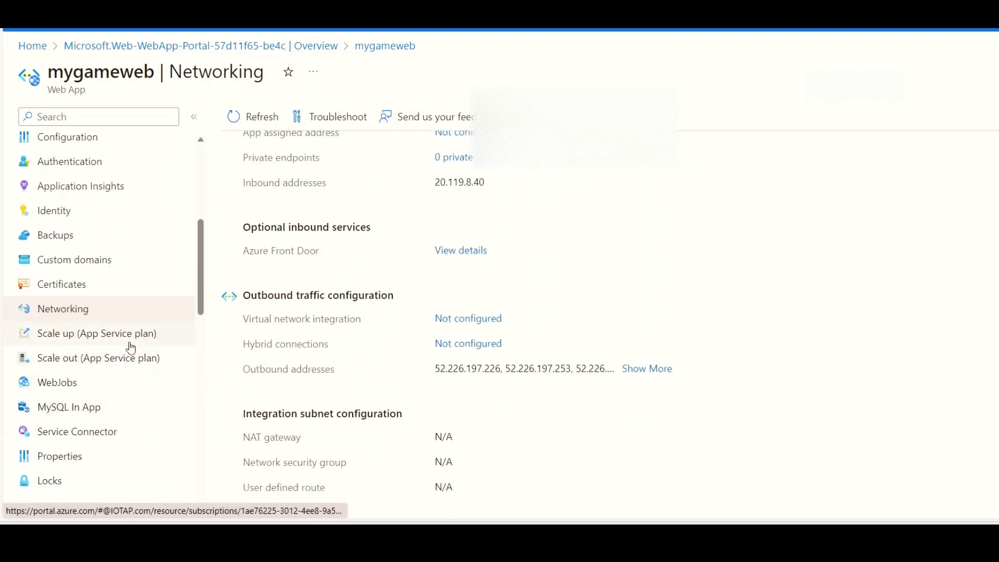
# Step: Examine the App Service plan pricing tiers available for scaling up mygameweb
pyautogui.click(130, 340)
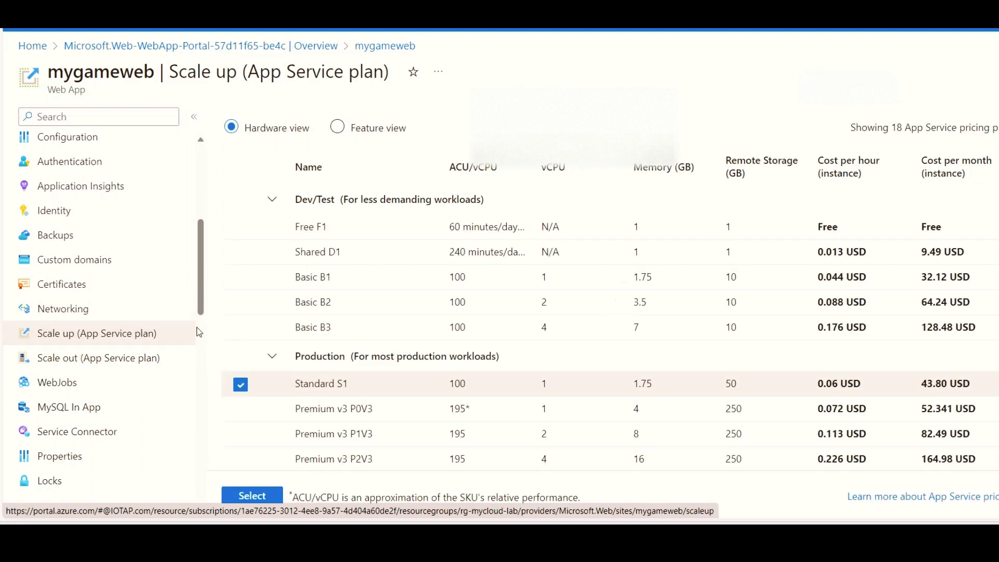
pyautogui.moveTo(201, 303); pyautogui.dragTo(202, 316)
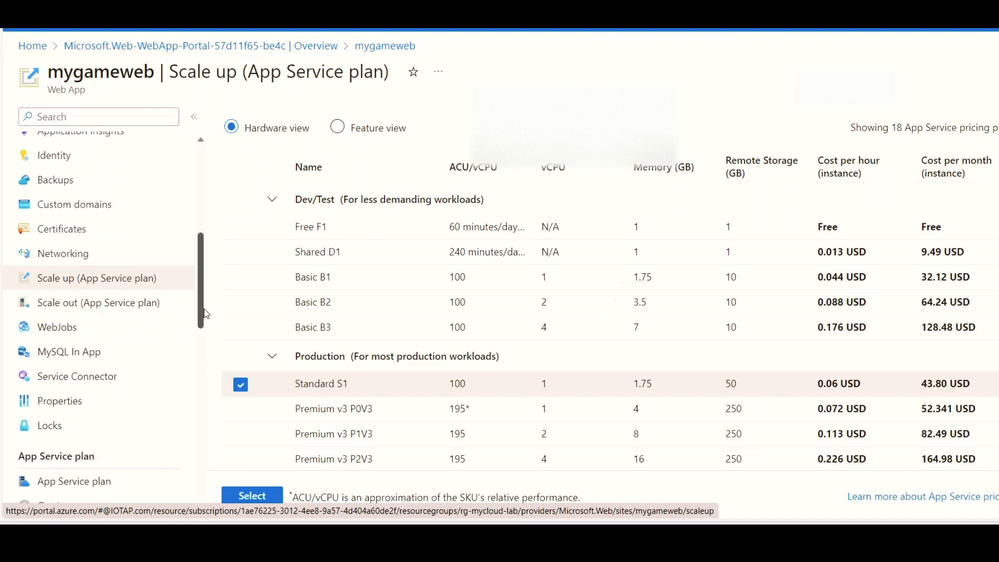
pyautogui.click(130, 306)
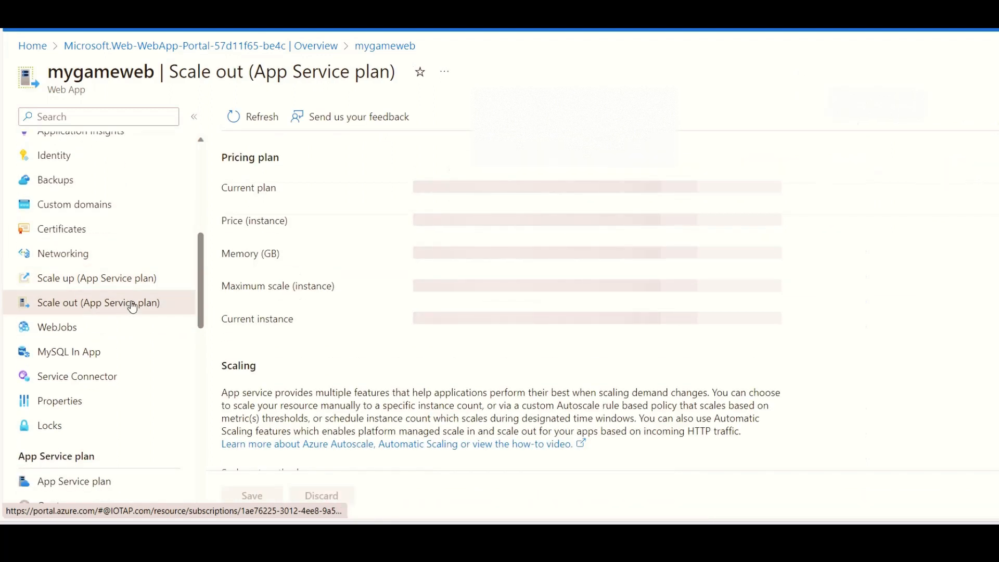
pyautogui.click(132, 288)
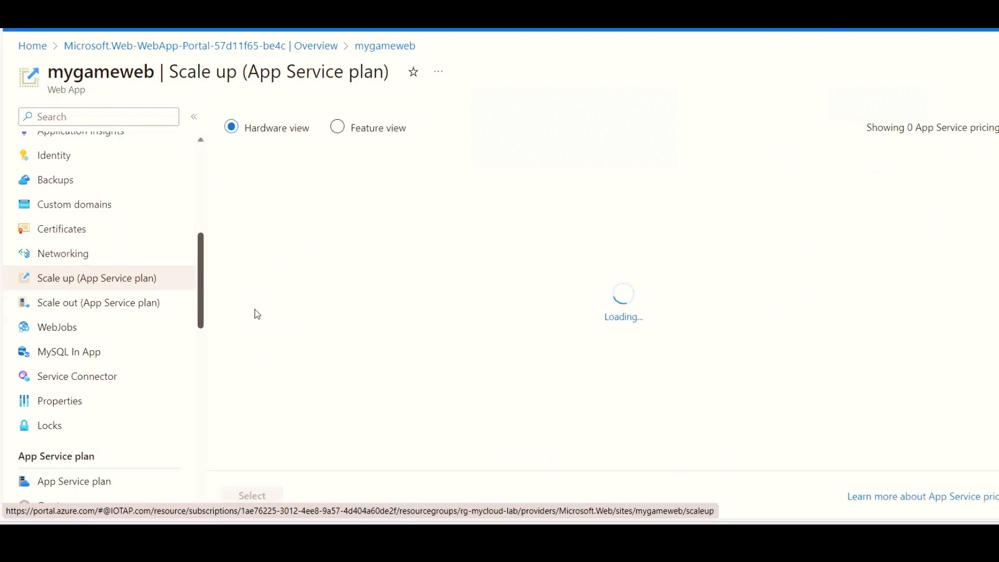
pyautogui.scroll(-2, 332, 365)
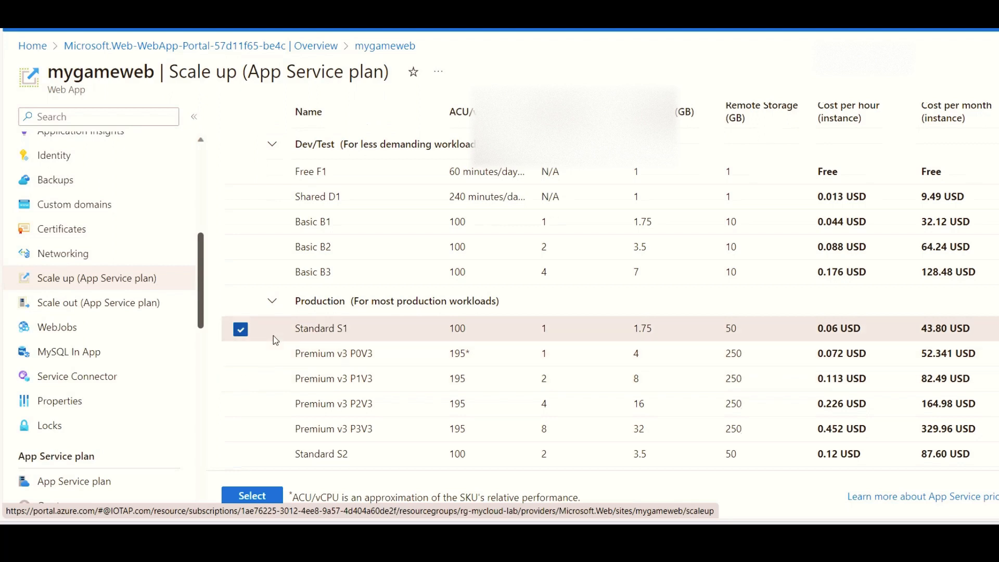
# Step: View the scale-out settings of mygameweb and review the pricing tiers offered for changing its current plan
pyautogui.click(134, 312)
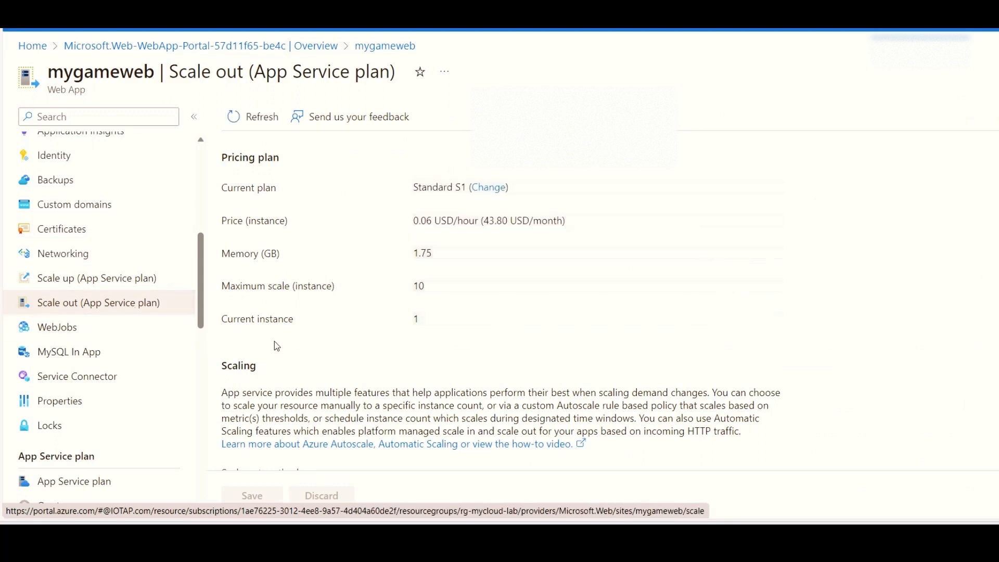
pyautogui.click(491, 188)
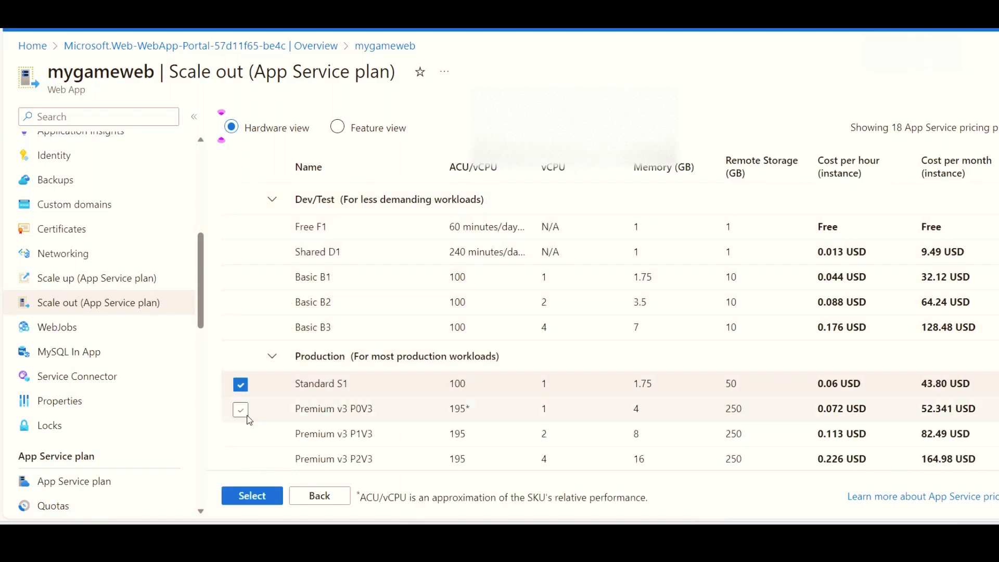
pyautogui.scroll(-1, 238, 333)
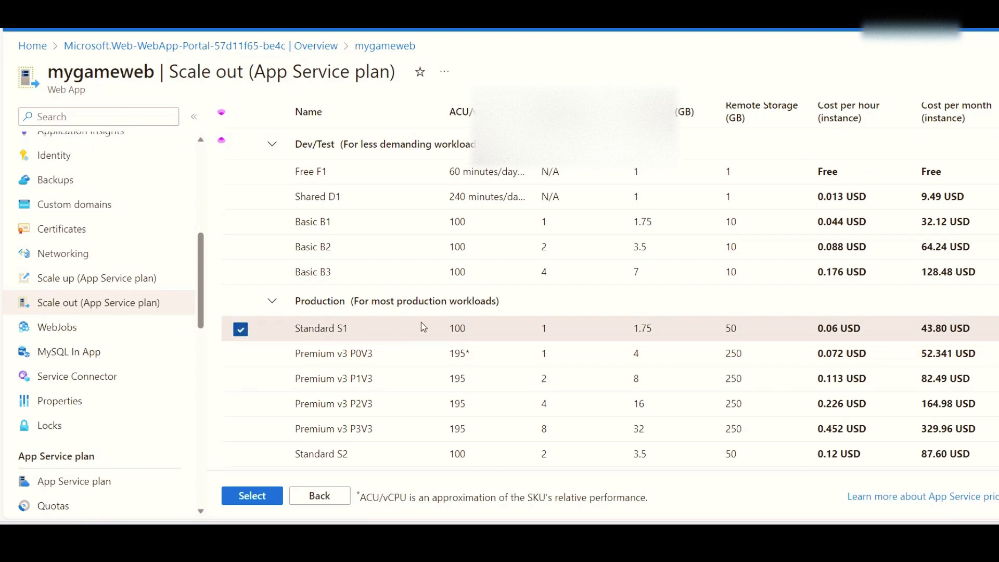
pyautogui.scroll(-2, 424, 327)
pyautogui.scroll(3, 241, 292)
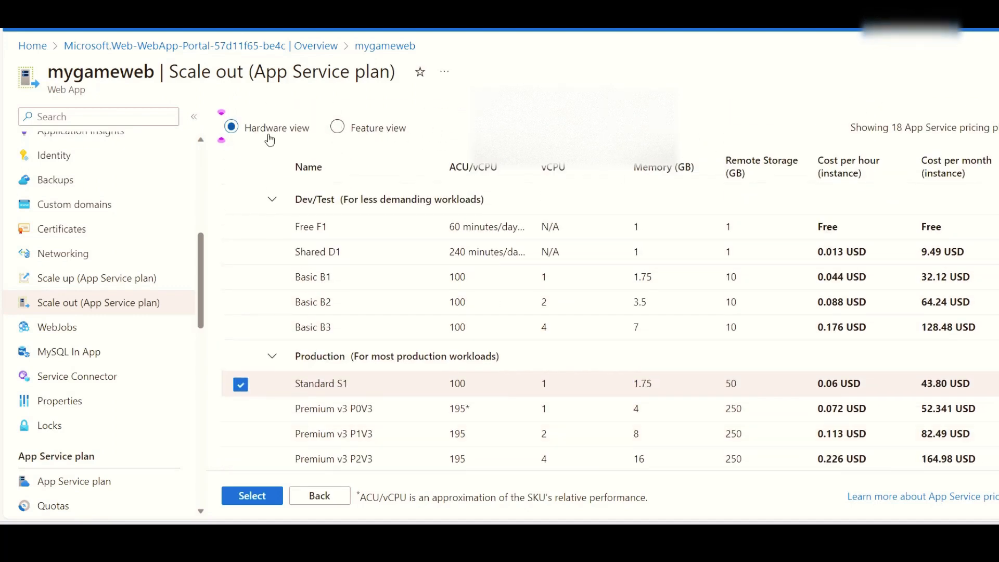
# Step: View the WebJobs page and the properties of mygameweb, including its URL and IP addresses
pyautogui.click(66, 328)
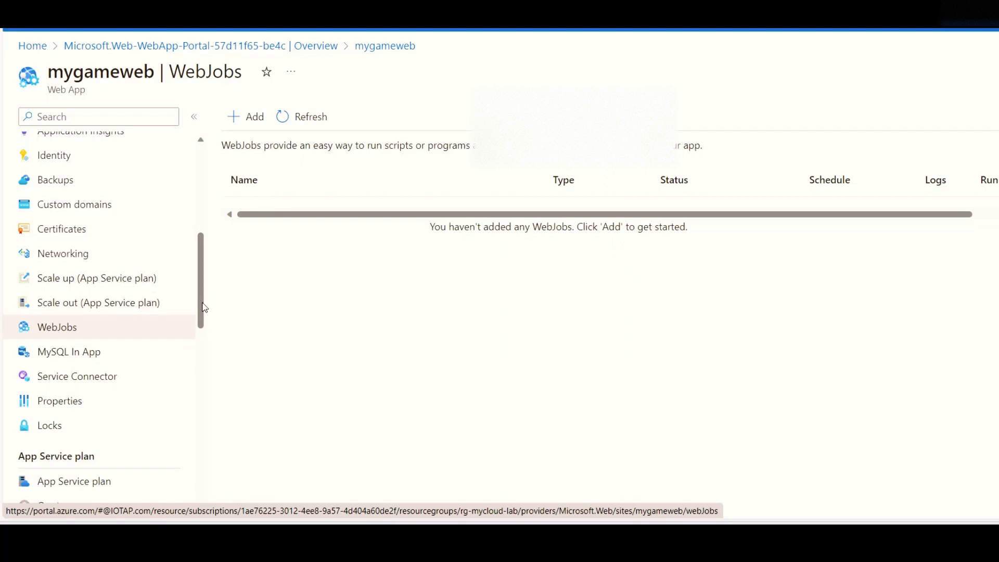
pyautogui.click(246, 116)
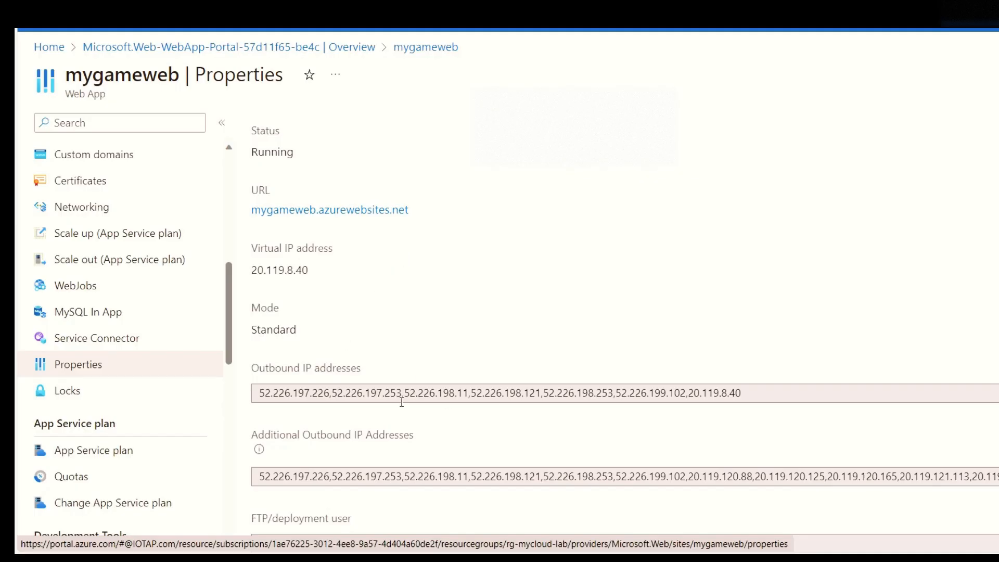
pyautogui.scroll(-3, 104, 359)
pyautogui.scroll(-3, 88, 358)
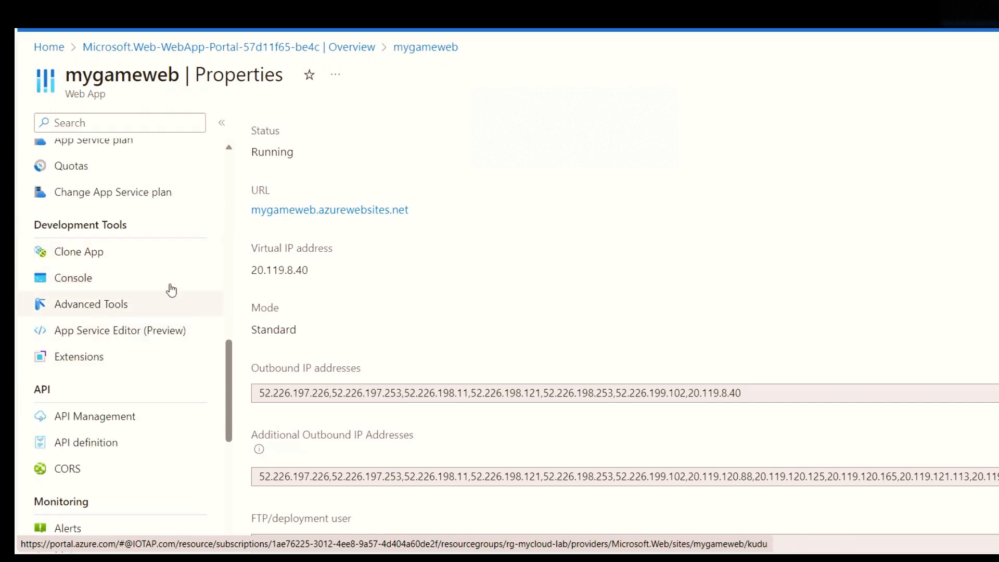
# Step: Open the Kudu site of mygameweb from Advanced Tools and start its CMD debug console
pyautogui.click(122, 314)
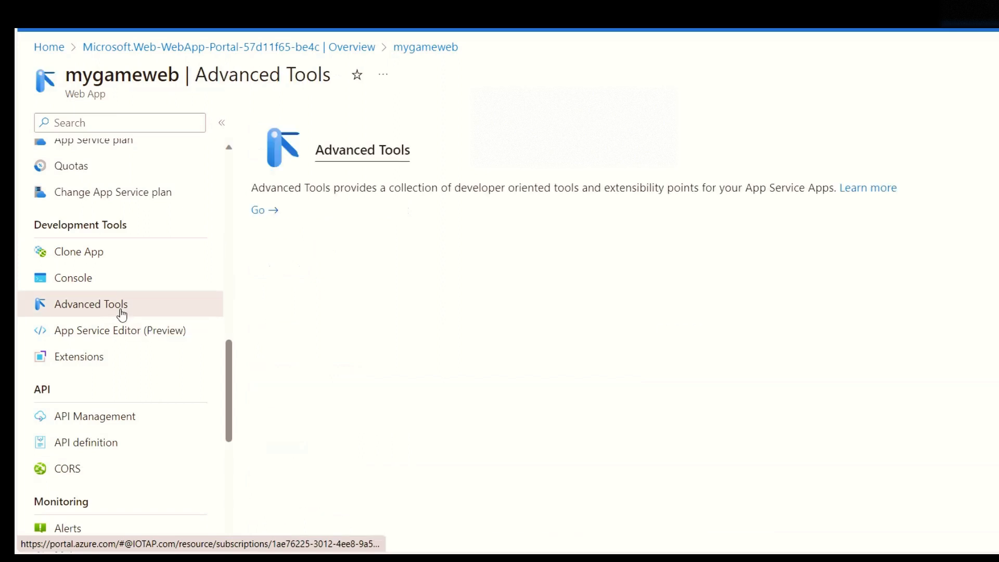
pyautogui.click(267, 210)
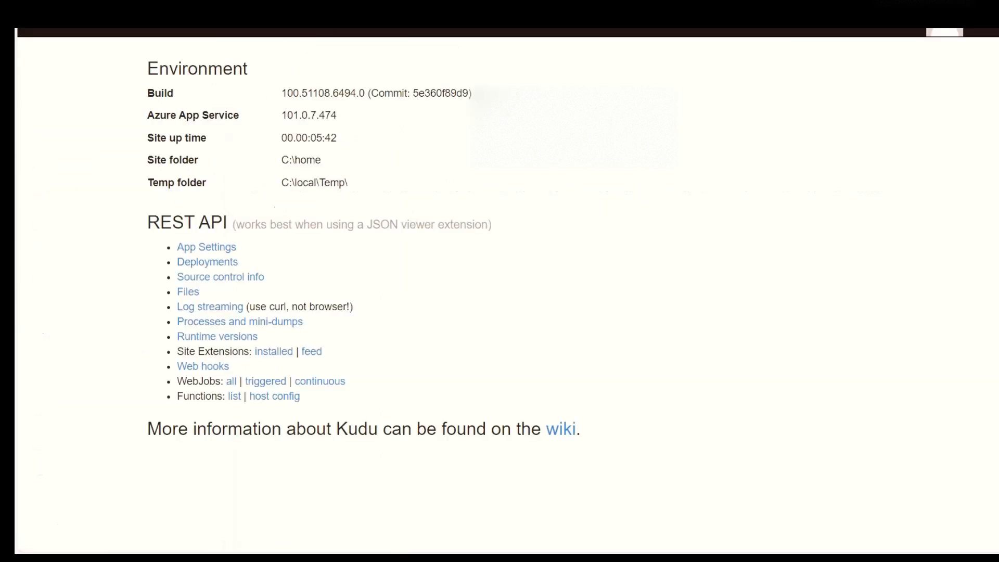
pyautogui.click(330, 29)
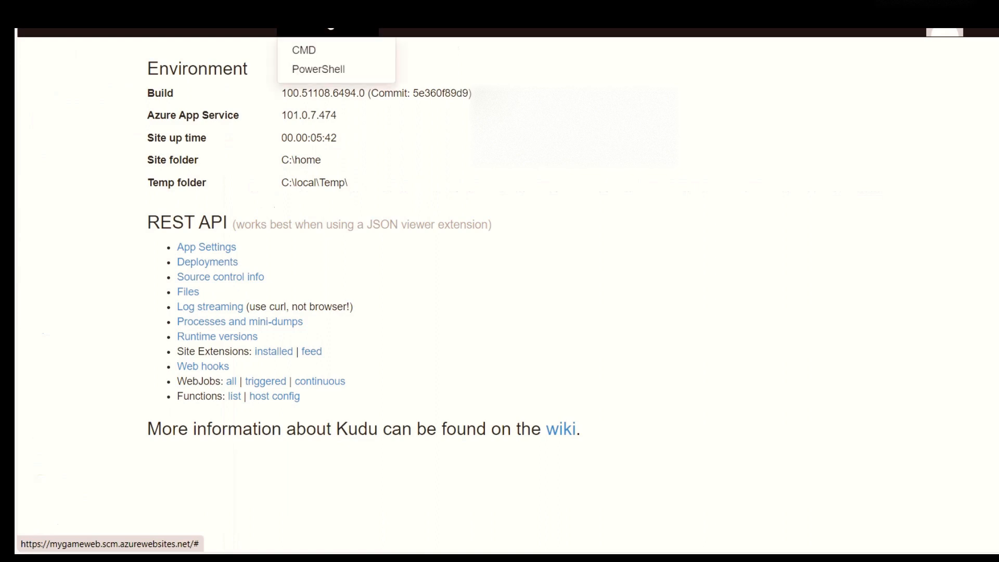
pyautogui.click(325, 52)
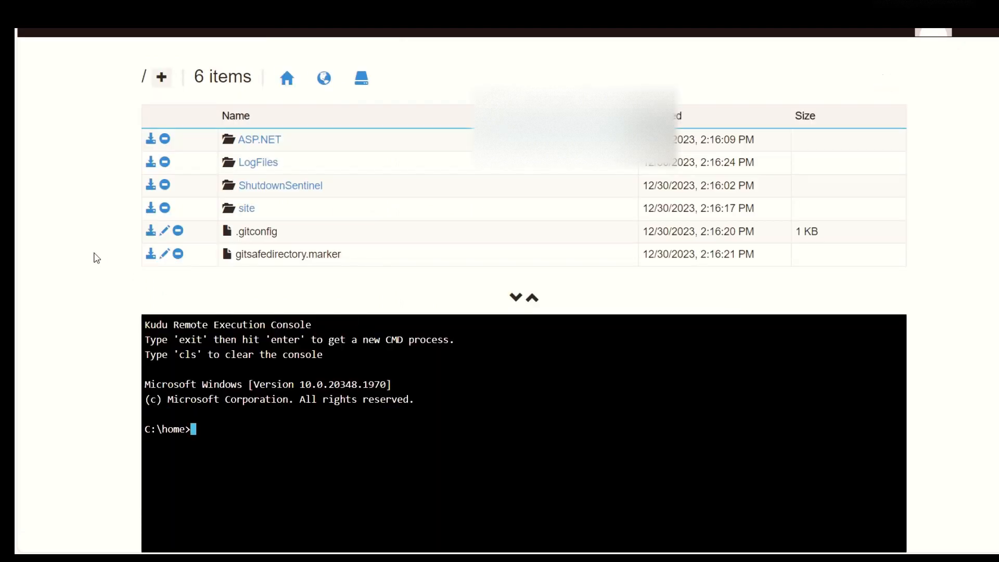
# Step: Look through the Kudu file list and open the wwwroot folder inside the site folder
pyautogui.scroll(-2, 96, 258)
pyautogui.scroll(2, 97, 258)
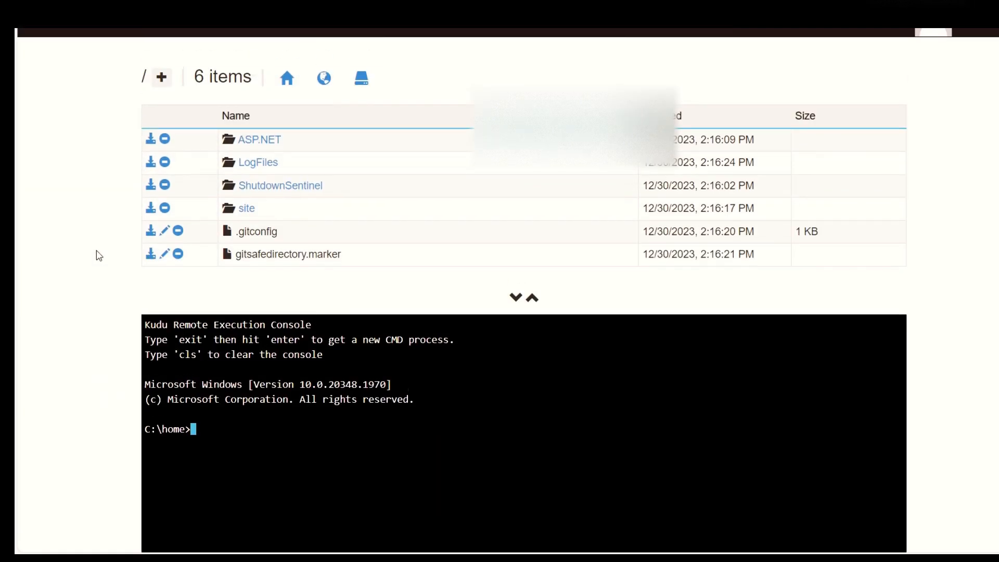
pyautogui.click(247, 208)
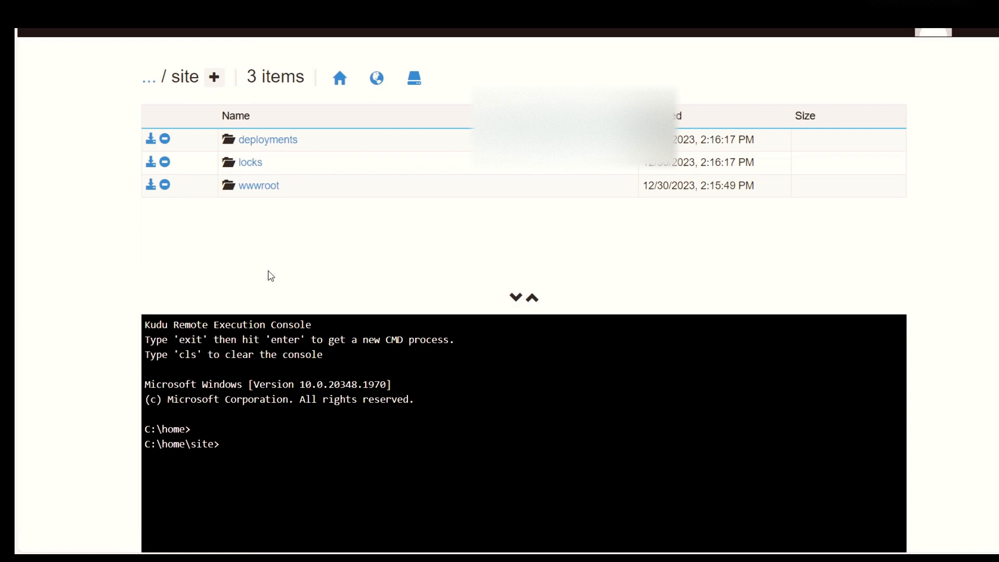
pyautogui.click(259, 186)
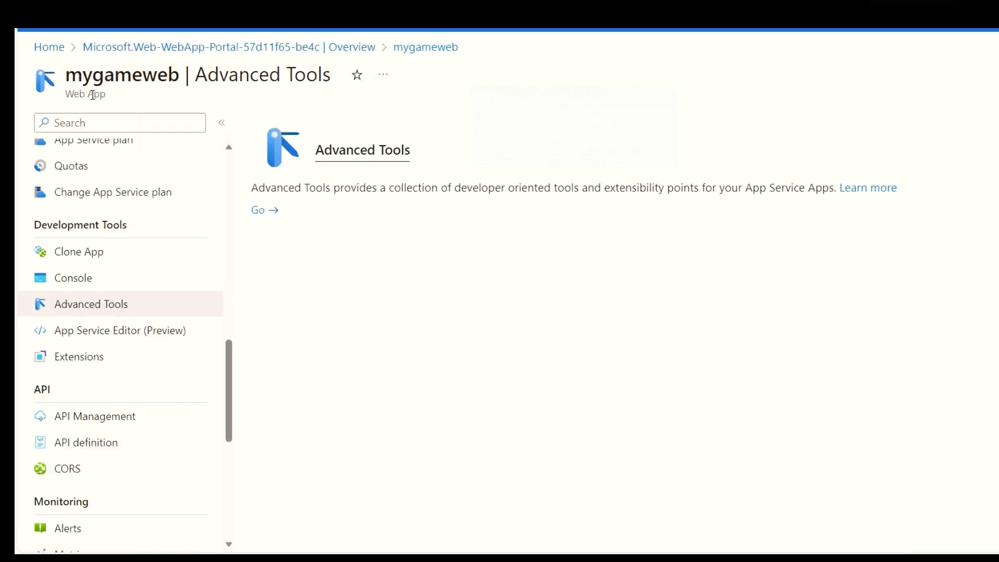
# Step: Browse the mygameweb site from its Overview page and check the wwwroot folder in Kudu for its content
pyautogui.scroll(10, 133, 338)
pyautogui.click(110, 154)
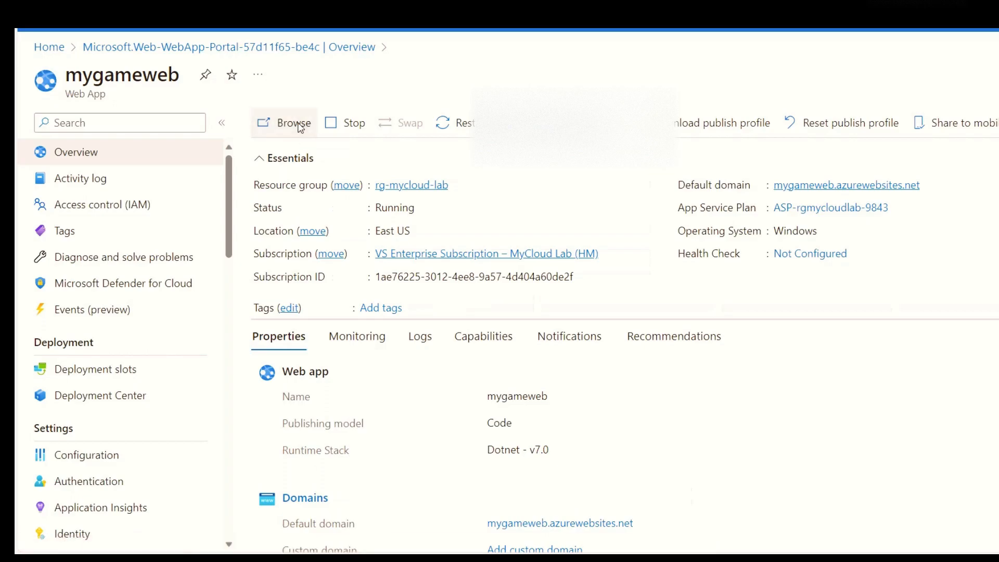
pyautogui.click(293, 123)
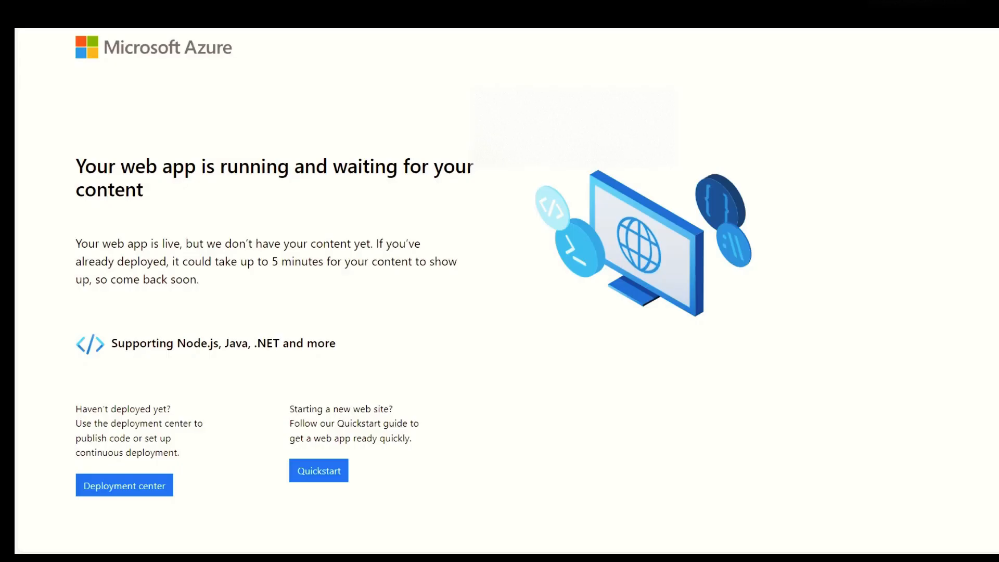
pyautogui.click(312, 13)
pyautogui.click(208, 6)
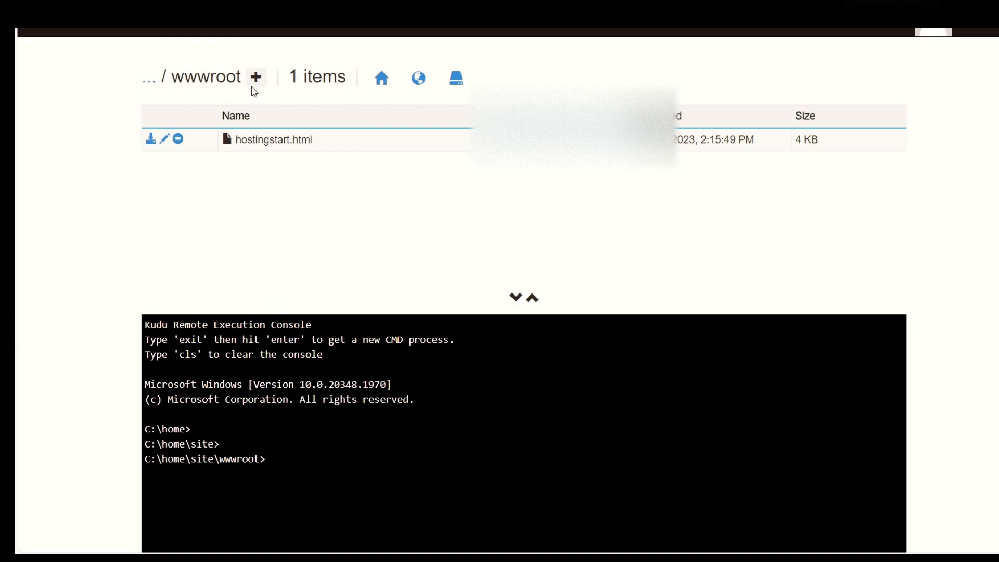
pyautogui.moveTo(244, 78); pyautogui.dragTo(171, 78)
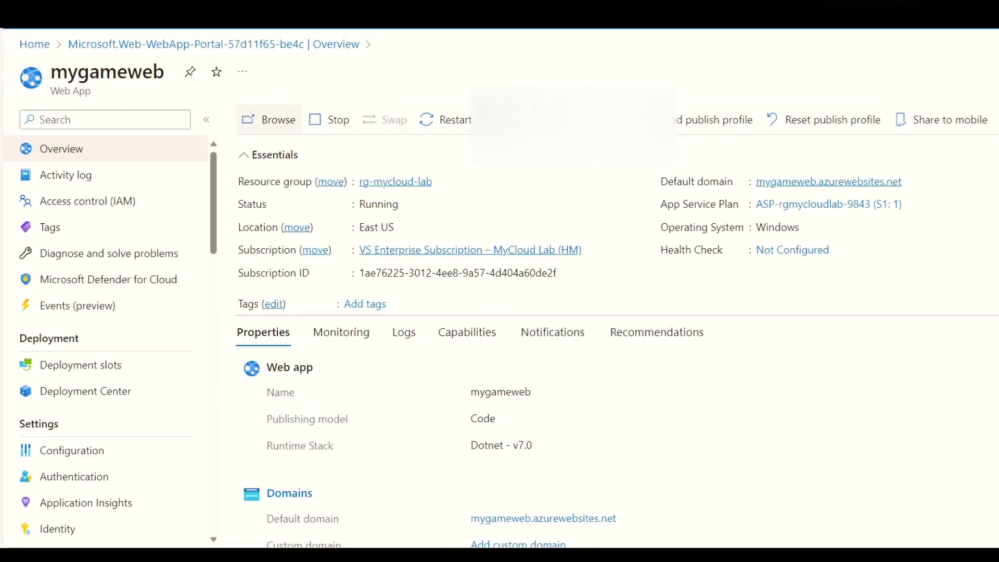
# Step: Open the FTPS credentials in the Deployment Center of mygameweb and copy the FTPS endpoint into FileZilla as the host
pyautogui.click(107, 388)
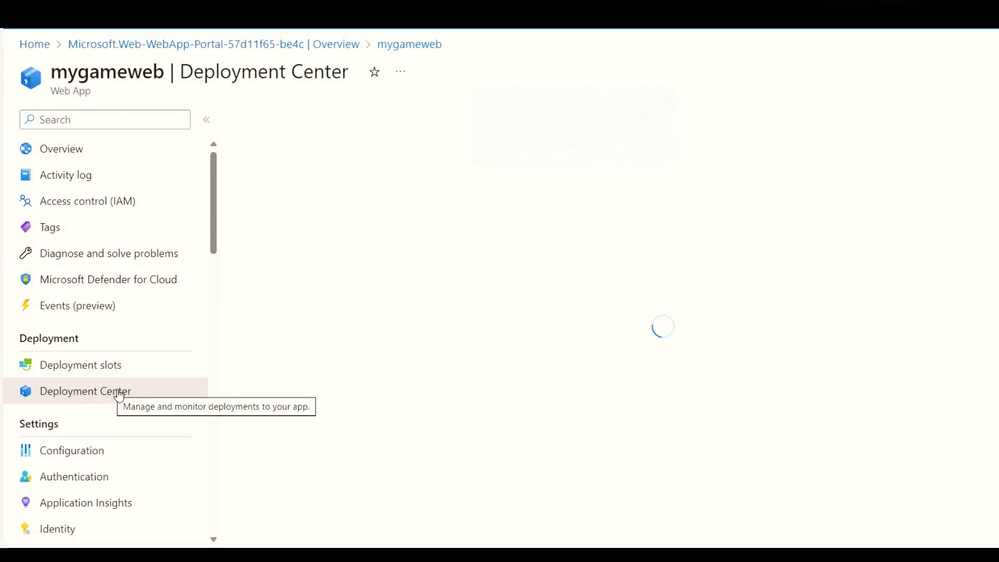
pyautogui.click(407, 169)
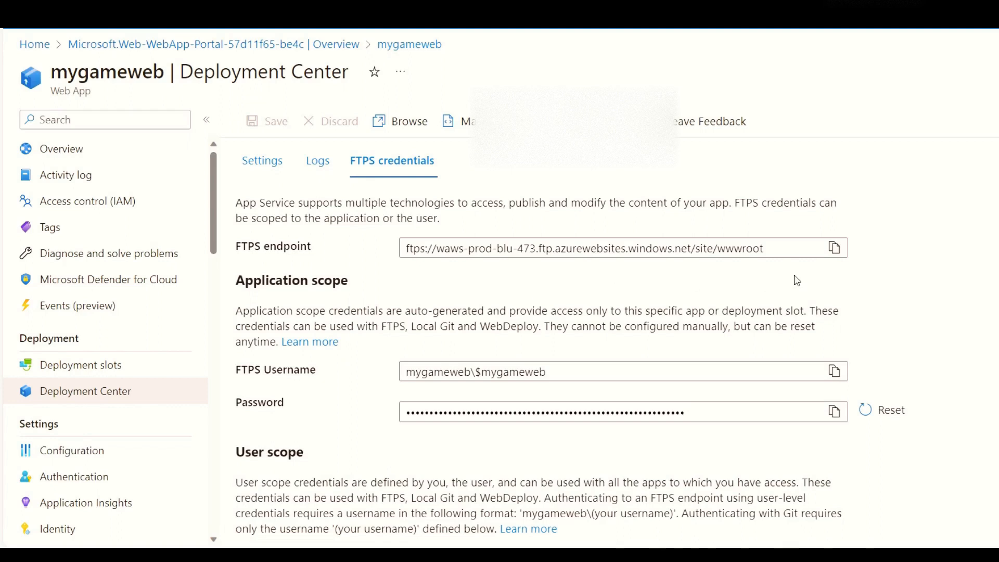
pyautogui.scroll(-2, 838, 250)
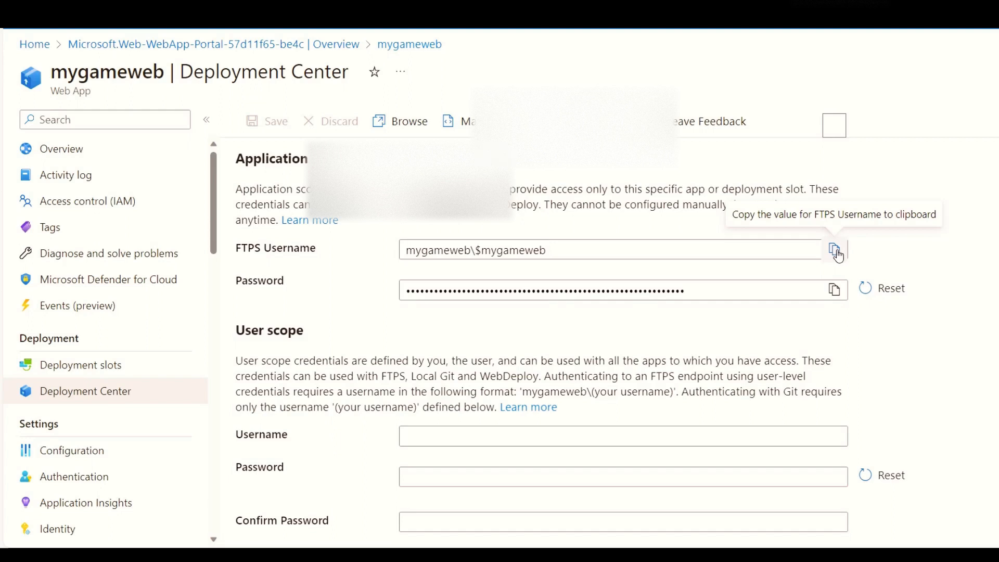
pyautogui.click(796, 249)
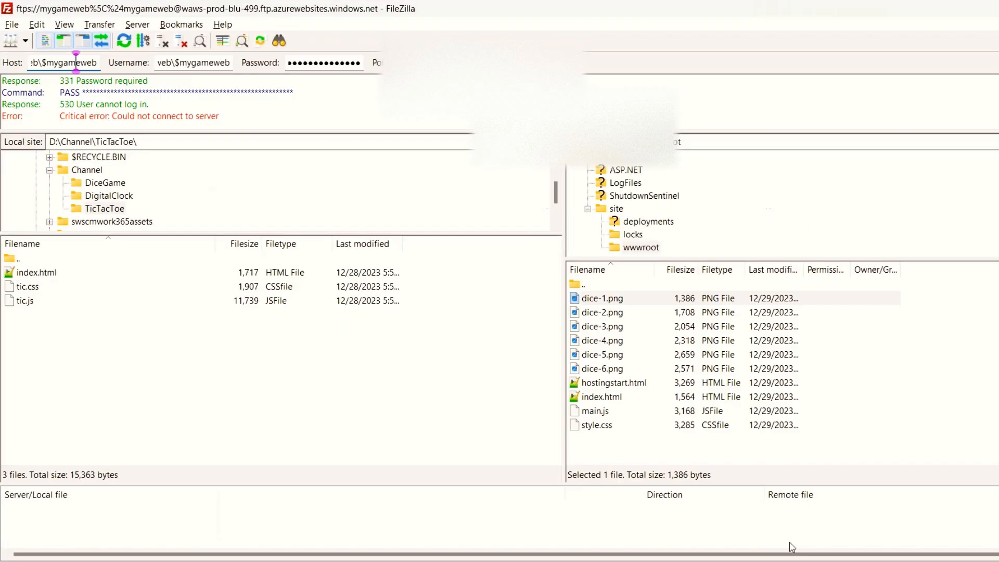
pyautogui.hotkey('ctrl', 'a')
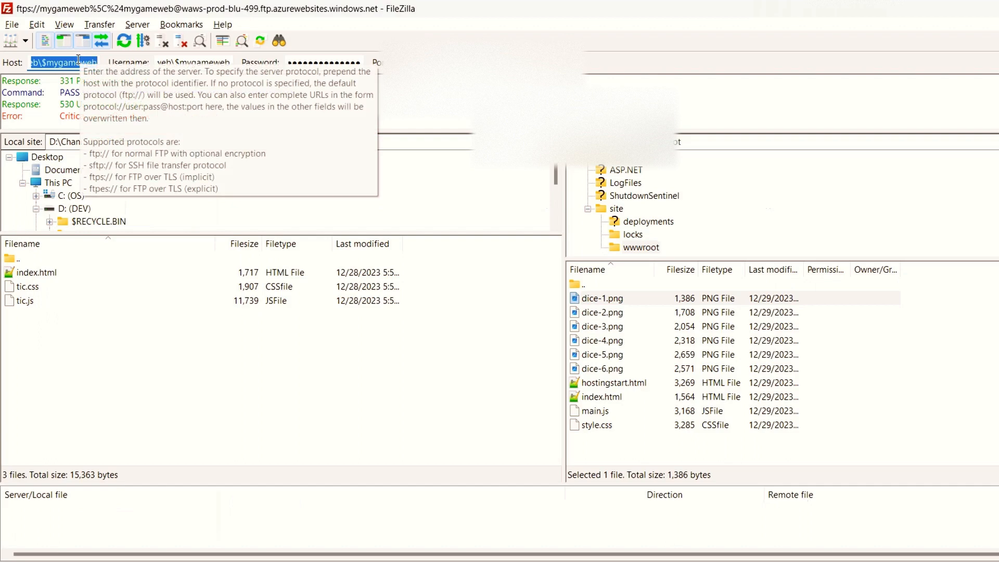
pyautogui.hotkey('ctrl', 'v')
pyautogui.press('Tab')
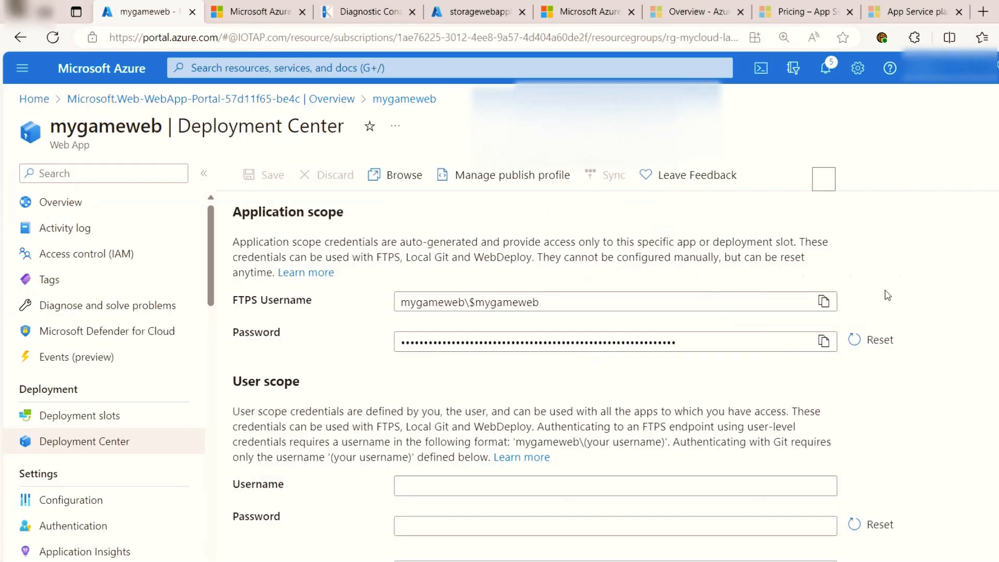
# Step: Copy the application-scope FTPS username and password from Deployment Center into the matching FileZilla connection fields
pyautogui.click(824, 301)
pyautogui.hotkey('alt', 'Tab')
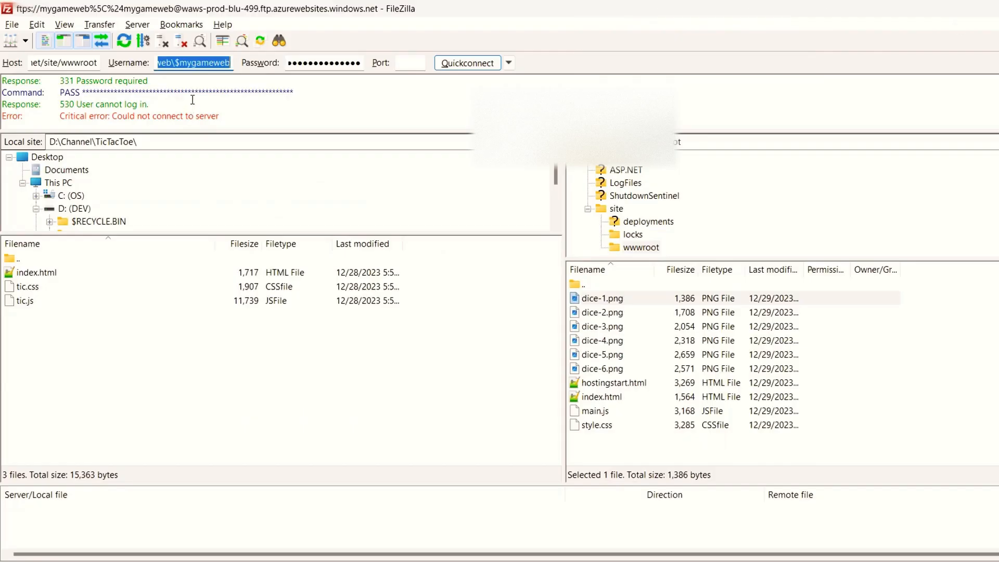
pyautogui.hotkey('ctrl', 'v')
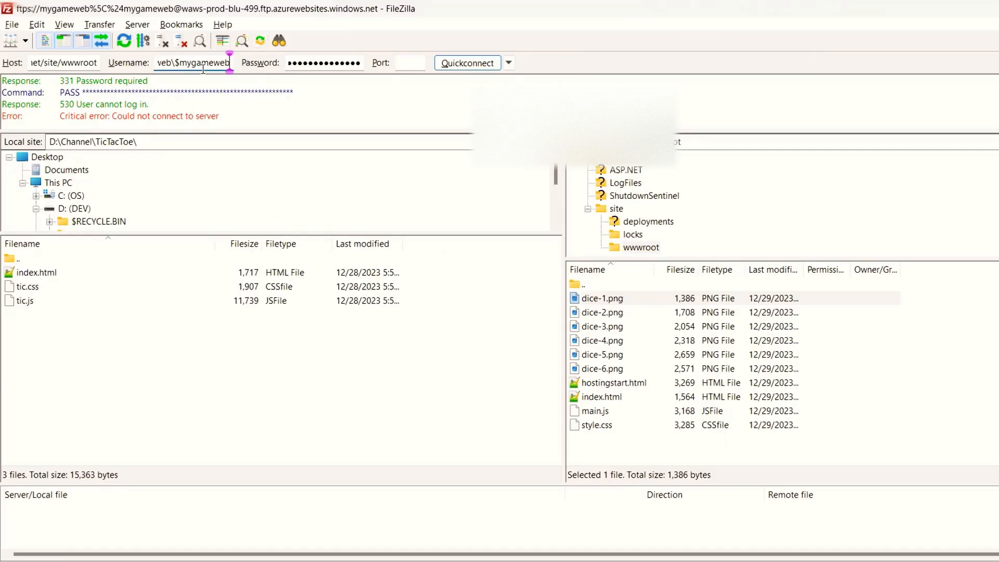
pyautogui.hotkey('alt', 'Tab')
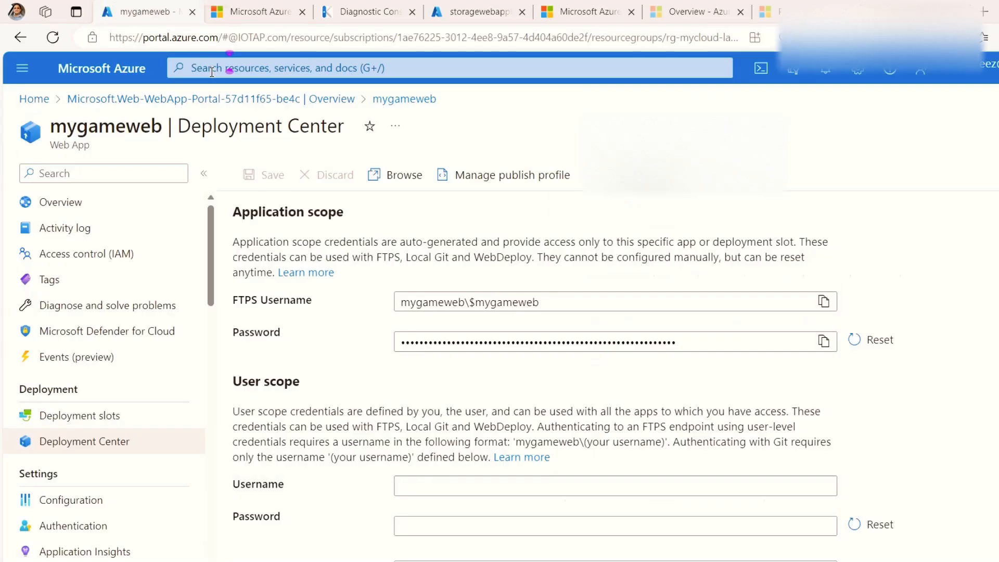
pyautogui.click(824, 341)
pyautogui.hotkey('alt', 'Tab')
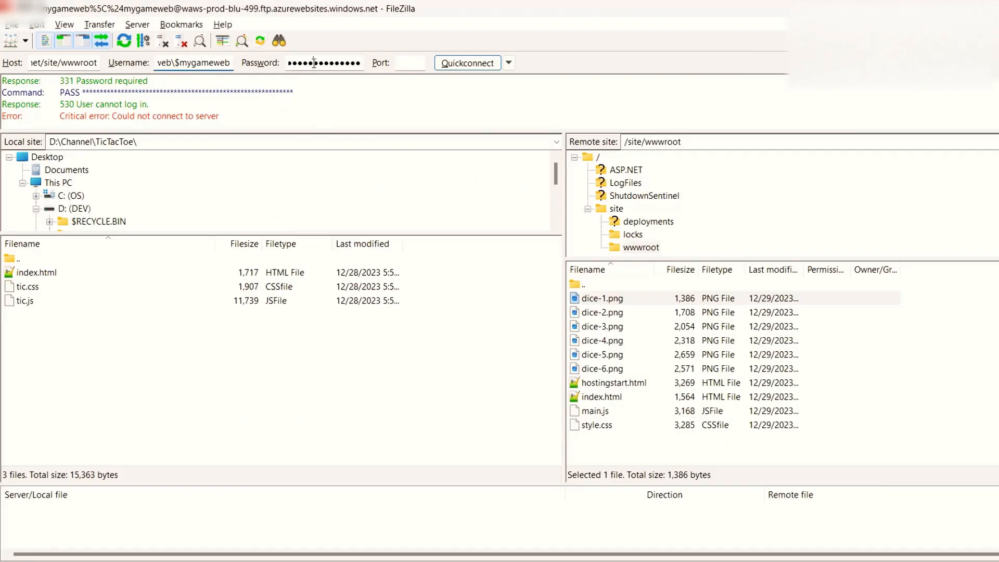
pyautogui.doubleClick(313, 63)
pyautogui.hotkey('ctrl', 'v')
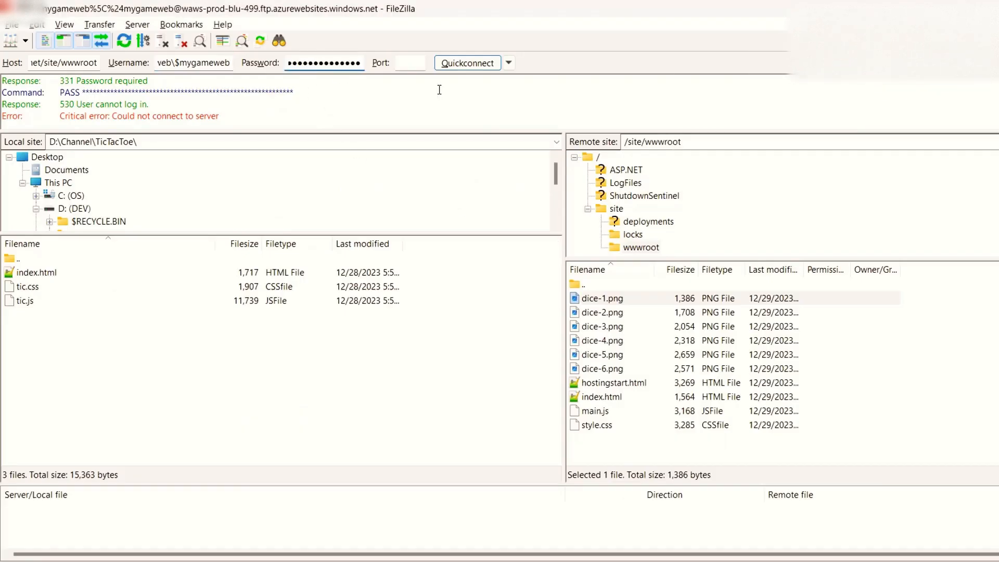
# Step: Connect to the FTPS server, choose 2 (Root certificate) in the certificate chain and accept the certificate as trusted
pyautogui.click(480, 67)
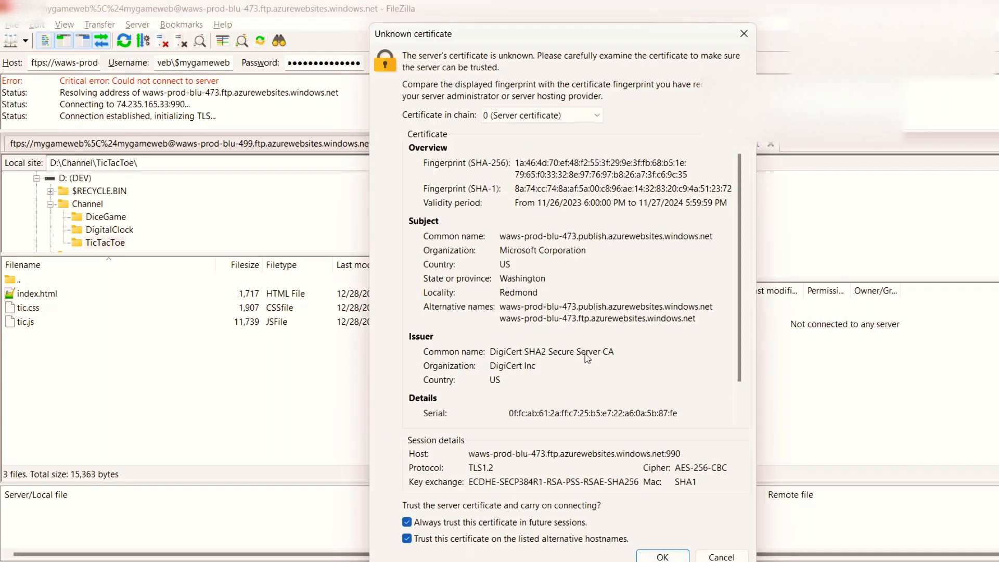
pyautogui.click(541, 115)
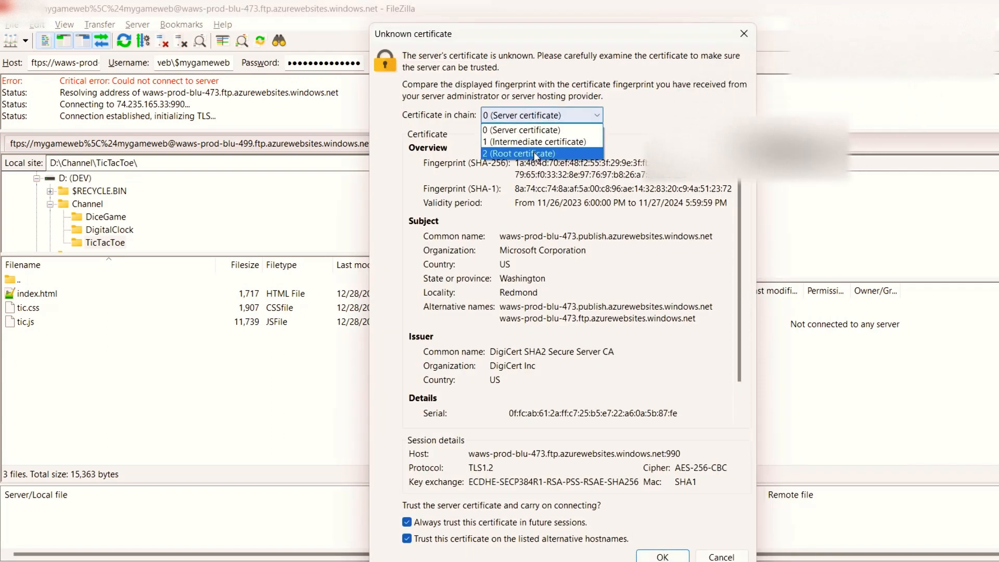
pyautogui.click(567, 151)
pyautogui.click(661, 554)
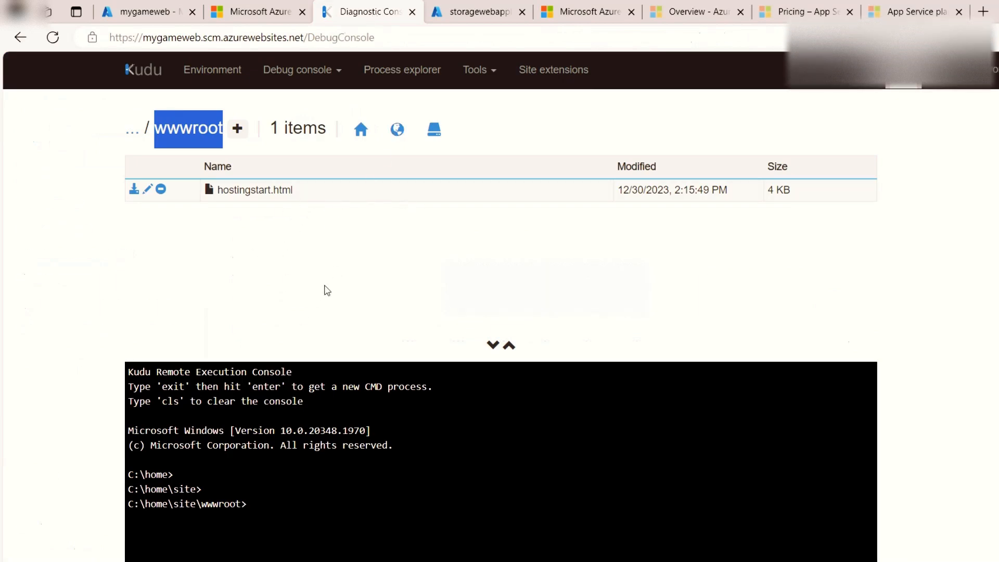
# Step: Upload index.html, tic.css and tic.js from the local D:\Channel\TicTacToe folder to /site/wwwroot in FileZilla
pyautogui.click(168, 15)
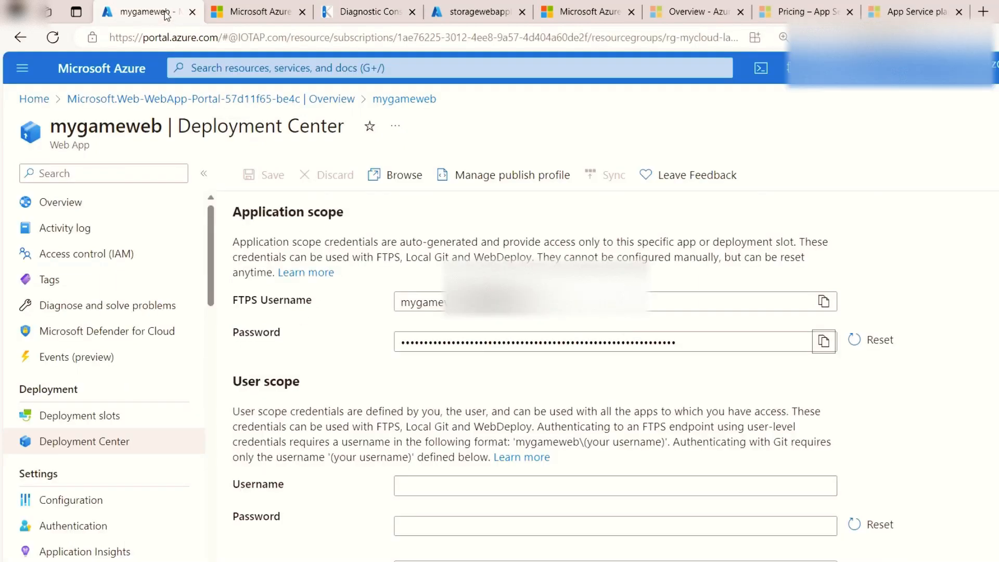
pyautogui.click(816, 559)
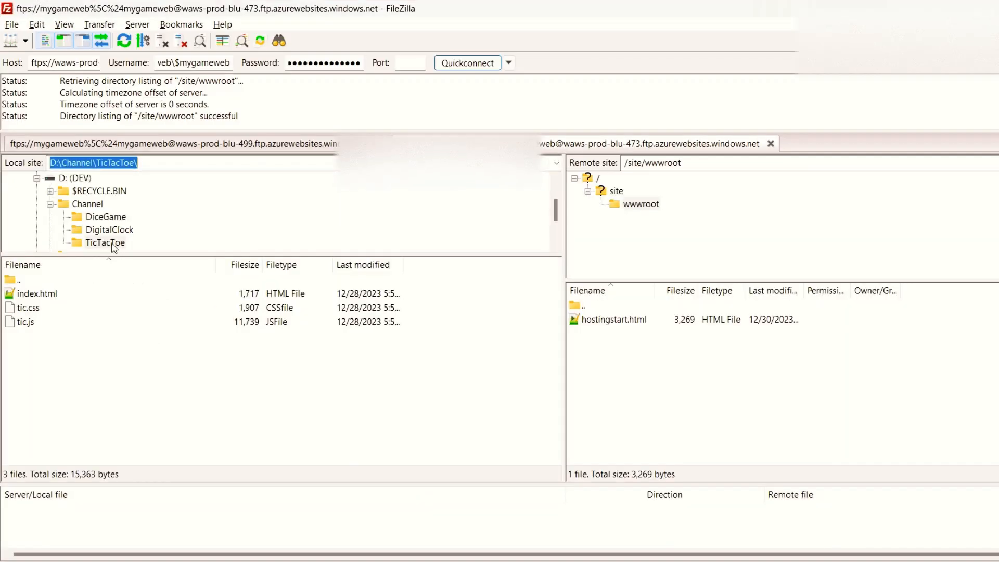
pyautogui.click(112, 244)
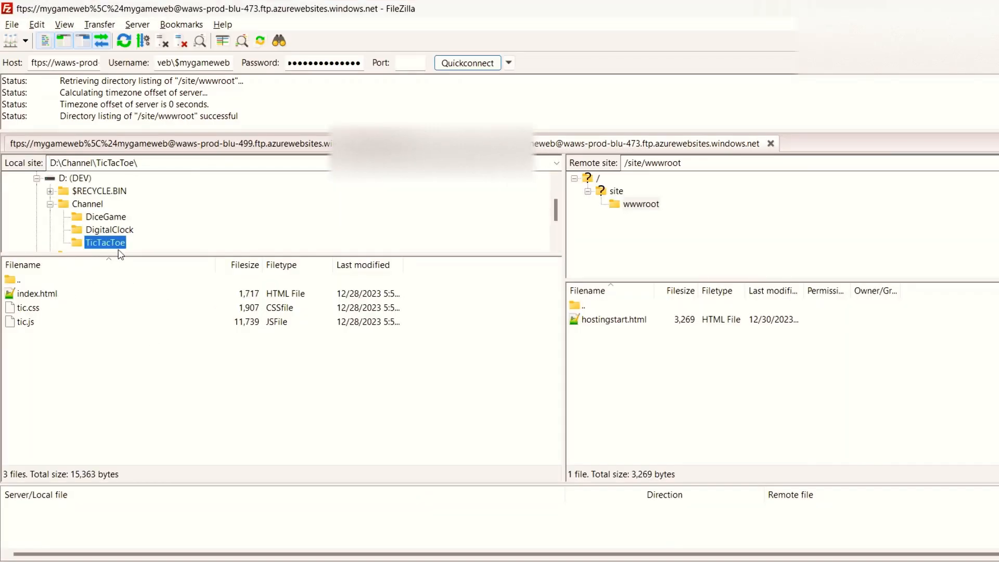
pyautogui.moveTo(123, 379); pyautogui.dragTo(34, 288)
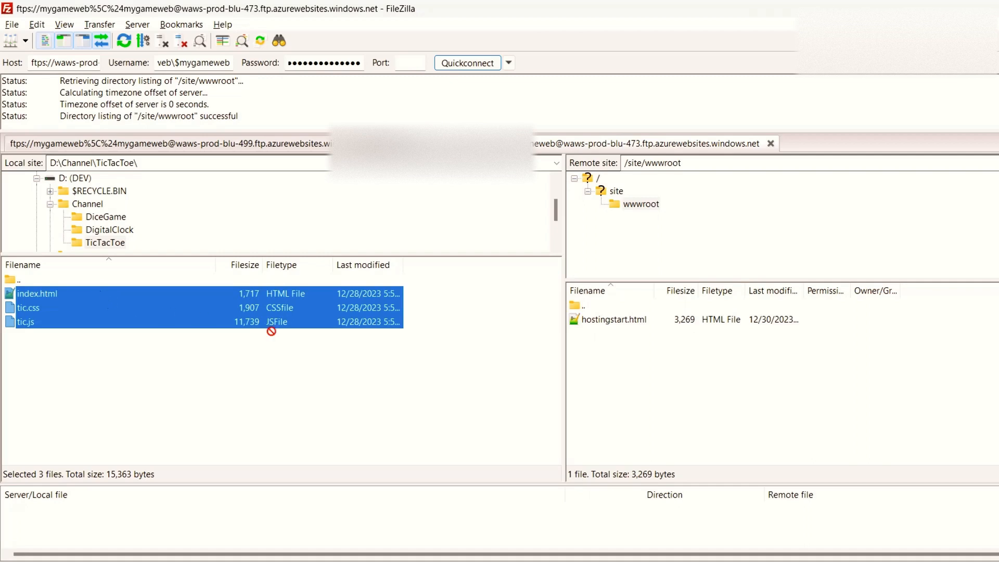
pyautogui.moveTo(271, 331); pyautogui.dragTo(658, 381)
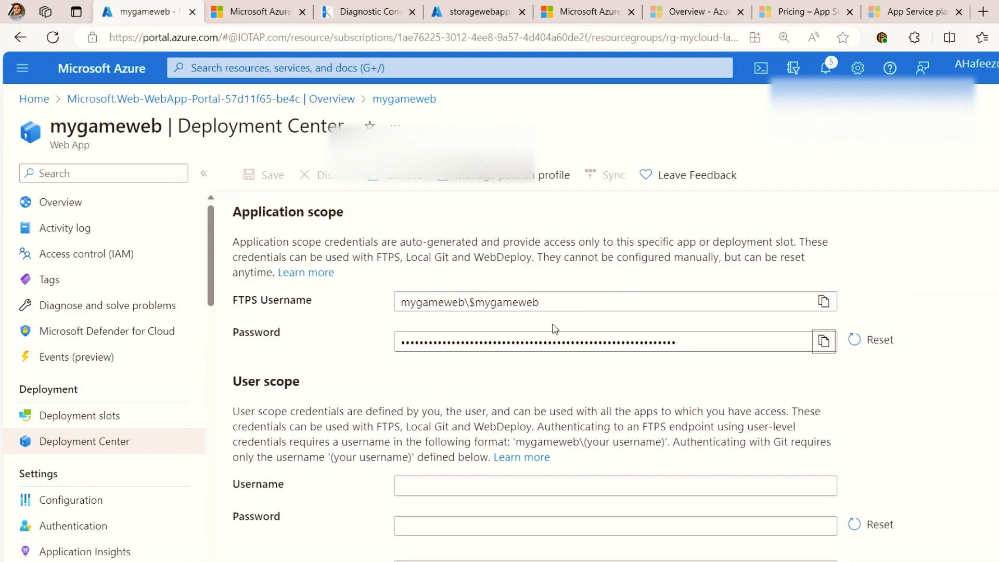
# Step: Check the wwwroot files in Kudu and browse the deployed mygameweb site from its Overview page
pyautogui.click(342, 15)
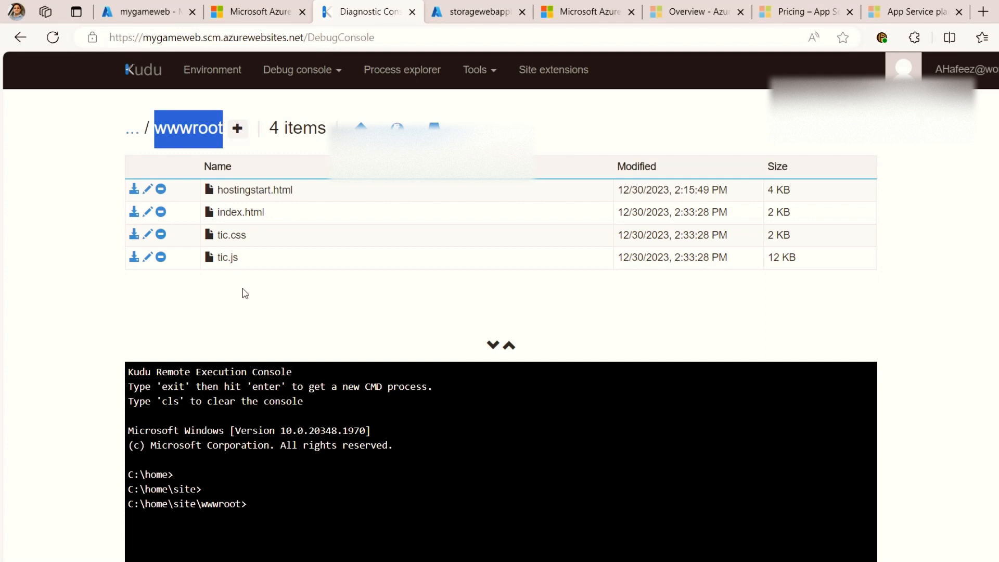
pyautogui.click(160, 14)
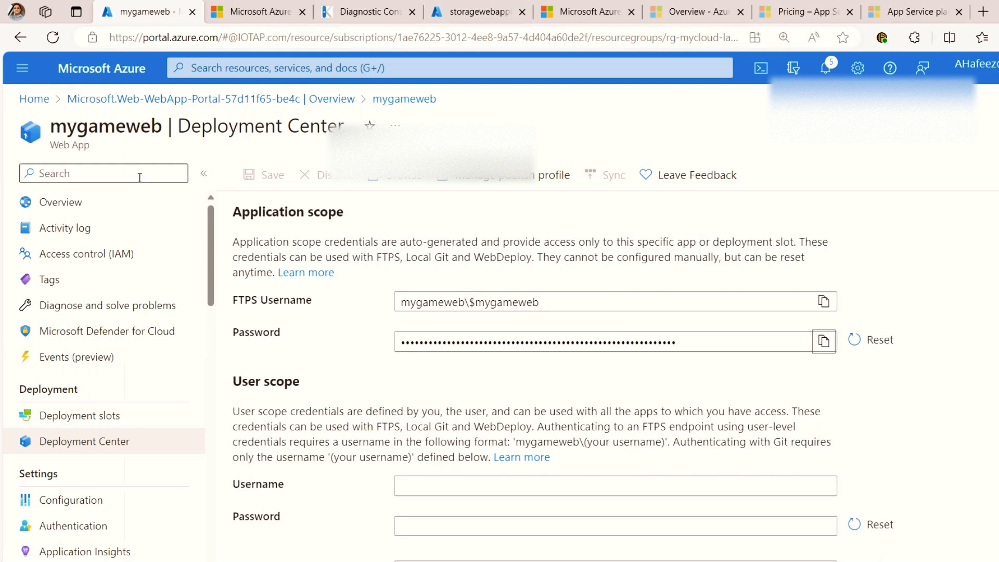
pyautogui.click(120, 203)
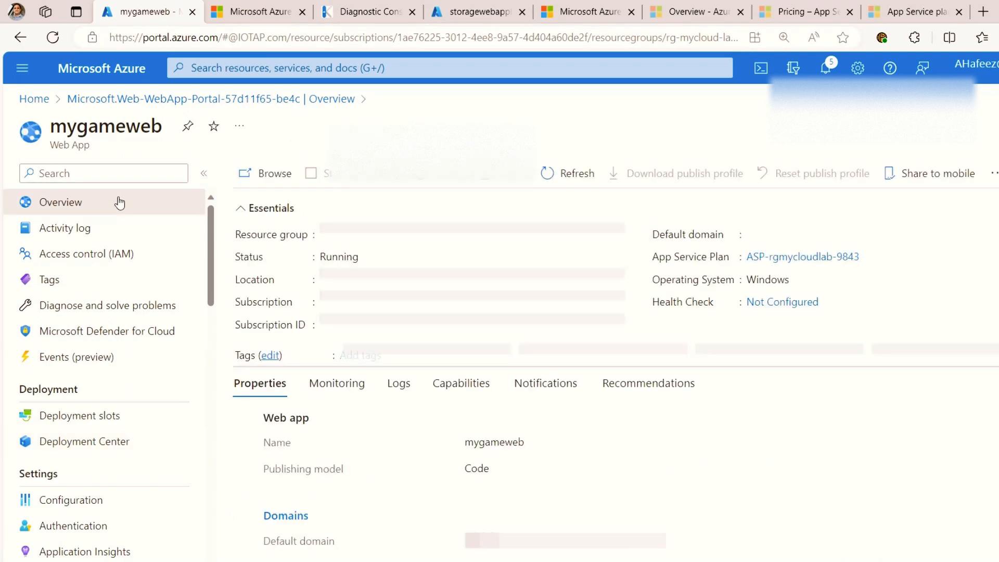
pyautogui.click(274, 174)
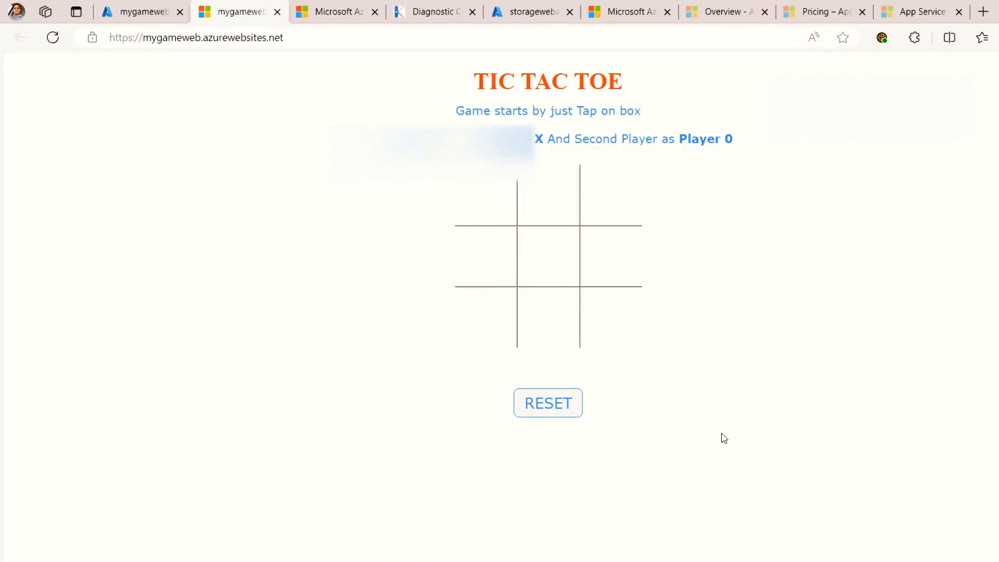
# Step: Play a Tic Tac Toe round, filling the middle column with X and the upper two left-column cells with 0
pyautogui.click(552, 331)
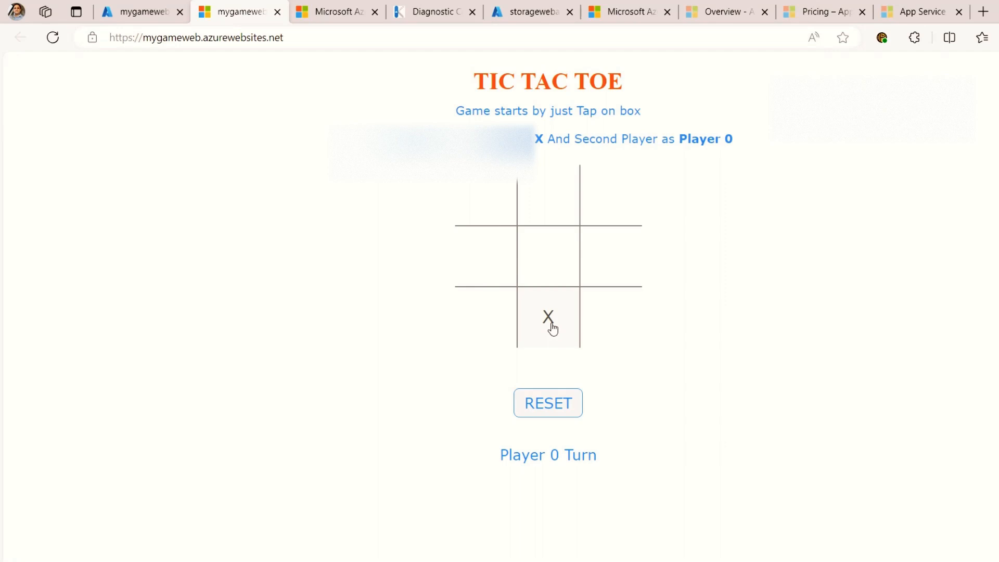
pyautogui.click(485, 271)
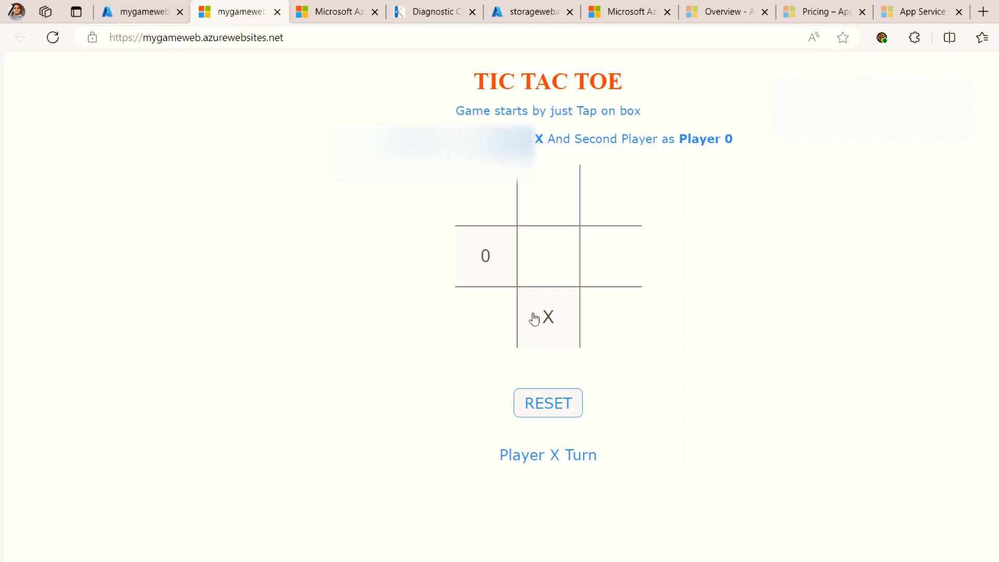
pyautogui.click(554, 262)
pyautogui.click(486, 195)
pyautogui.click(553, 204)
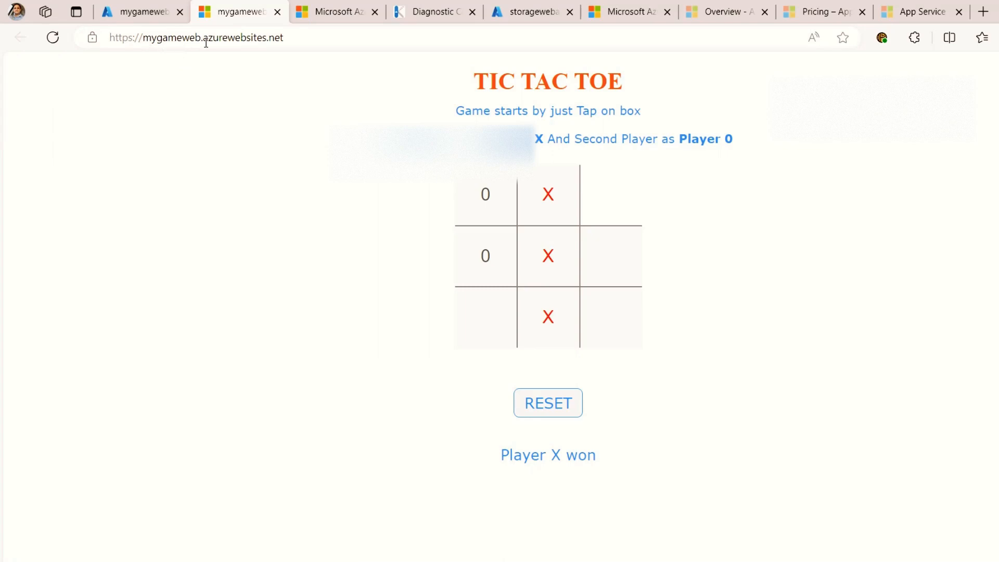
# Step: Highlight the azurewebsites.net domain in the site's address and view the site's connection security information
pyautogui.moveTo(206, 38); pyautogui.dragTo(297, 38)
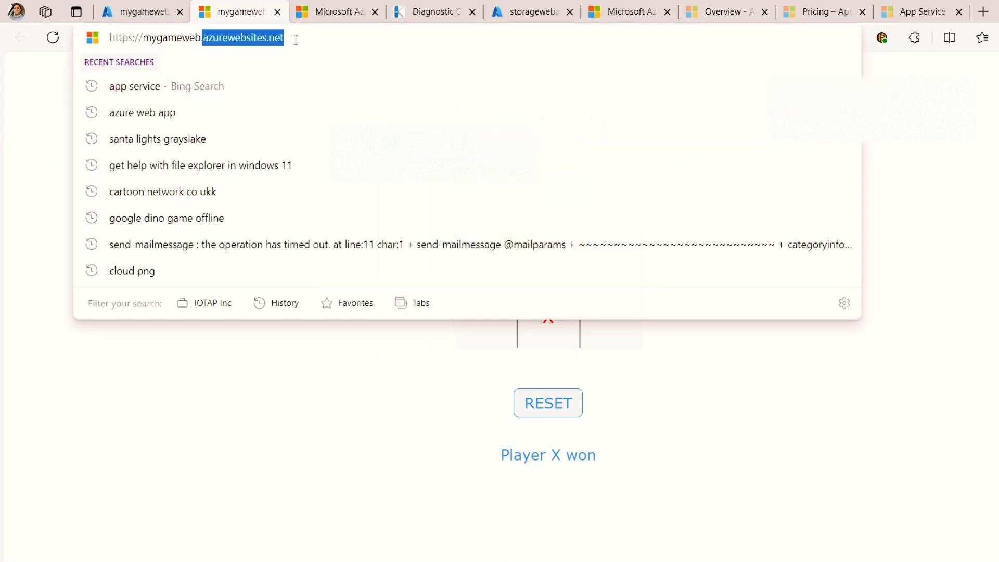
pyautogui.click(47, 113)
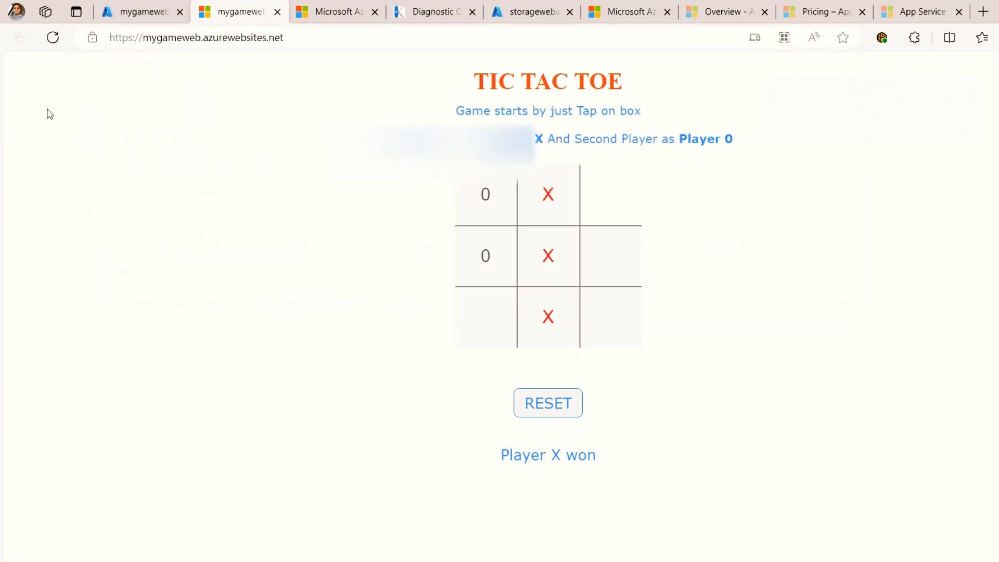
pyautogui.click(93, 38)
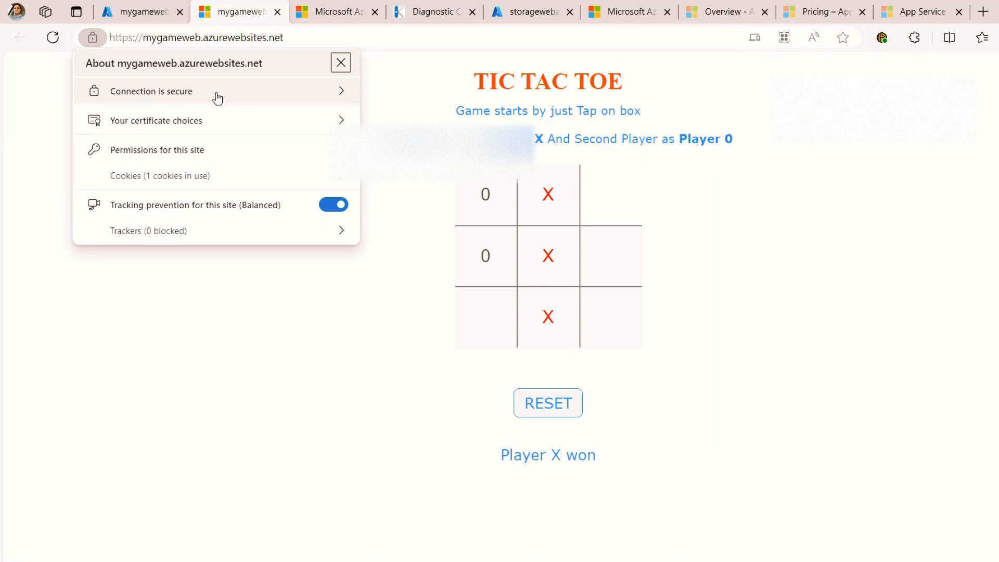
pyautogui.click(186, 321)
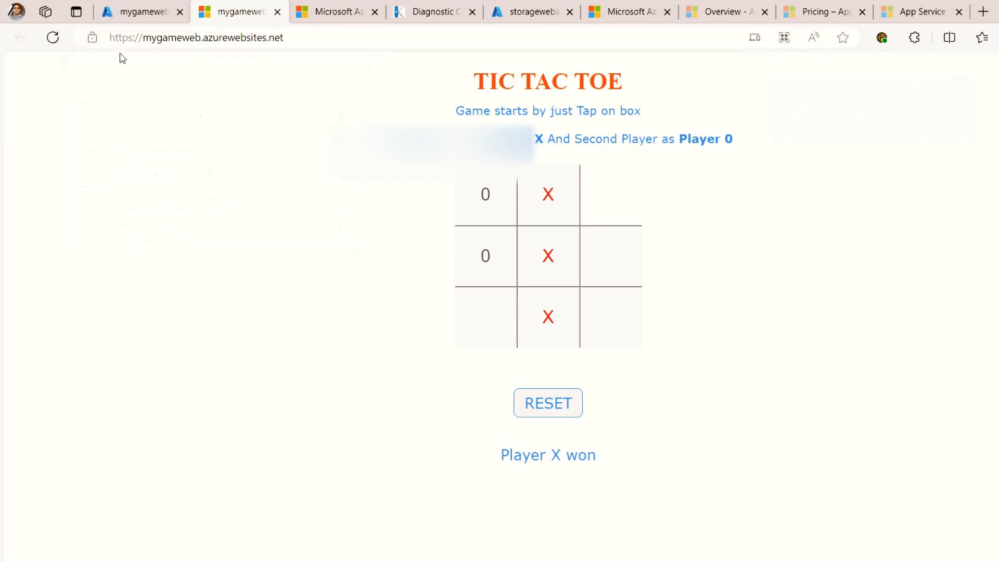